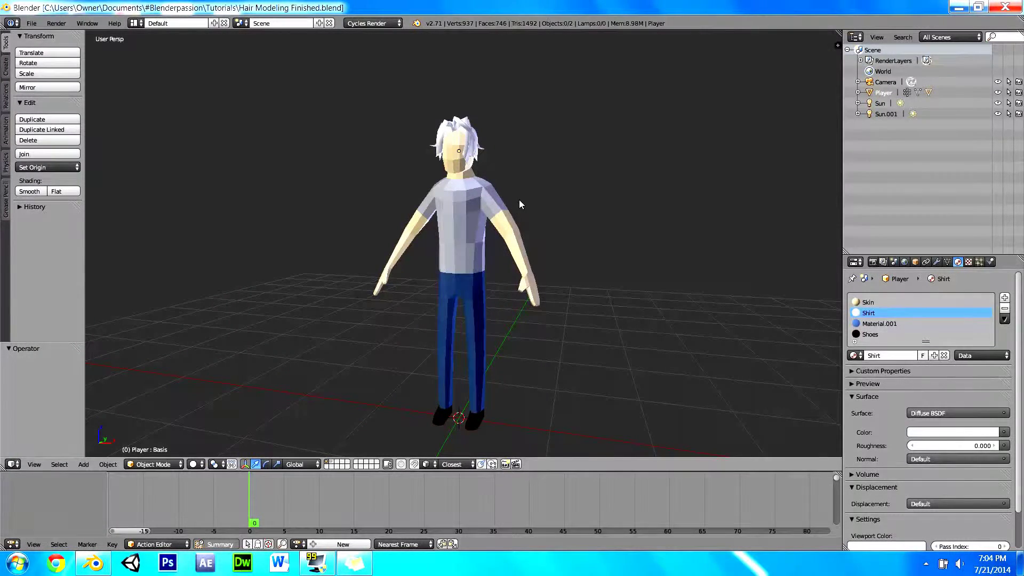
Step: Orbit around the character's head and preview the spiky white hair in Rendered shading
{"action": "middle_click_drag", "start_coordinate": [533, 165], "coordinate": [526, 205]}
{"action": "scroll", "coordinate": [525, 212], "scroll_direction": "up", "scroll_amount": 5}
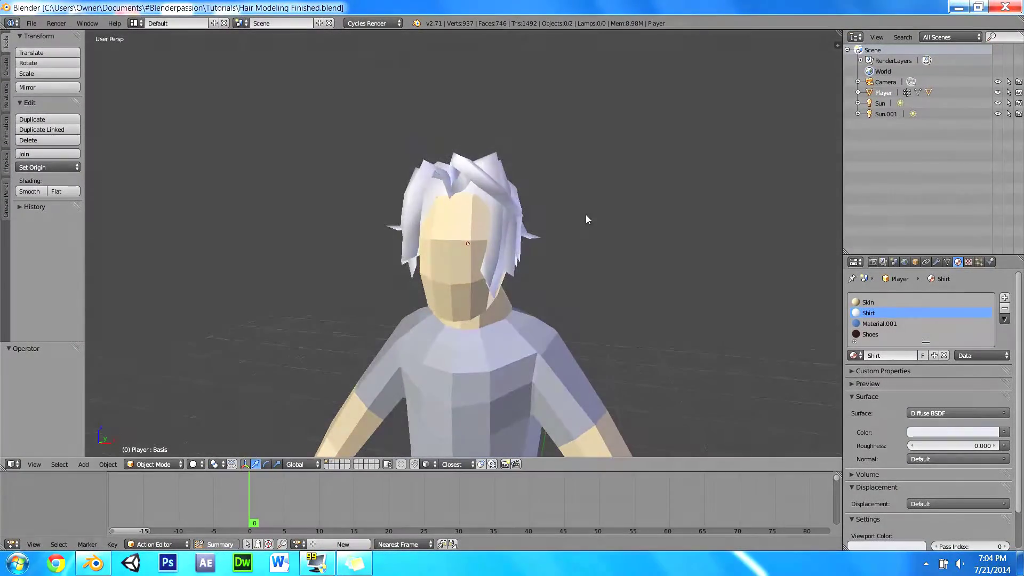
{"action": "mouse_move", "coordinate": [586, 215]}
{"action": "middle_mouse_down"}
{"action": "mouse_move", "coordinate": [510, 199]}
{"action": "mouse_move", "coordinate": [407, 223]}
{"action": "mouse_move", "coordinate": [359, 217]}
{"action": "middle_mouse_up"}
{"action": "mouse_move", "coordinate": [460, 215]}
{"action": "middle_mouse_down"}
{"action": "mouse_move", "coordinate": [411, 225]}
{"action": "mouse_move", "coordinate": [419, 231]}
{"action": "middle_mouse_up"}
{"action": "key", "text": "shift+z"}
{"action": "mouse_move", "coordinate": [347, 206]}
{"action": "middle_mouse_down"}
{"action": "mouse_move", "coordinate": [429, 187]}
{"action": "mouse_move", "coordinate": [530, 199]}
{"action": "mouse_move", "coordinate": [651, 183]}
{"action": "mouse_move", "coordinate": [540, 206]}
{"action": "mouse_move", "coordinate": [438, 197]}
{"action": "mouse_move", "coordinate": [491, 190]}
{"action": "mouse_move", "coordinate": [542, 91]}
{"action": "mouse_move", "coordinate": [480, 98]}
{"action": "mouse_move", "coordinate": [469, 130]}
{"action": "middle_mouse_up"}
{"action": "scroll", "coordinate": [529, 204], "scroll_direction": "up", "scroll_amount": 2}
{"action": "scroll", "coordinate": [490, 190], "scroll_direction": "up", "scroll_amount": 3}
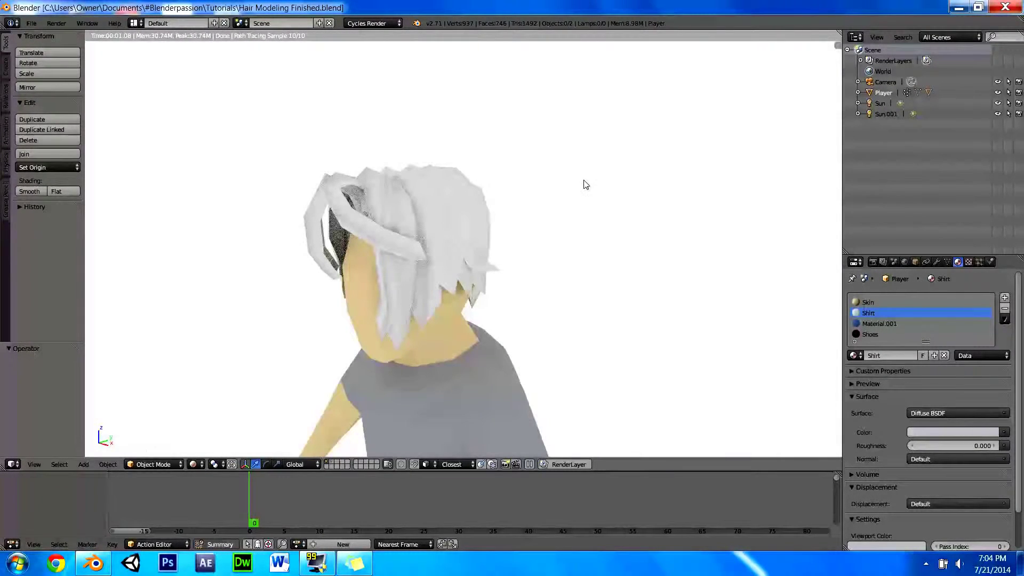
Step: Return to solid shading and open Hair Base.blend
{"action": "key", "text": "shift+z"}
{"action": "left_click", "coordinate": [36, 26]}
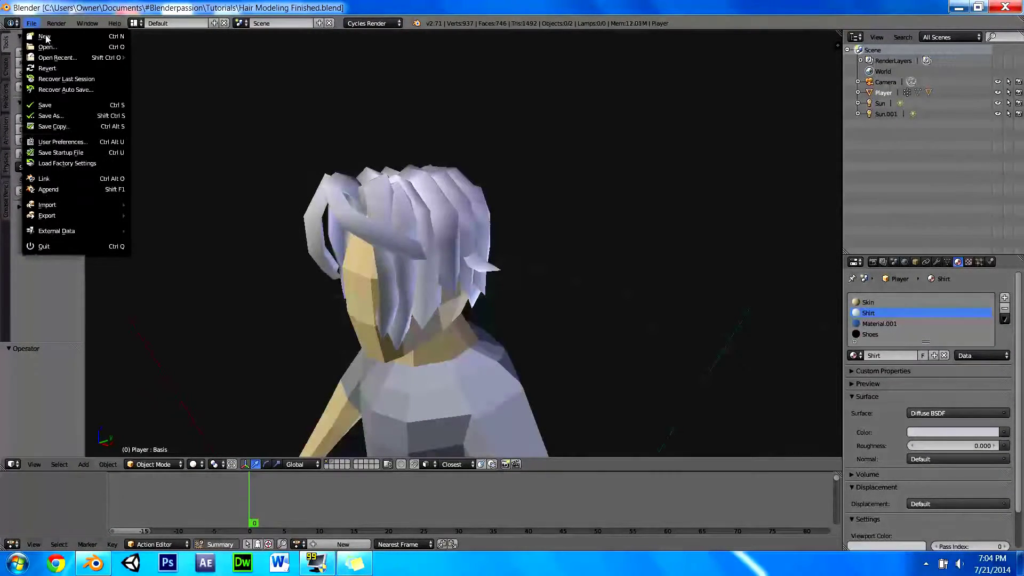
{"action": "left_click", "coordinate": [53, 47]}
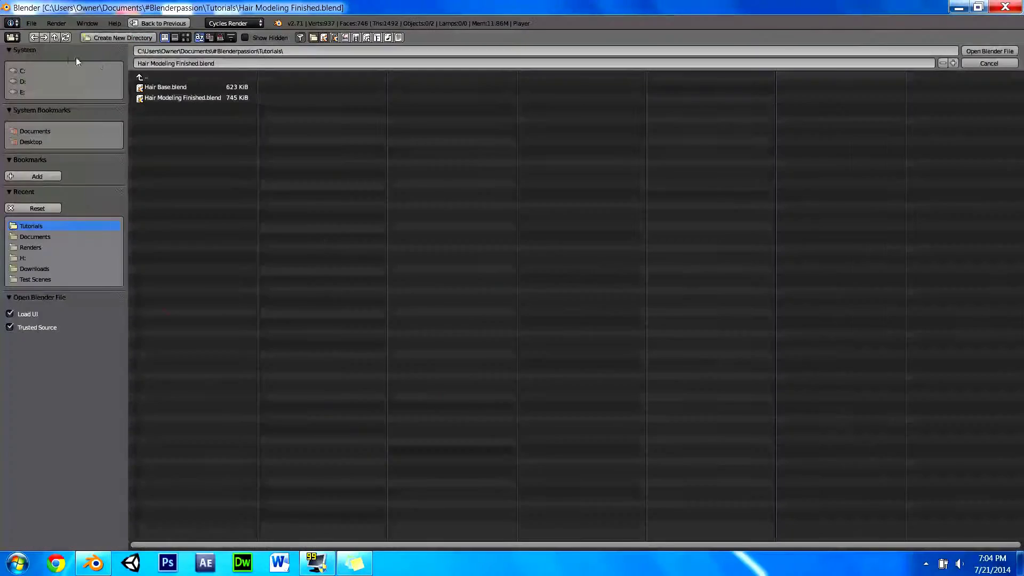
{"action": "double_click", "coordinate": [187, 86]}
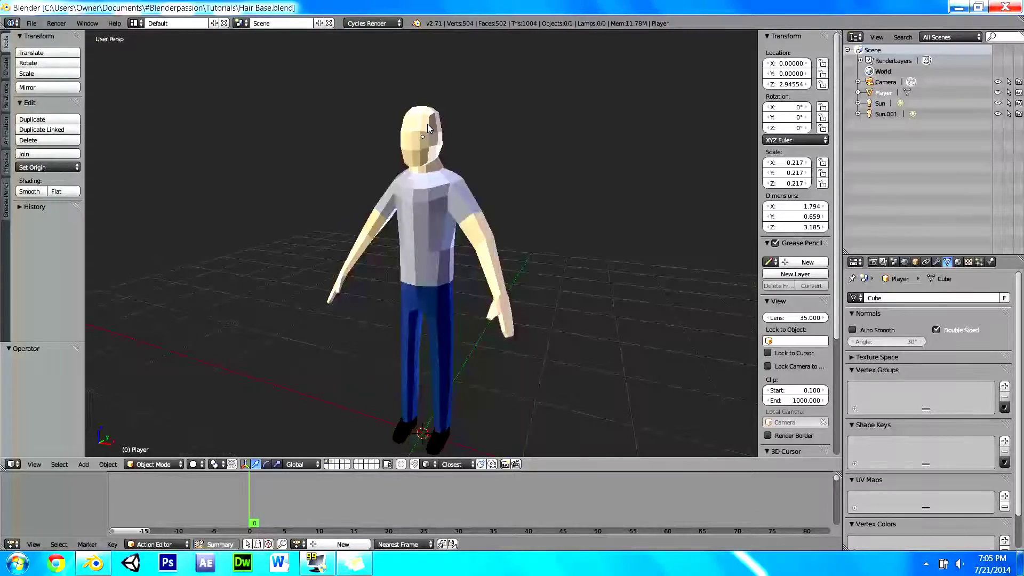
Step: Select Player and enable the Screencast Keys add-on in Preferences
{"action": "right_click", "coordinate": [427, 124]}
{"action": "scroll", "coordinate": [512, 186], "scroll_direction": "up", "scroll_amount": 2}
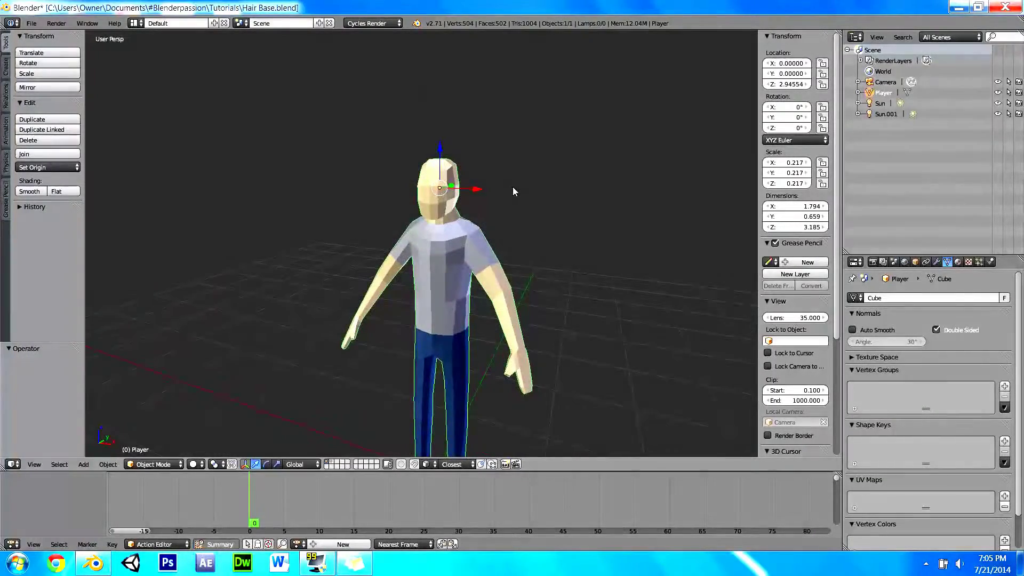
{"action": "scroll", "coordinate": [513, 187], "scroll_direction": "down", "scroll_amount": 1}
{"action": "key", "text": "ctrl+alt+u"}
{"action": "left_click", "coordinate": [454, 92]}
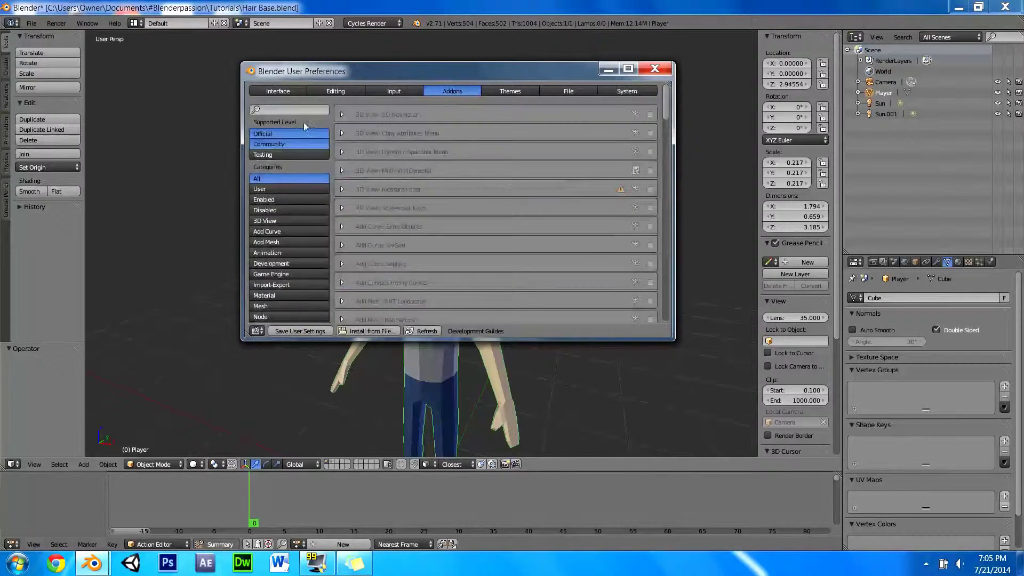
{"action": "left_click", "coordinate": [283, 108]}
{"action": "type", "text": "scree"}
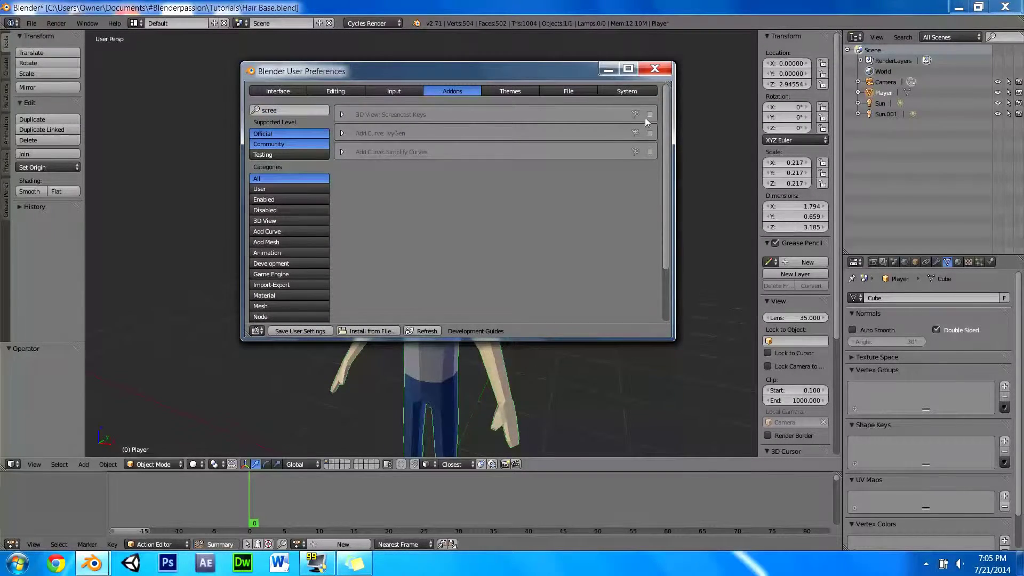
{"action": "left_click", "coordinate": [650, 115]}
{"action": "left_click", "coordinate": [779, 218]}
{"action": "scroll", "coordinate": [779, 218], "scroll_direction": "down", "scroll_amount": 3}
{"action": "scroll", "coordinate": [801, 379], "scroll_direction": "down", "scroll_amount": 3}
Step: Start the key display and view Player's mesh from the right in orthographic wireframe
{"action": "left_click", "coordinate": [799, 449]}
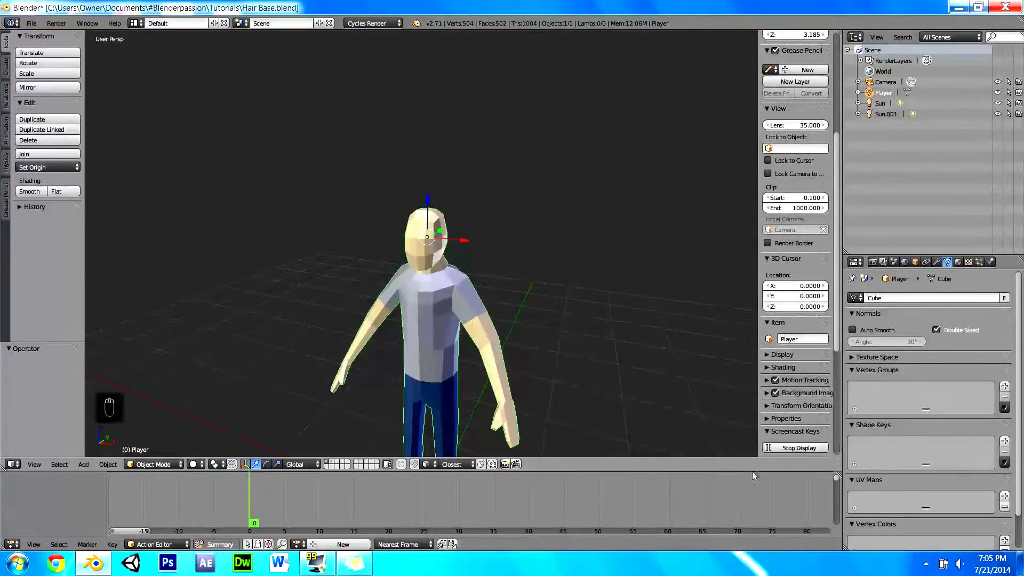
{"action": "middle_click_drag", "start_coordinate": [574, 317], "coordinate": [499, 239]}
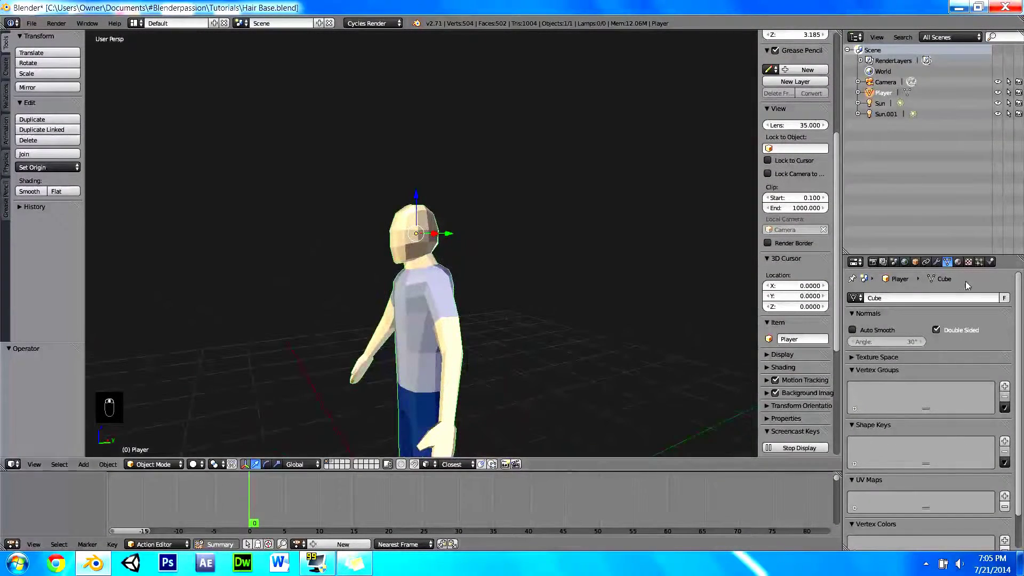
{"action": "key", "text": "KP_3"}
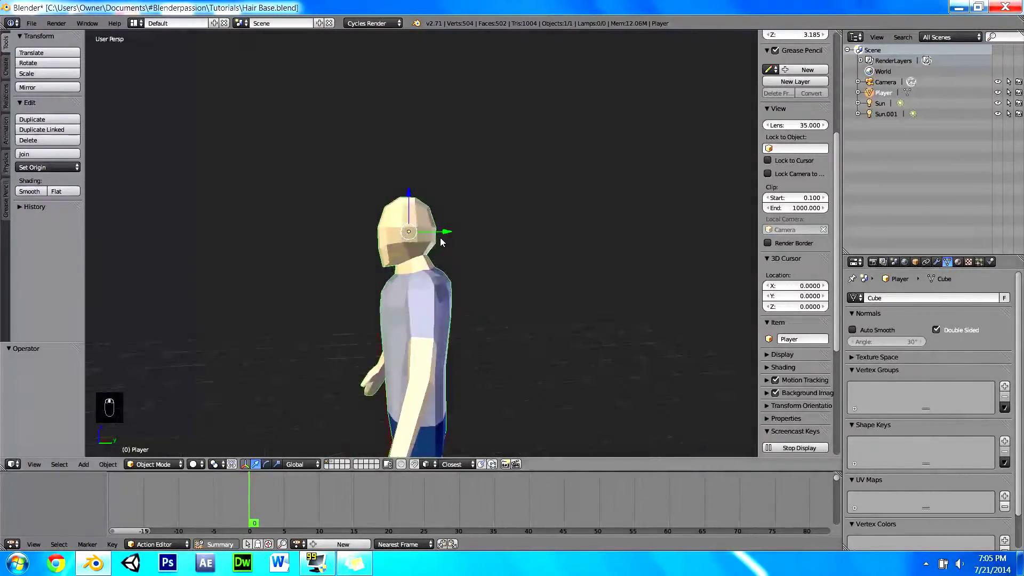
{"action": "key", "text": "KP_5"}
{"action": "key", "text": "Tab"}
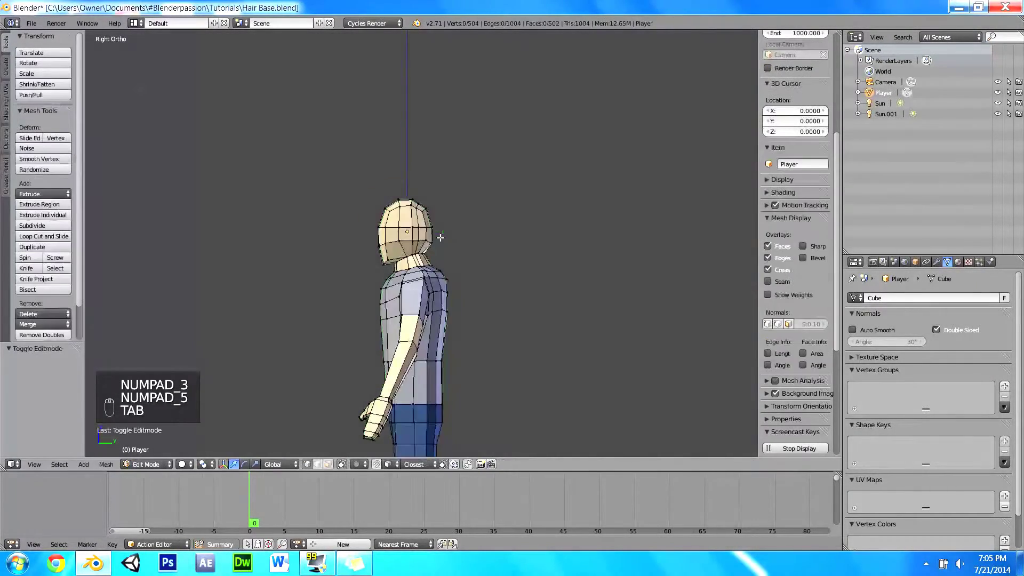
{"action": "key", "text": "z"}
Step: Box-select the upper head and back-of-neck faces, duplicate them in place, and begin separating
{"action": "key", "text": "b"}
{"action": "left_click_drag", "start_coordinate": [295, 111], "coordinate": [447, 206]}
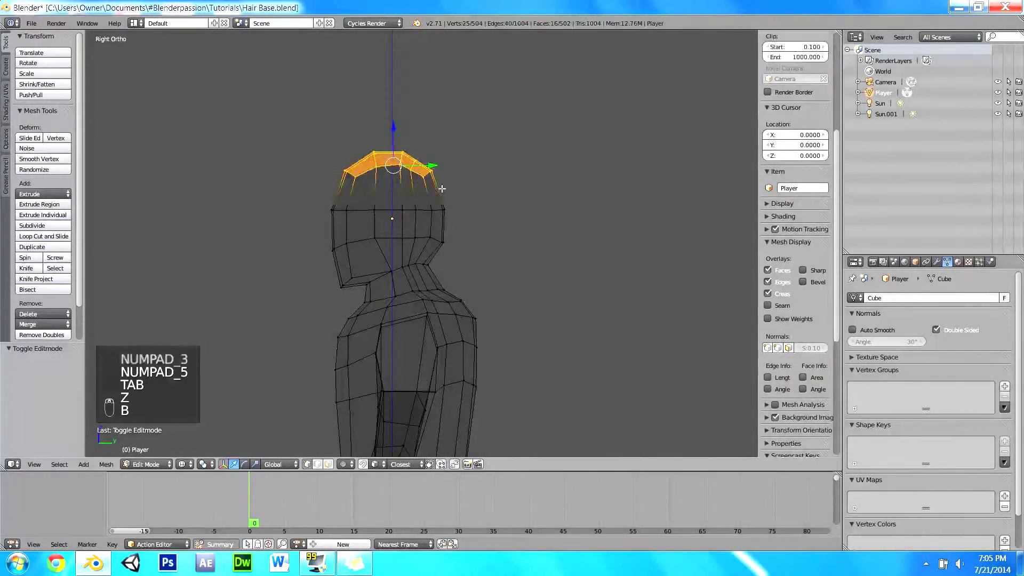
{"action": "key", "text": "ctrl+KP_Add"}
{"action": "key", "text": "ctrl+KP_Add"}
{"action": "key", "text": "ctrl+KP_Add"}
{"action": "key", "text": "ctrl+KP_Add"}
{"action": "key", "text": "b"}
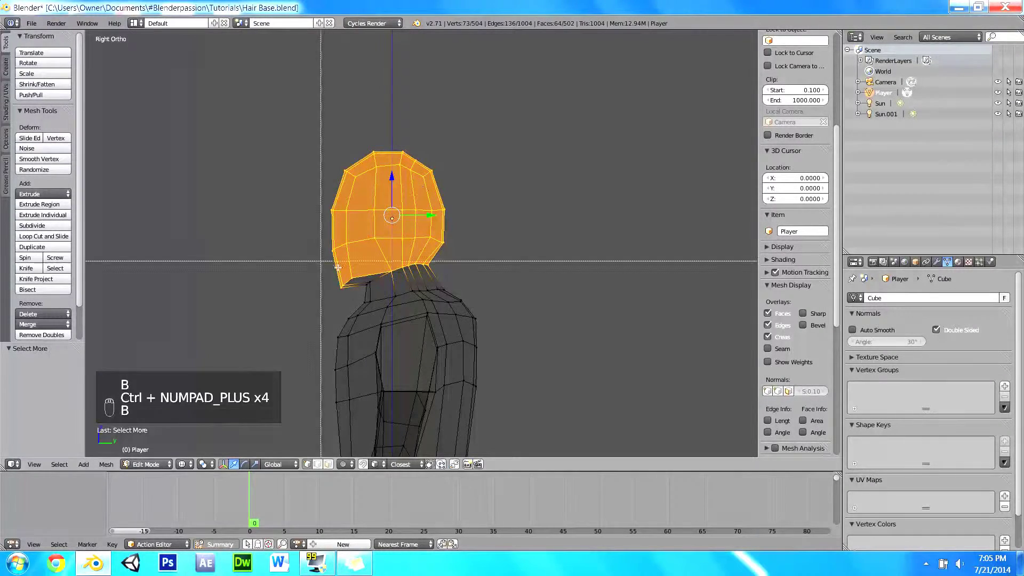
{"action": "left_click_drag", "start_coordinate": [352, 268], "coordinate": [413, 281]}
{"action": "key", "text": "z"}
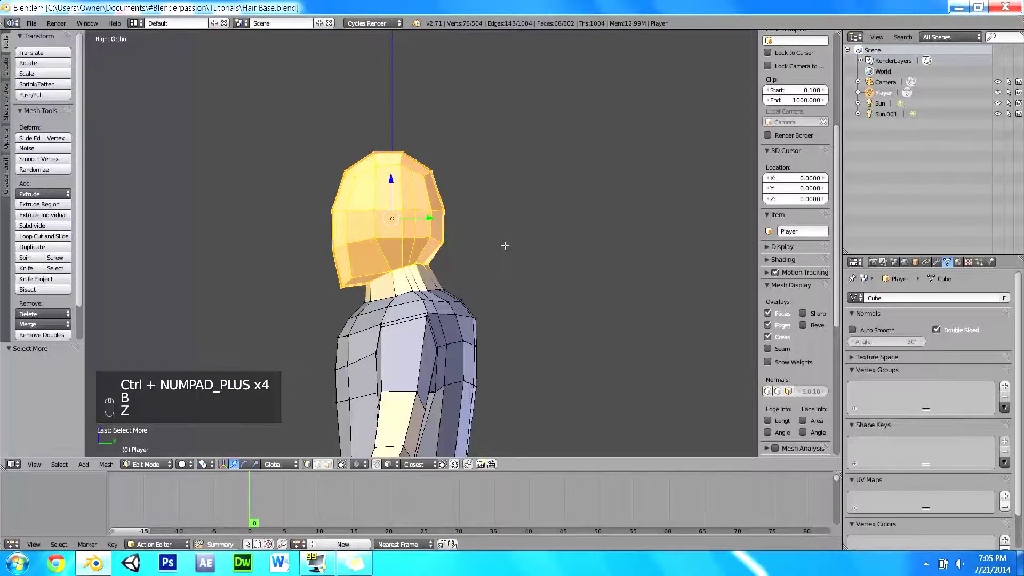
{"action": "key", "text": "shift+d"}
{"action": "right_click", "coordinate": [502, 239]}
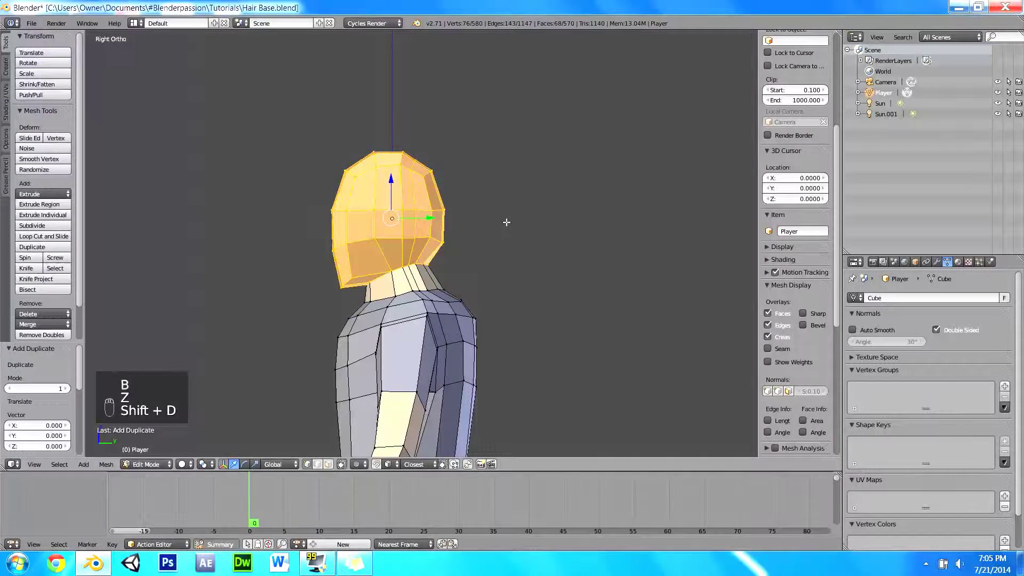
{"action": "key", "text": "p"}
Step: Separate the head duplicate into Player.001 and hide everything else
{"action": "left_click", "coordinate": [486, 240]}
{"action": "key", "text": "Tab"}
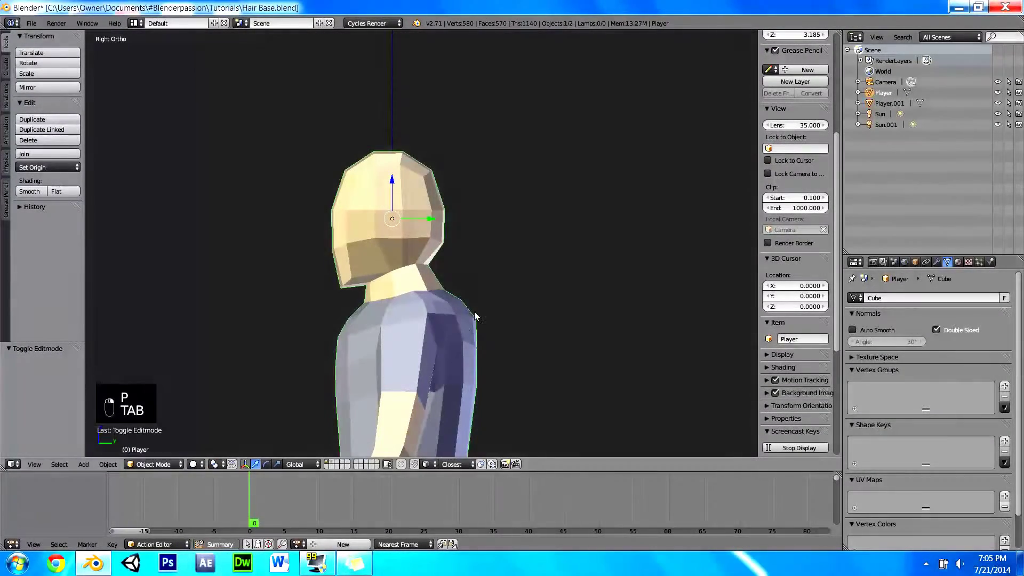
{"action": "key", "text": "g"}
{"action": "right_click", "coordinate": [504, 277]}
{"action": "key", "text": "shift+h"}
{"action": "right_click", "coordinate": [410, 213]}
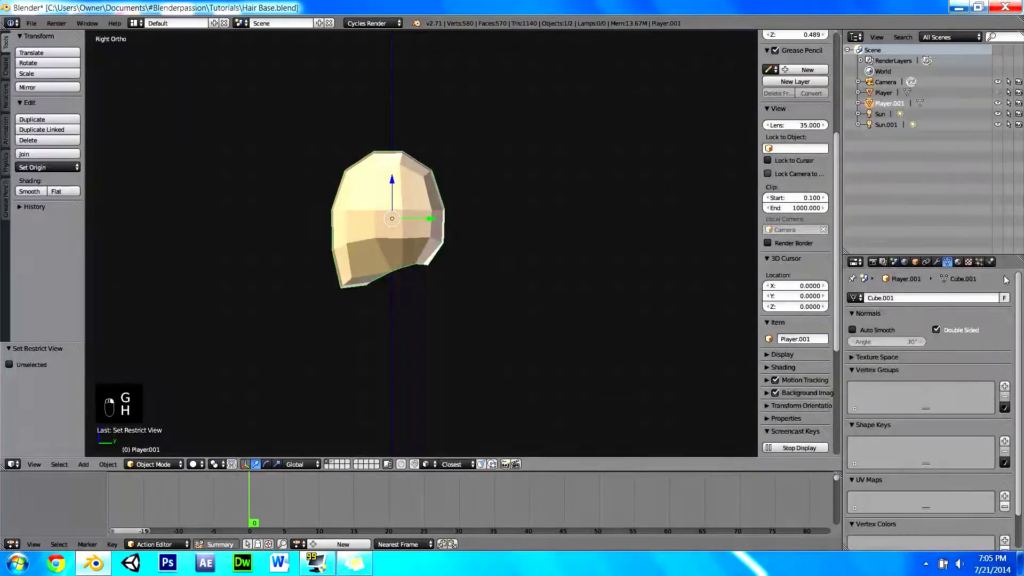
Step: Remove Player.001's extra material slots, draw it as Wire, and disable its ray visibility
{"action": "left_click", "coordinate": [958, 262]}
{"action": "left_click", "coordinate": [1005, 308]}
{"action": "left_click", "coordinate": [926, 262]}
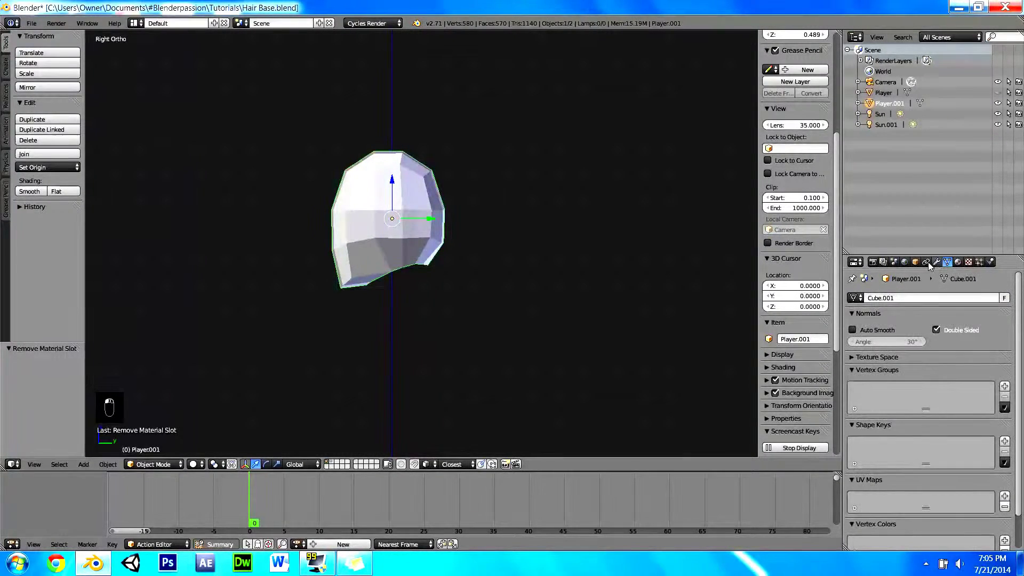
{"action": "scroll", "coordinate": [915, 368], "scroll_direction": "down", "scroll_amount": 3}
{"action": "scroll", "coordinate": [901, 433], "scroll_direction": "down", "scroll_amount": 3}
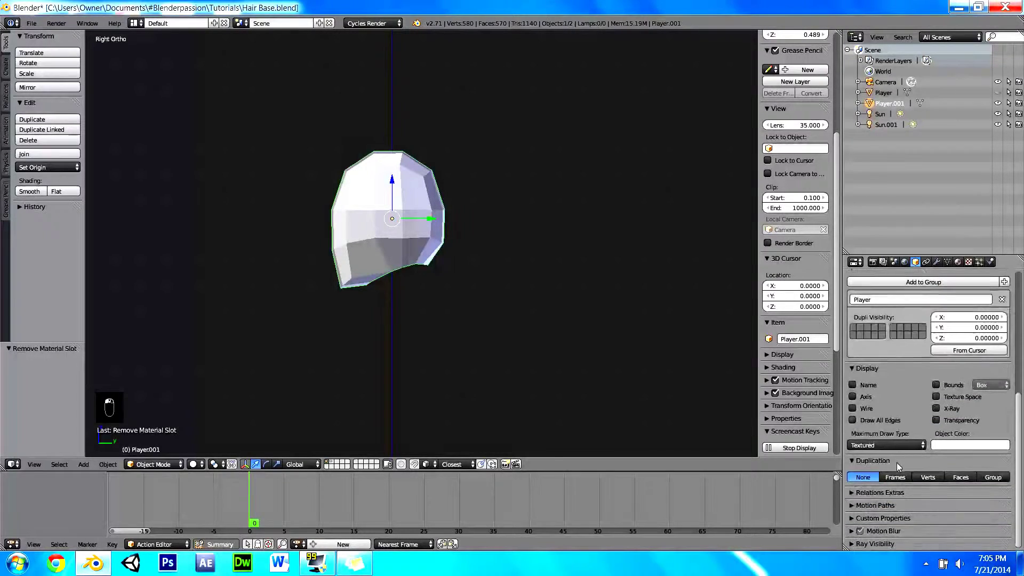
{"action": "left_click", "coordinate": [882, 445]}
{"action": "left_click", "coordinate": [861, 421]}
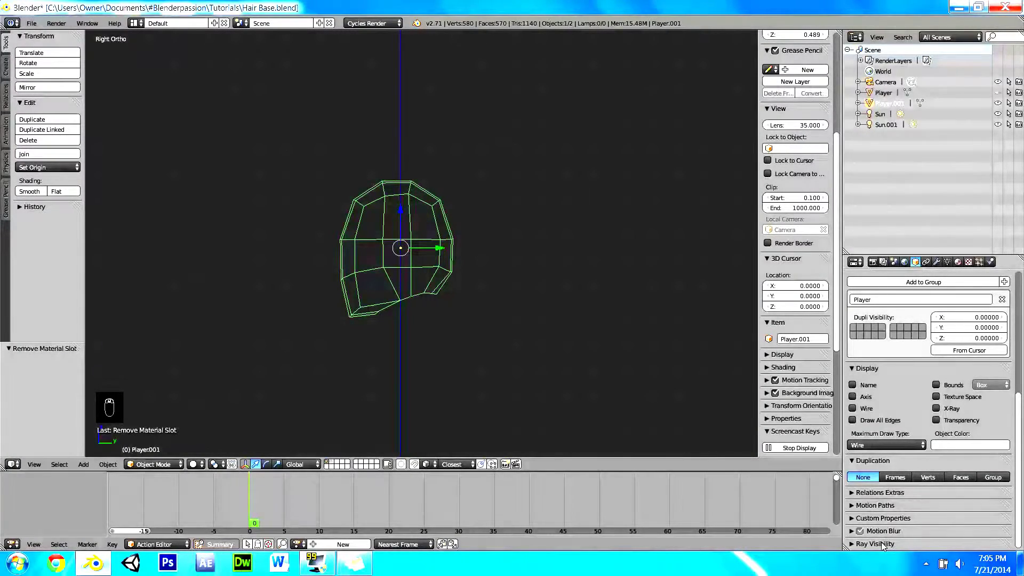
{"action": "left_click", "coordinate": [875, 543]}
{"action": "scroll", "coordinate": [868, 532], "scroll_direction": "down", "scroll_amount": 2}
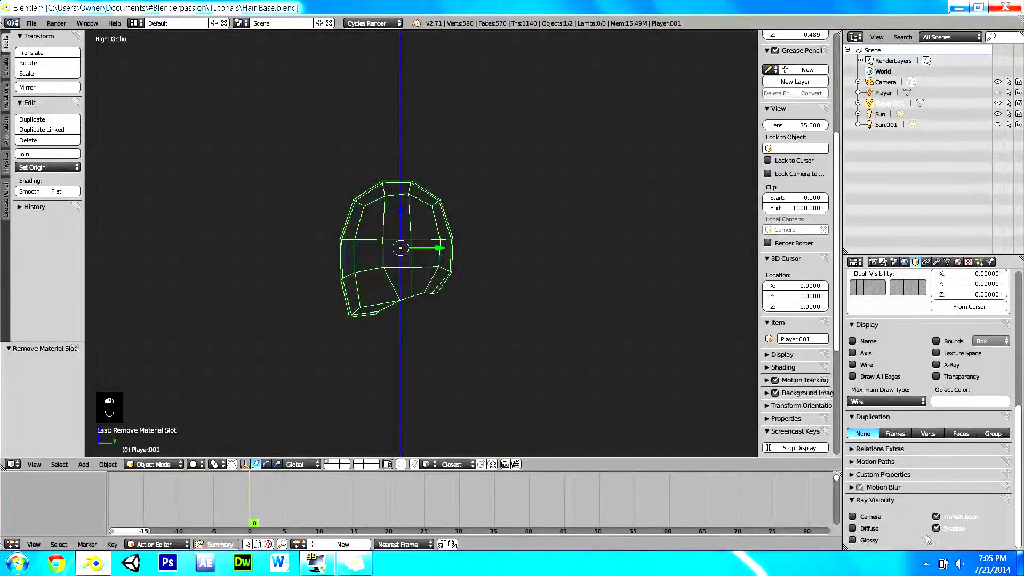
{"action": "mouse_move", "coordinate": [461, 234]}
{"action": "middle_mouse_down"}
{"action": "mouse_move", "coordinate": [499, 245]}
{"action": "mouse_move", "coordinate": [528, 216]}
{"action": "mouse_move", "coordinate": [515, 192]}
{"action": "mouse_move", "coordinate": [446, 174]}
{"action": "middle_mouse_up"}
Step: Enlarge the head copy slightly and snap the 3D cursor to it, framing the view
{"action": "key", "text": "KP_3"}
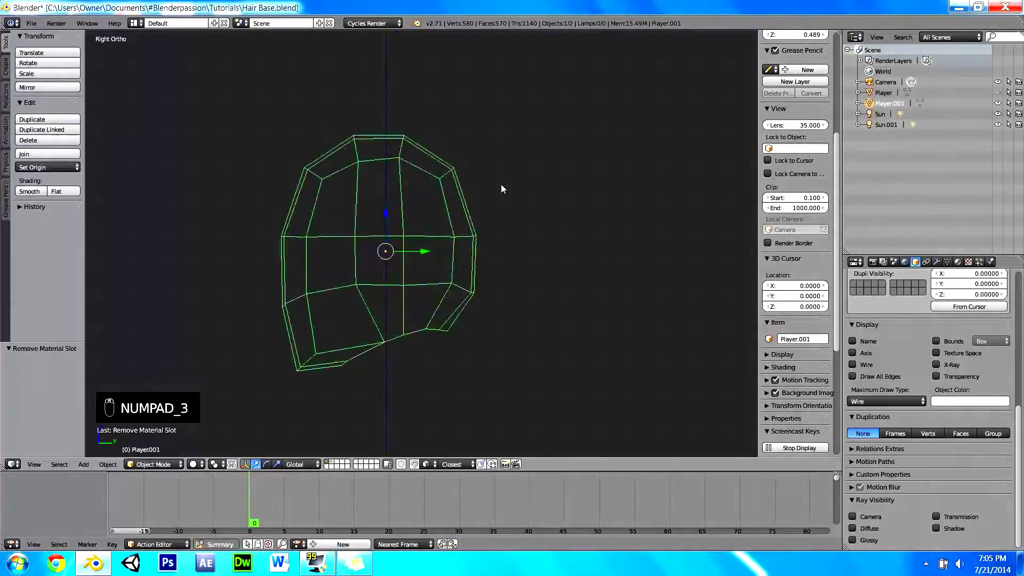
{"action": "key", "text": "s"}
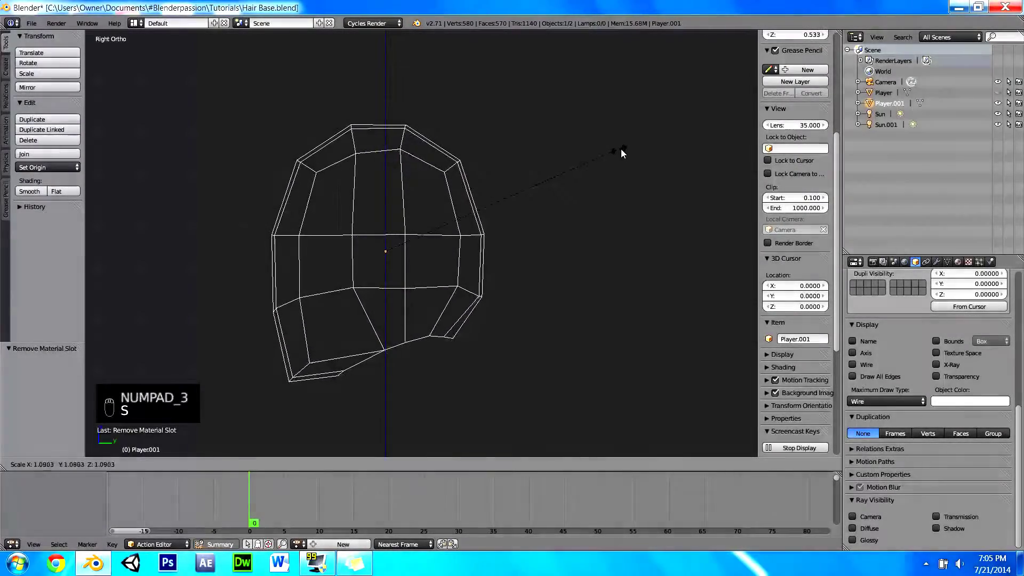
{"action": "left_click", "coordinate": [594, 173]}
{"action": "middle_click_drag", "start_coordinate": [594, 173], "coordinate": [472, 229]}
{"action": "scroll", "coordinate": [404, 194], "scroll_direction": "down", "scroll_amount": 3}
{"action": "middle_click_drag", "start_coordinate": [405, 195], "coordinate": [488, 218]}
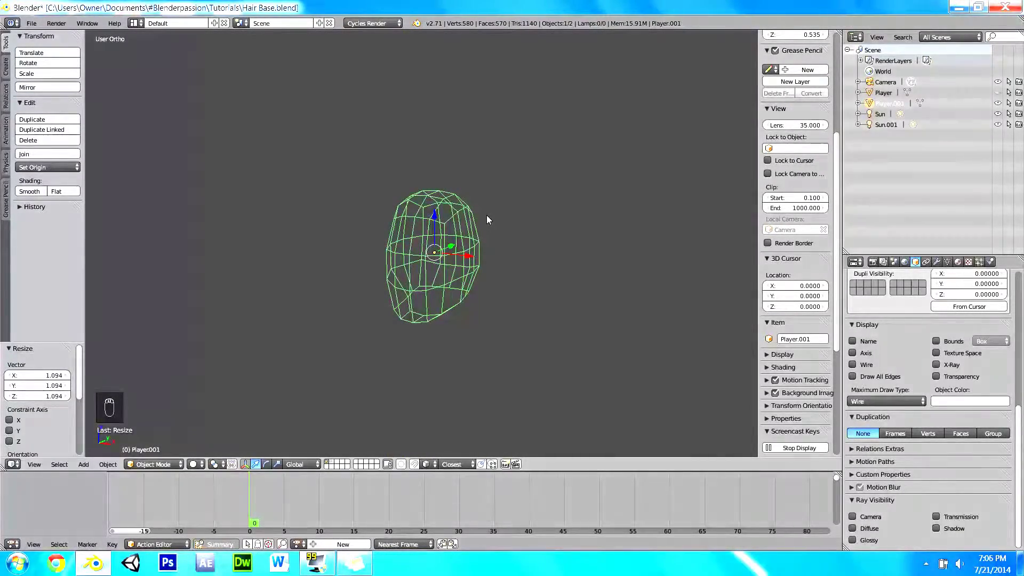
{"action": "key", "text": "shift+s"}
{"action": "left_click", "coordinate": [476, 253]}
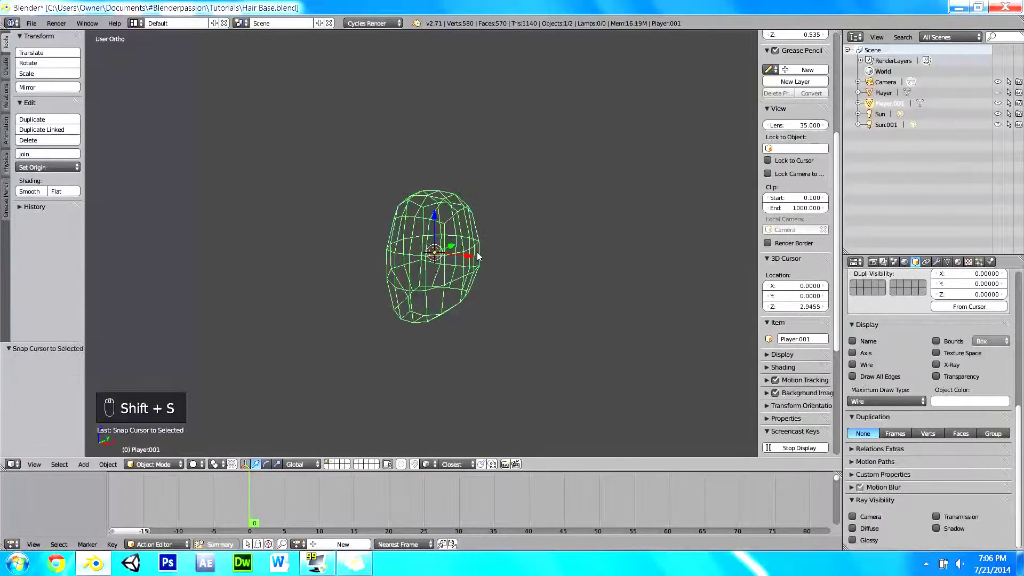
{"action": "key", "text": "KP_Decimal"}
Step: Add a small plane at the cursor, split it with a centred loop cut, and enable snapping
{"action": "key", "text": "shift+a"}
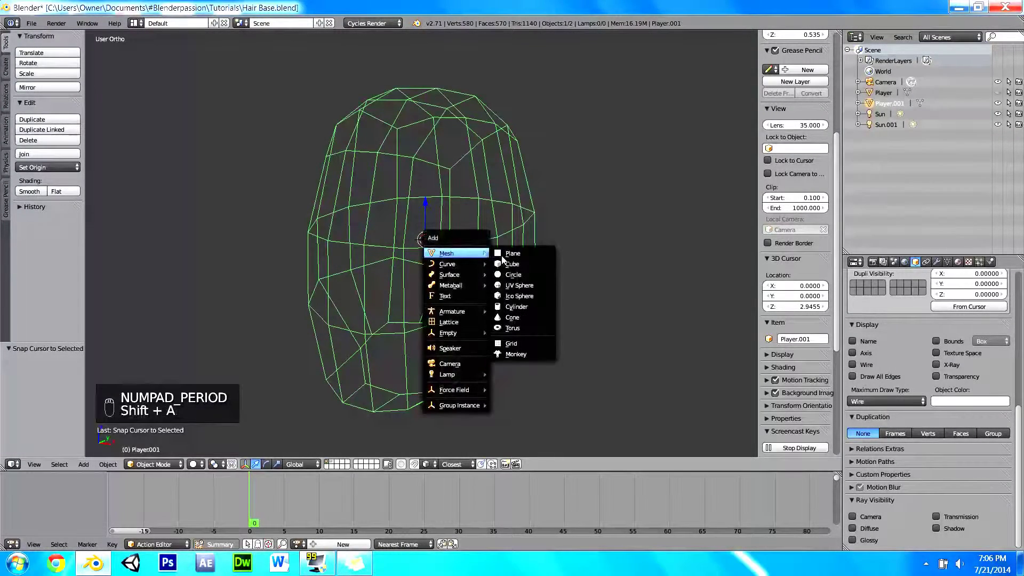
{"action": "left_click", "coordinate": [504, 255]}
{"action": "key", "text": "s"}
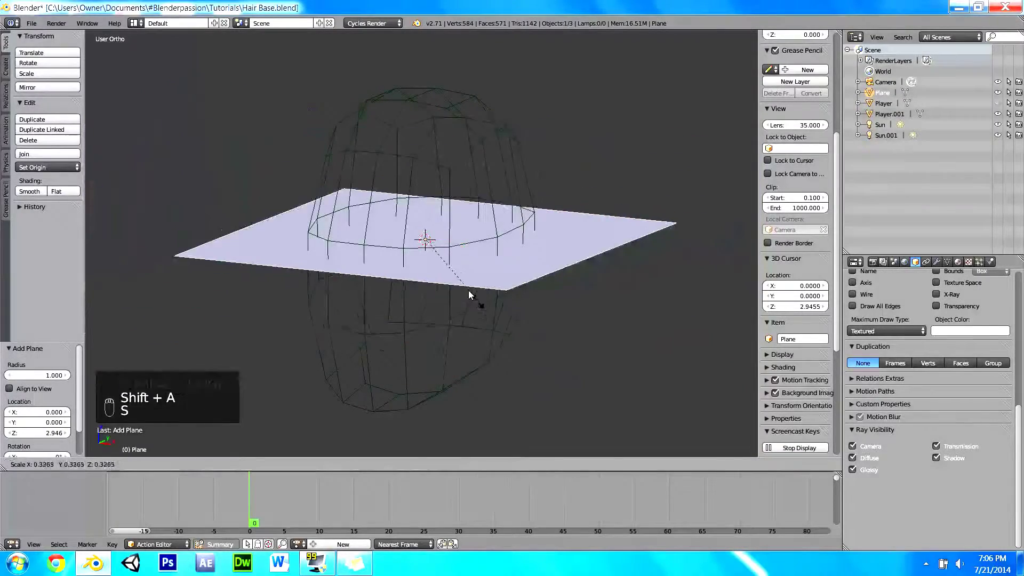
{"action": "left_click", "coordinate": [446, 249]}
{"action": "key", "text": "Tab"}
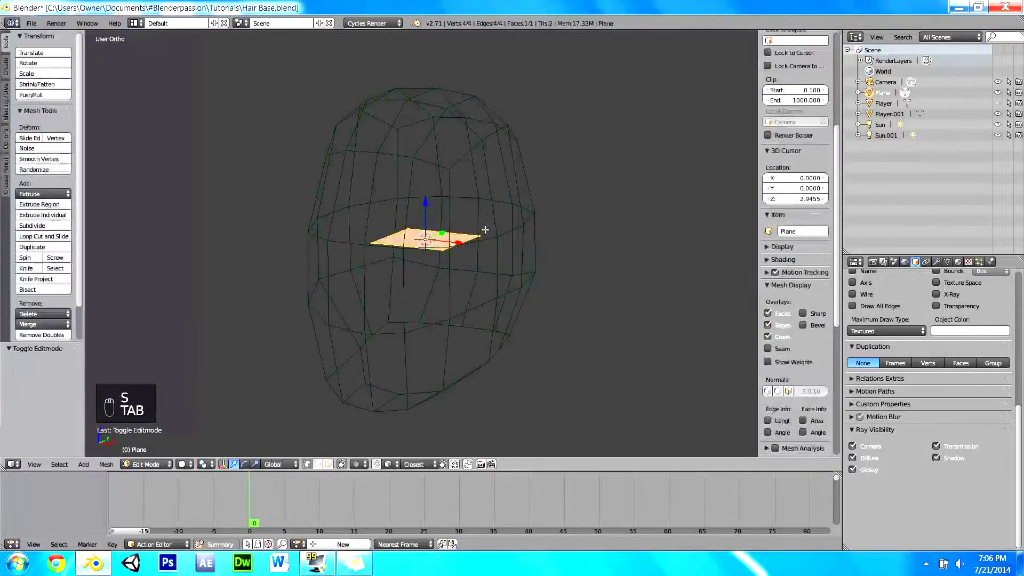
{"action": "middle_click_drag", "start_coordinate": [446, 248], "coordinate": [487, 259]}
{"action": "key", "text": "ctrl+r"}
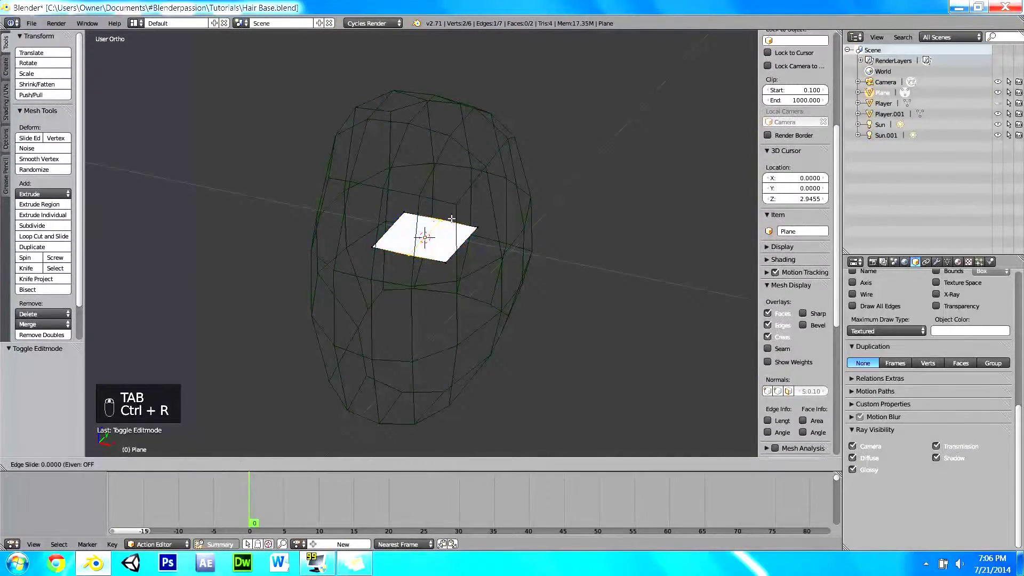
{"action": "left_click", "coordinate": [491, 215]}
{"action": "right_click", "coordinate": [491, 215]}
{"action": "scroll", "coordinate": [492, 232], "scroll_direction": "up", "scroll_amount": 3}
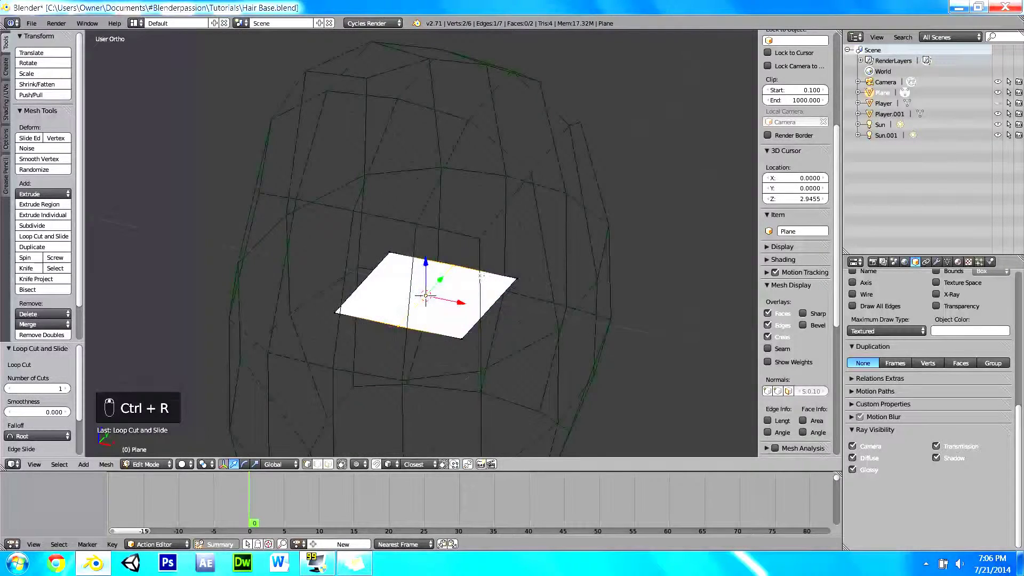
{"action": "key", "text": "shift+Tab"}
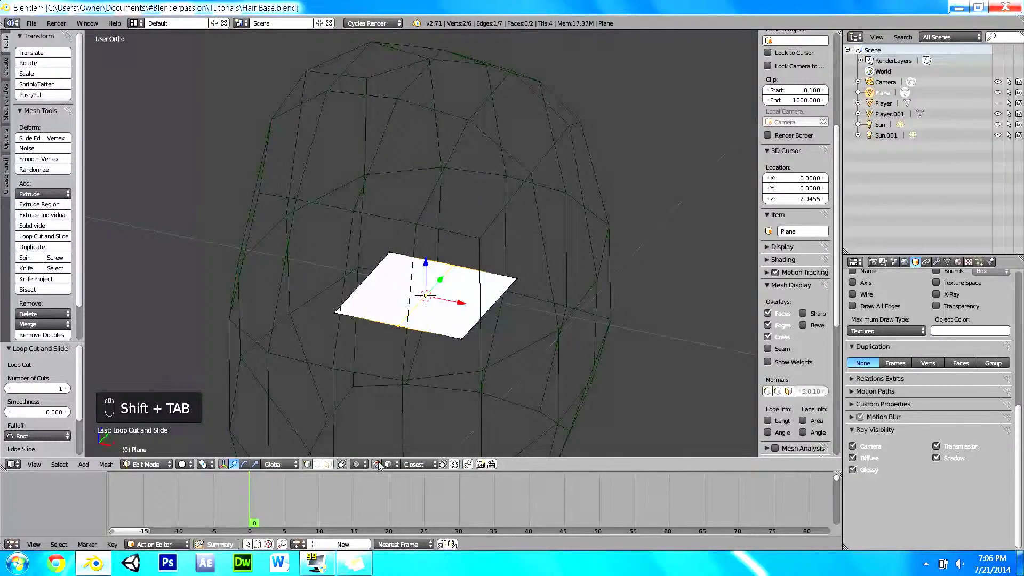
Step: Set the snap element to Face
{"action": "left_click", "coordinate": [389, 464]}
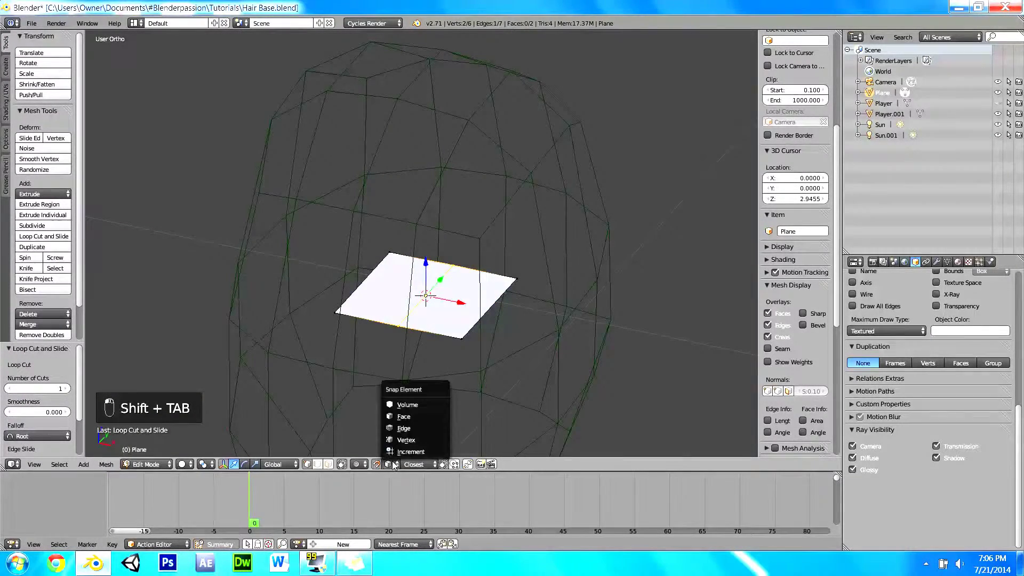
{"action": "left_click", "coordinate": [412, 413]}
{"action": "middle_click_drag", "start_coordinate": [440, 348], "coordinate": [409, 241]}
{"action": "scroll", "coordinate": [796, 240], "scroll_direction": "down", "scroll_amount": 2}
Step: Snap the plane's upper corner vertices onto the head surface
{"action": "right_click", "coordinate": [404, 244]}
{"action": "key", "text": "g"}
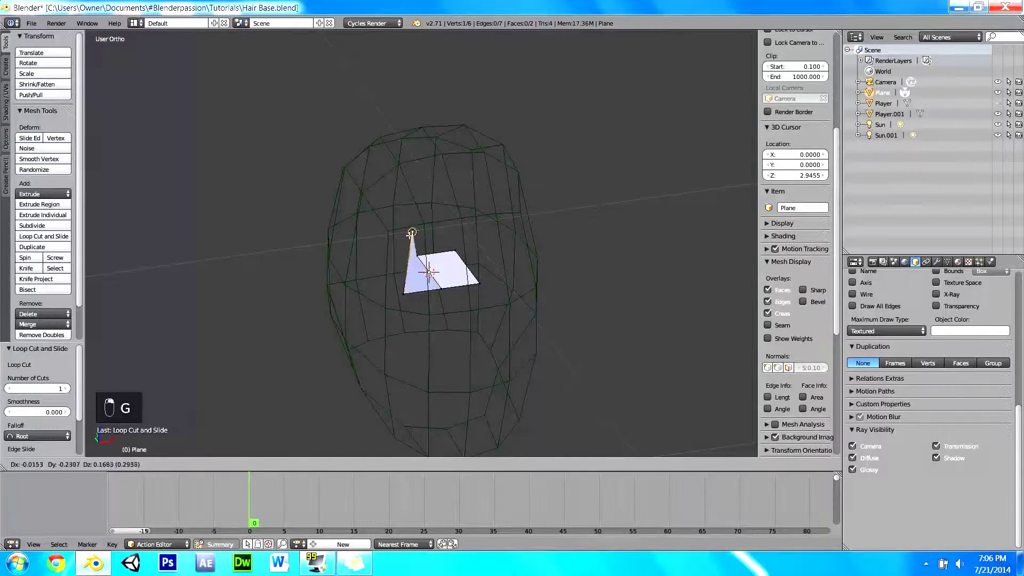
{"action": "left_click", "coordinate": [411, 233]}
{"action": "key", "text": "g"}
{"action": "left_click", "coordinate": [450, 250]}
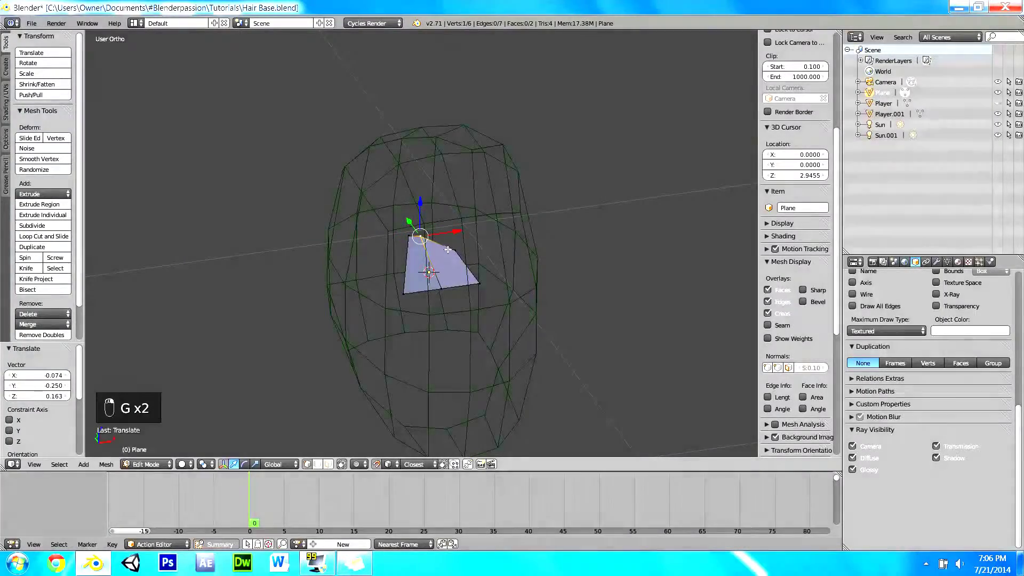
{"action": "key", "text": "g"}
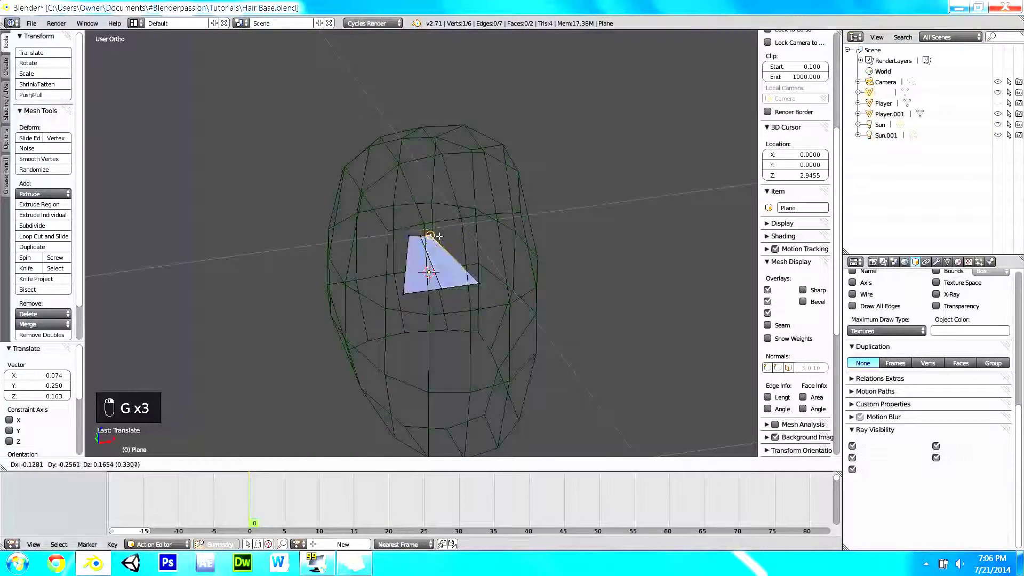
{"action": "left_click", "coordinate": [434, 237]}
Step: Move the lower vertices onto the head, narrowing the plane into a strip
{"action": "middle_click_drag", "start_coordinate": [434, 237], "coordinate": [417, 289]}
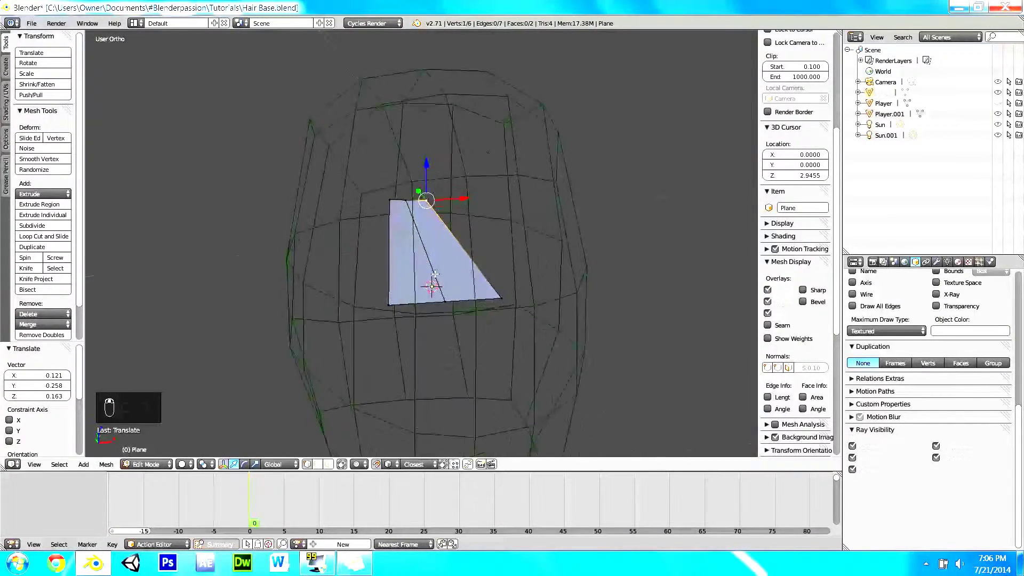
{"action": "key", "text": "g"}
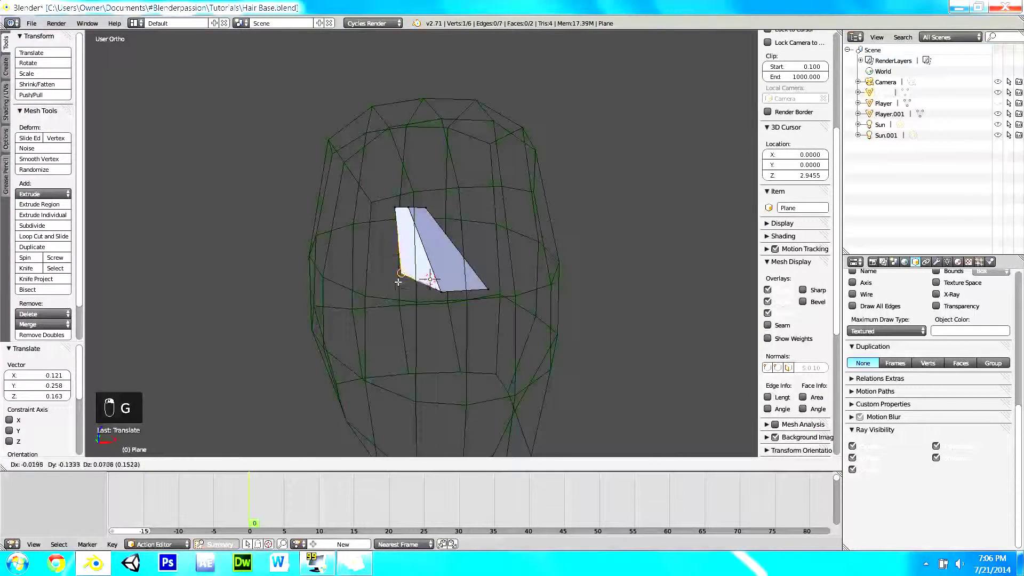
{"action": "left_click", "coordinate": [400, 274]}
{"action": "key", "text": "g"}
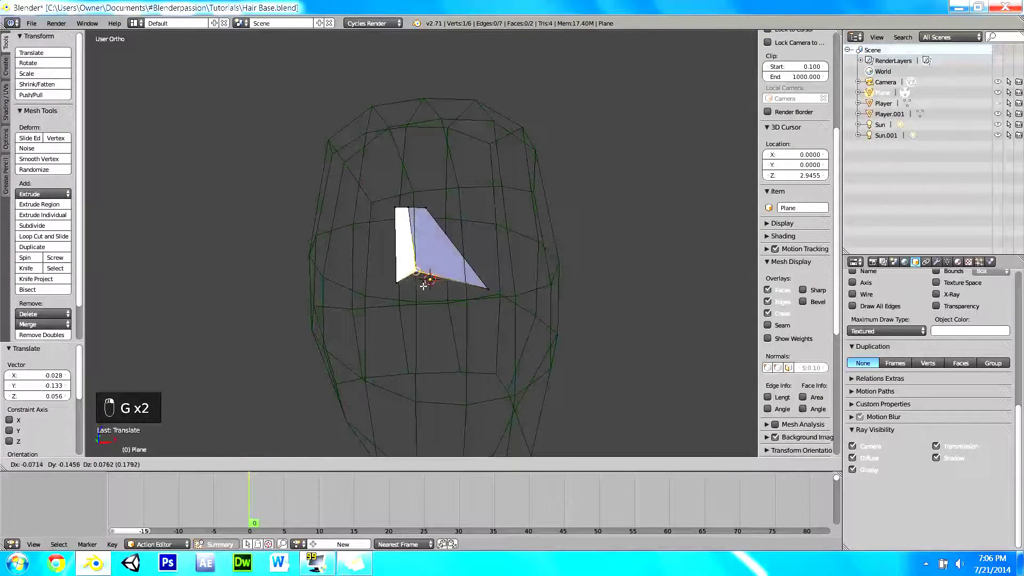
{"action": "left_click", "coordinate": [440, 282]}
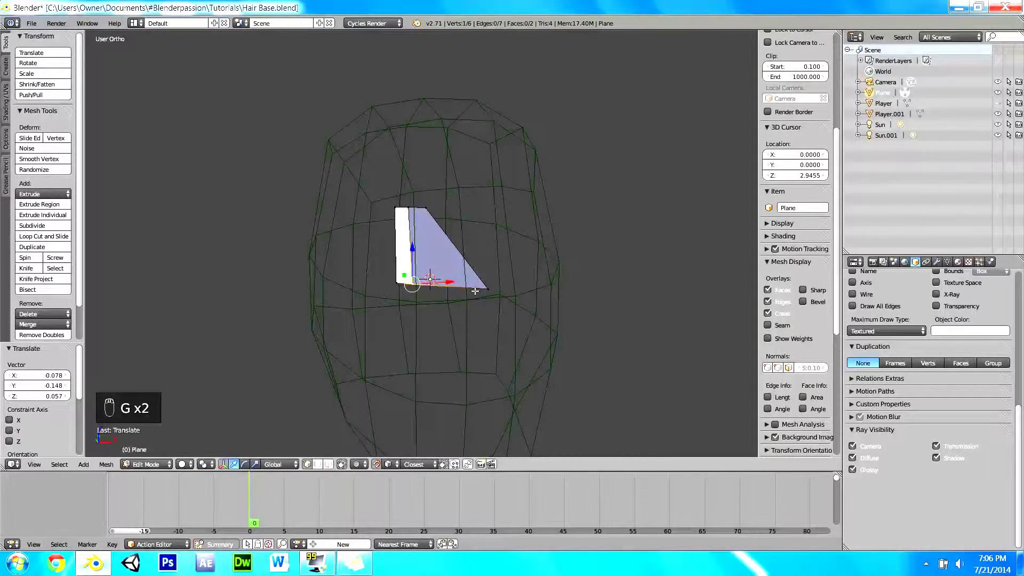
{"action": "key", "text": "g"}
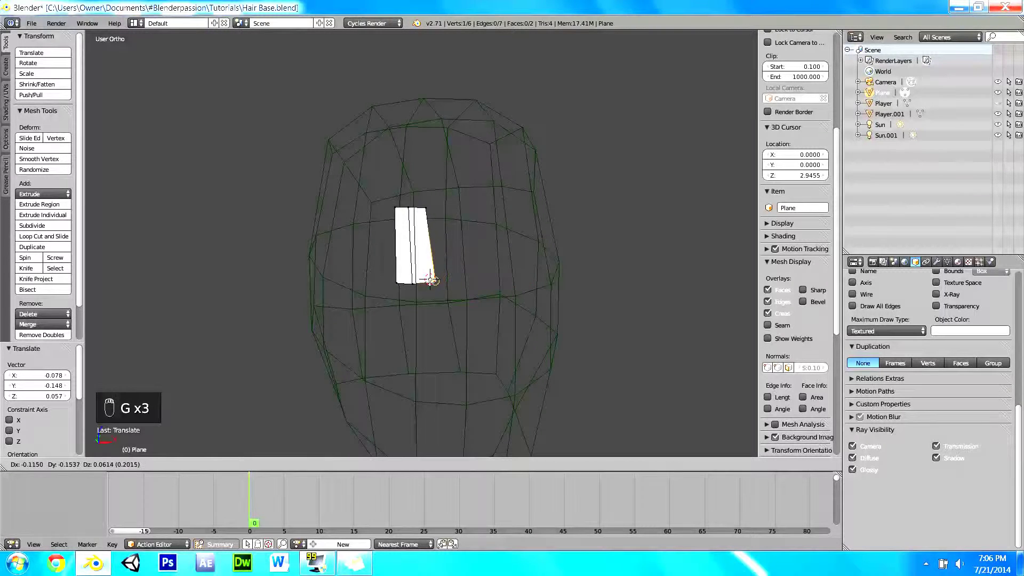
Step: Set Normal transform orientation and scale the whole strip along its own width
{"action": "left_click", "coordinate": [430, 280]}
{"action": "key", "text": "alt+space"}
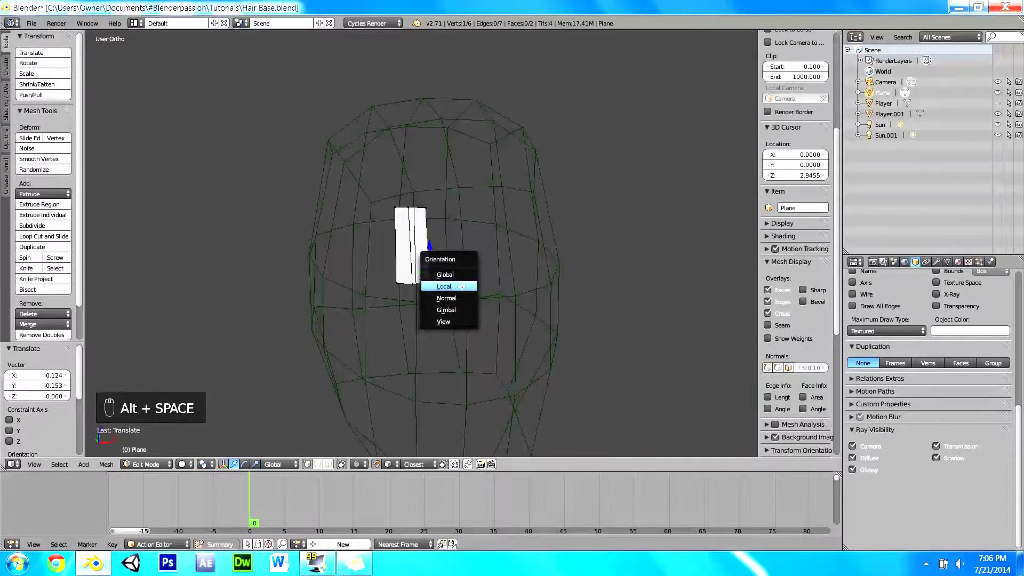
{"action": "left_click", "coordinate": [450, 298]}
{"action": "key", "text": "a"}
{"action": "key", "text": "a"}
{"action": "key", "text": "s"}
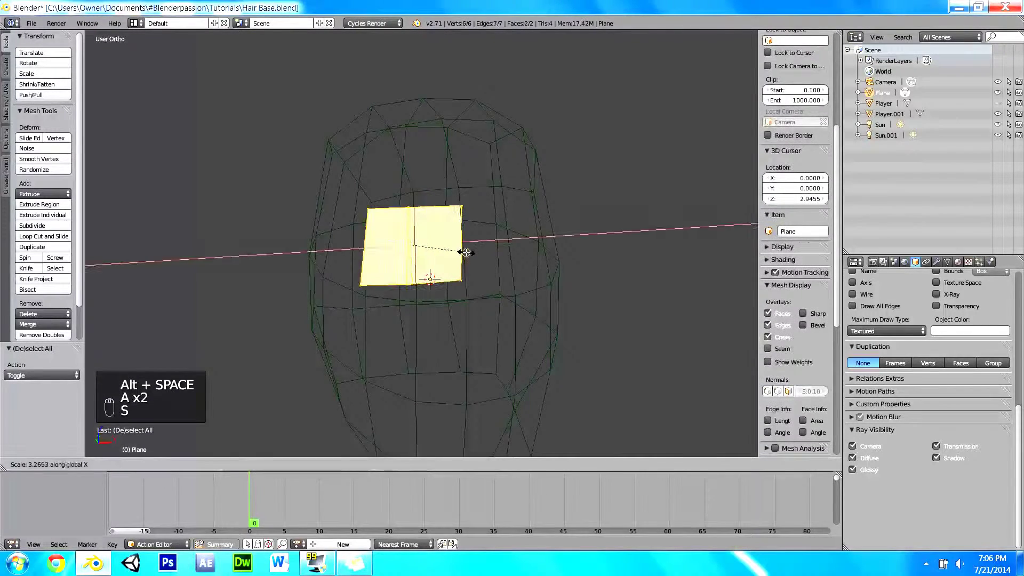
{"action": "key", "text": "s"}
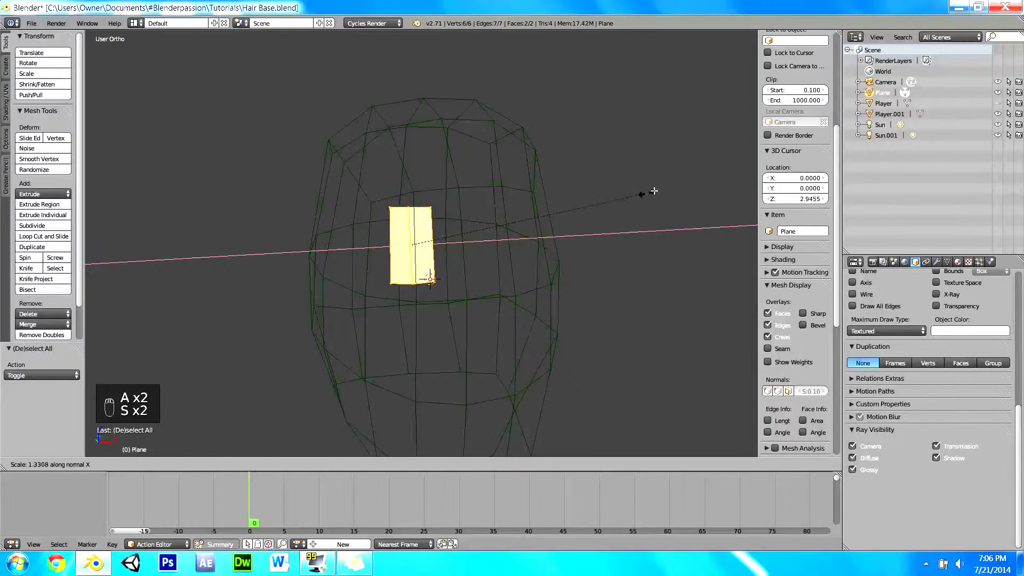
{"action": "left_click", "coordinate": [664, 190]}
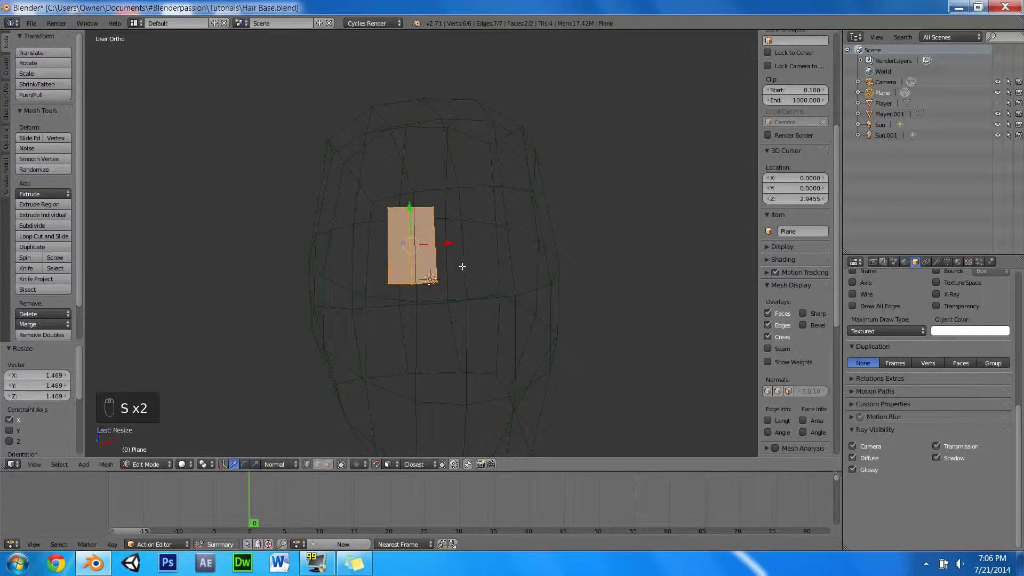
{"action": "key", "text": "a"}
{"action": "middle_click_drag", "start_coordinate": [464, 259], "coordinate": [438, 224]}
Step: Extrude the strip's top edge upward into two new sections
{"action": "right_click", "coordinate": [437, 223]}
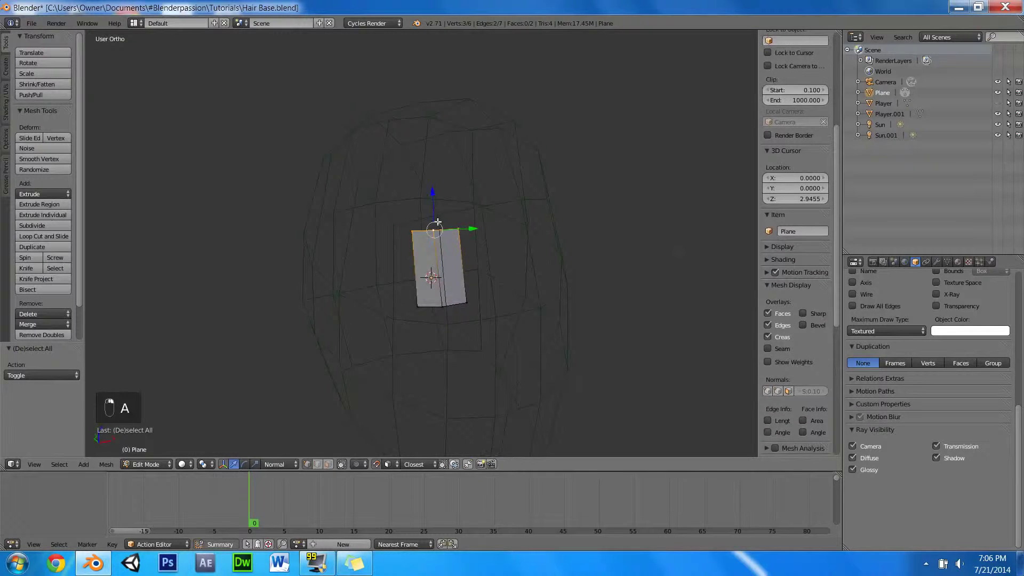
{"action": "key", "text": "e"}
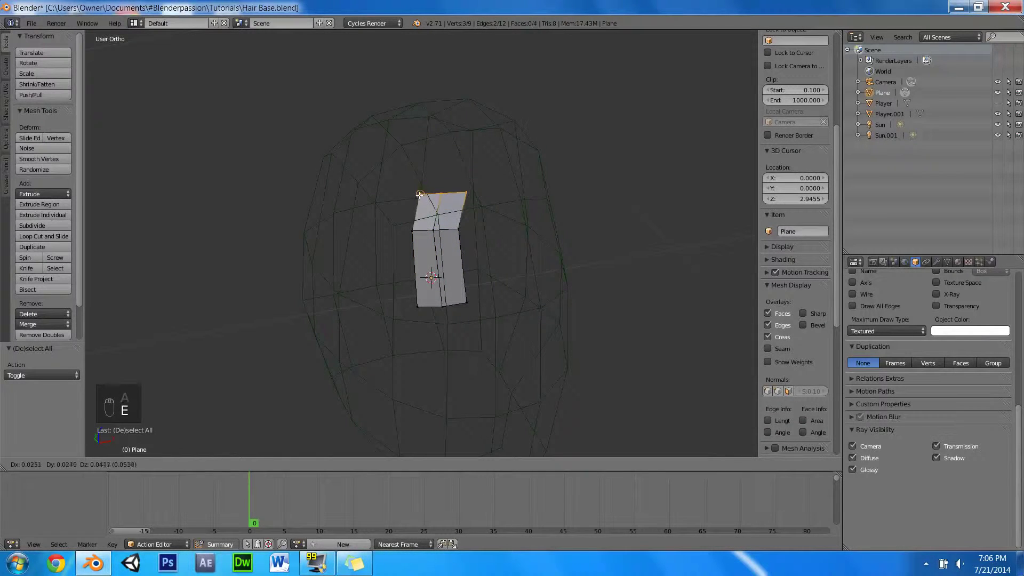
{"action": "left_click", "coordinate": [408, 196]}
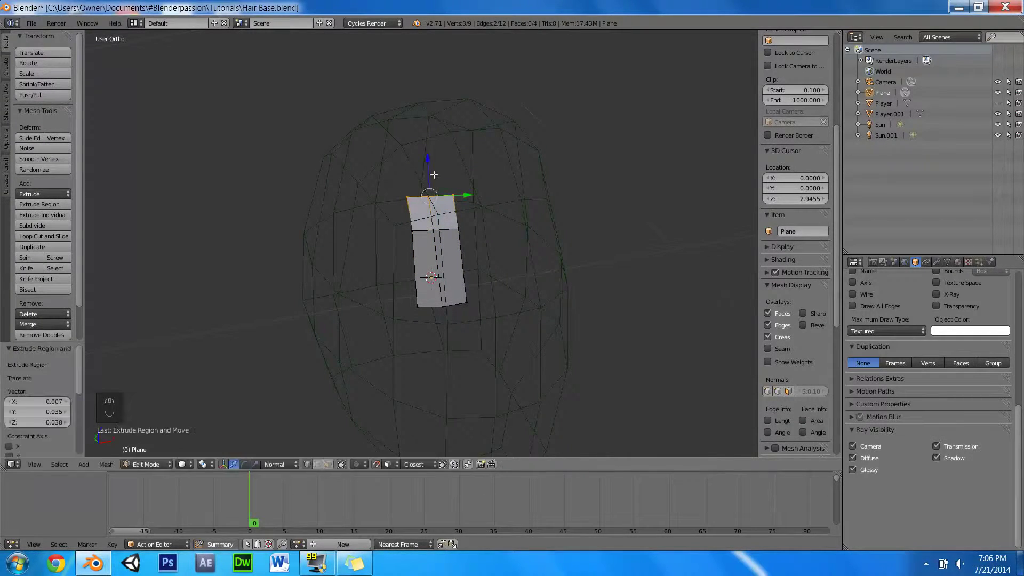
{"action": "key", "text": "e"}
{"action": "left_click", "coordinate": [422, 152]}
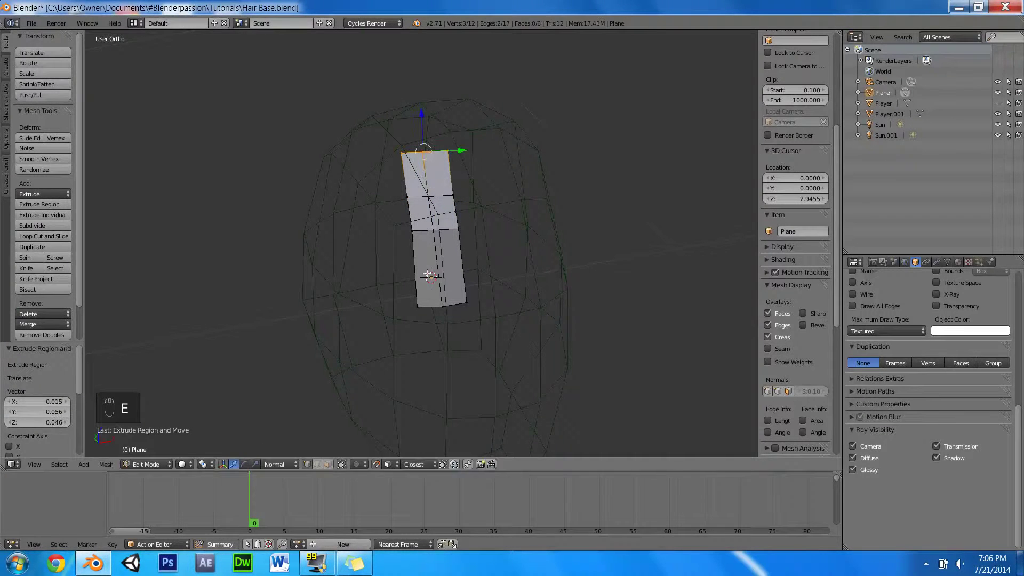
Step: Reposition and rotate the edge loop so the strip bends along the head
{"action": "key", "text": "g"}
{"action": "key", "text": "g"}
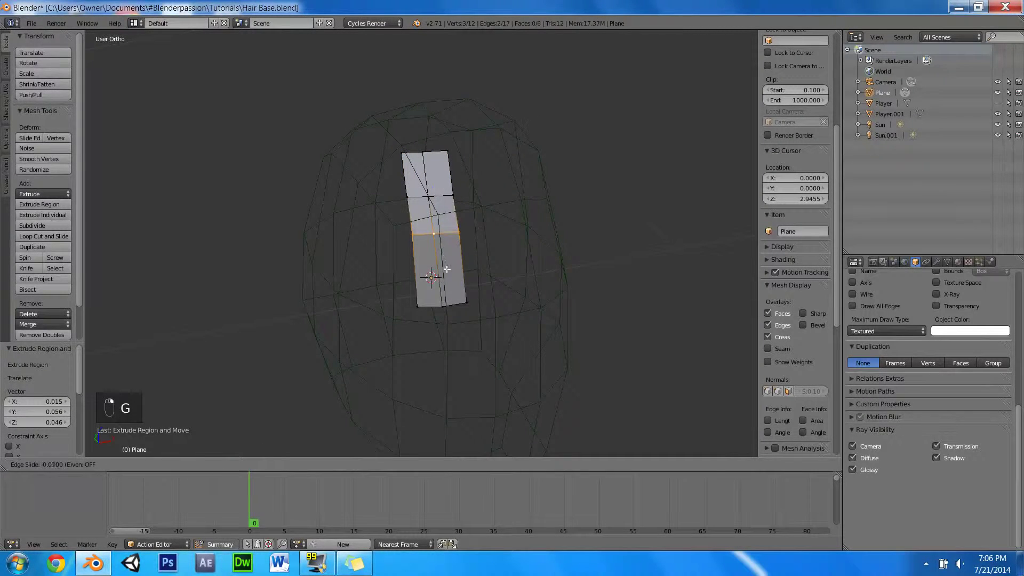
{"action": "left_click", "coordinate": [460, 368]}
{"action": "middle_click_drag", "start_coordinate": [457, 305], "coordinate": [458, 265]}
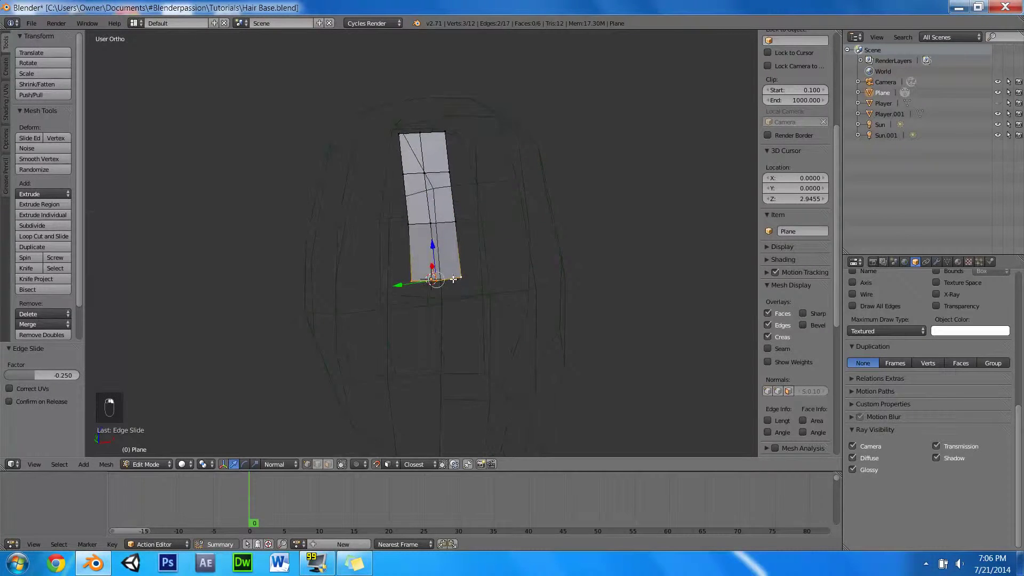
{"action": "key", "text": "r"}
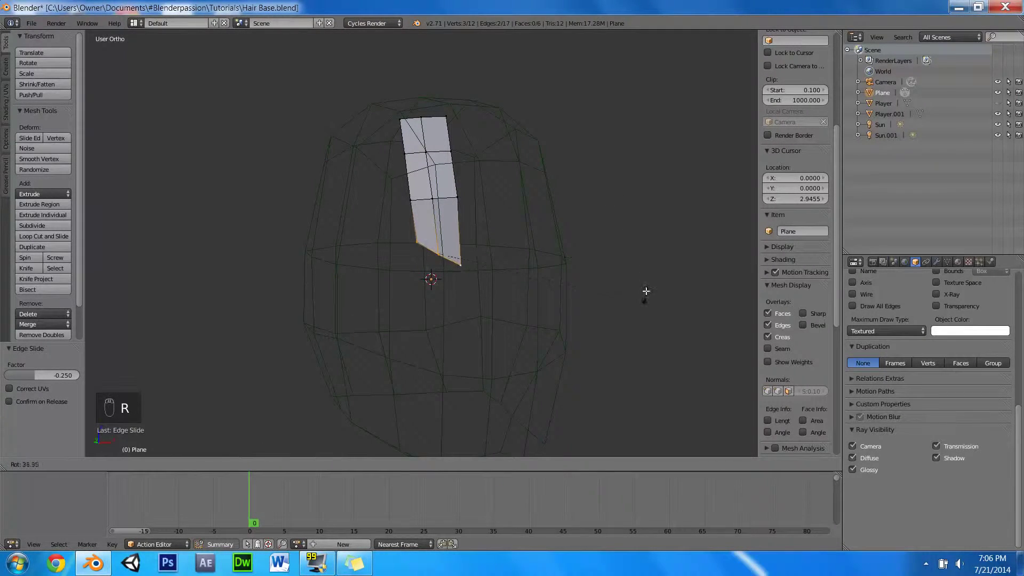
{"action": "left_click", "coordinate": [644, 290]}
{"action": "key", "text": "r"}
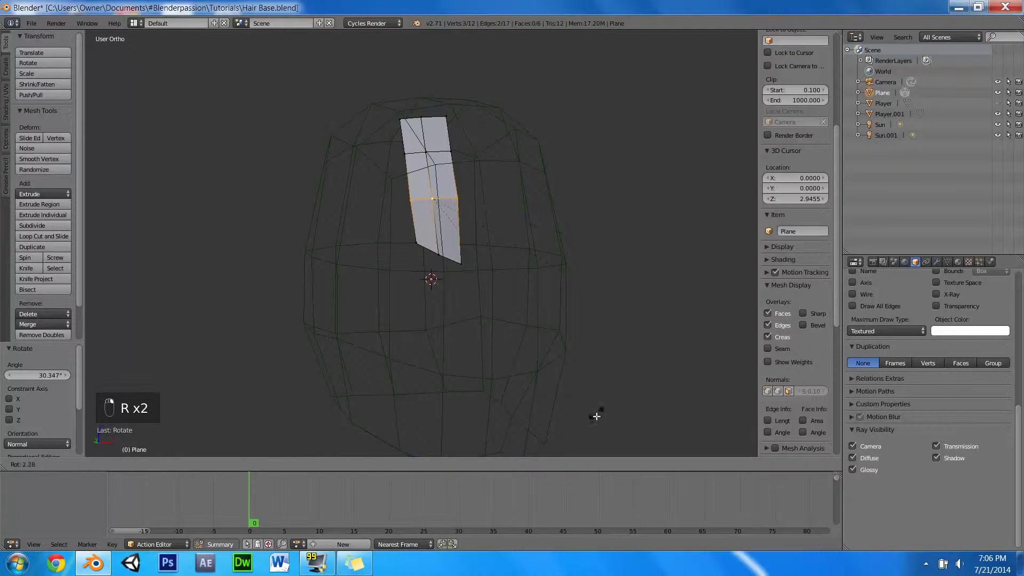
{"action": "left_click", "coordinate": [613, 158]}
{"action": "key", "text": "r"}
{"action": "left_click", "coordinate": [617, 192]}
{"action": "key", "text": "g"}
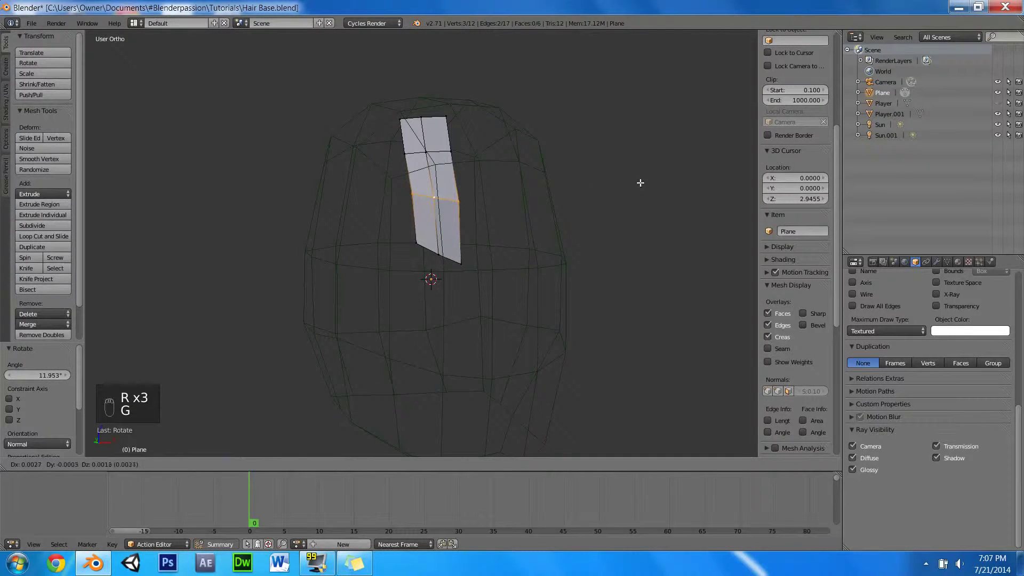
{"action": "left_click", "coordinate": [639, 183]}
Step: Extrude another segment, then rotate and move its edges to straighten the top face
{"action": "key", "text": "e"}
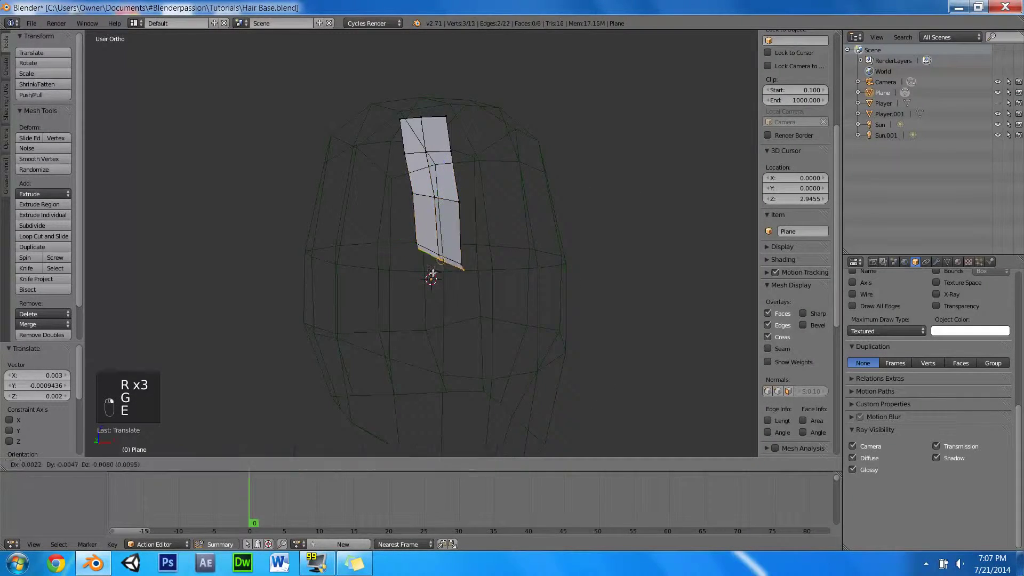
{"action": "left_click", "coordinate": [426, 290]}
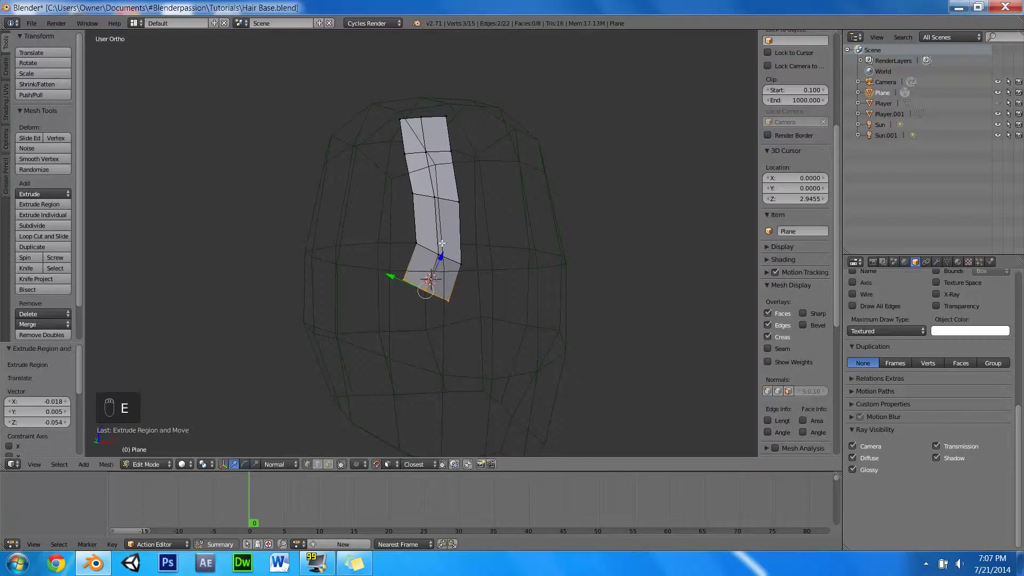
{"action": "middle_click_drag", "start_coordinate": [532, 127], "coordinate": [452, 219]}
{"action": "key", "text": "g"}
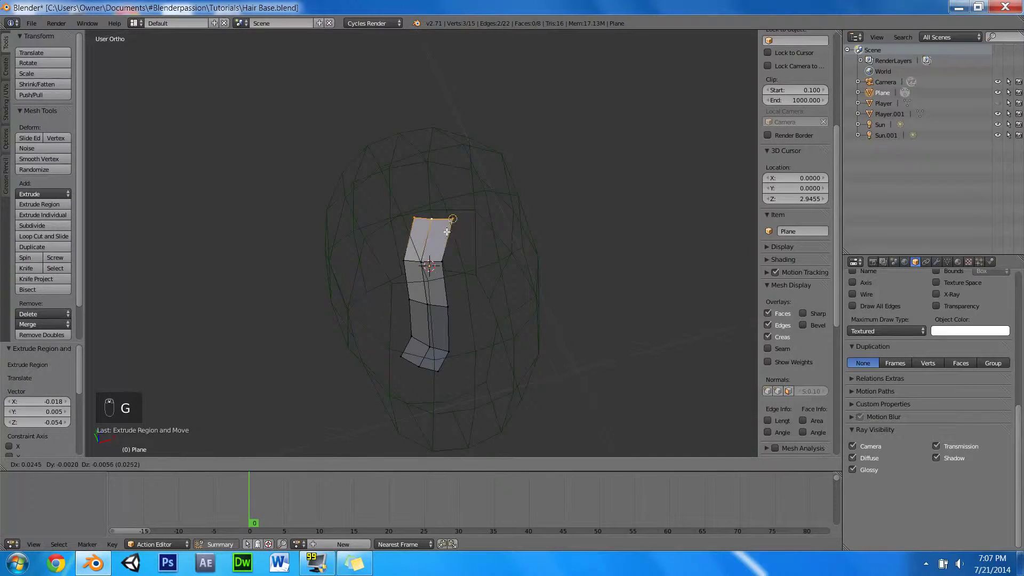
{"action": "left_click", "coordinate": [452, 219]}
{"action": "left_click", "coordinate": [431, 268]}
{"action": "key", "text": "r"}
{"action": "left_click", "coordinate": [574, 251]}
{"action": "key", "text": "g"}
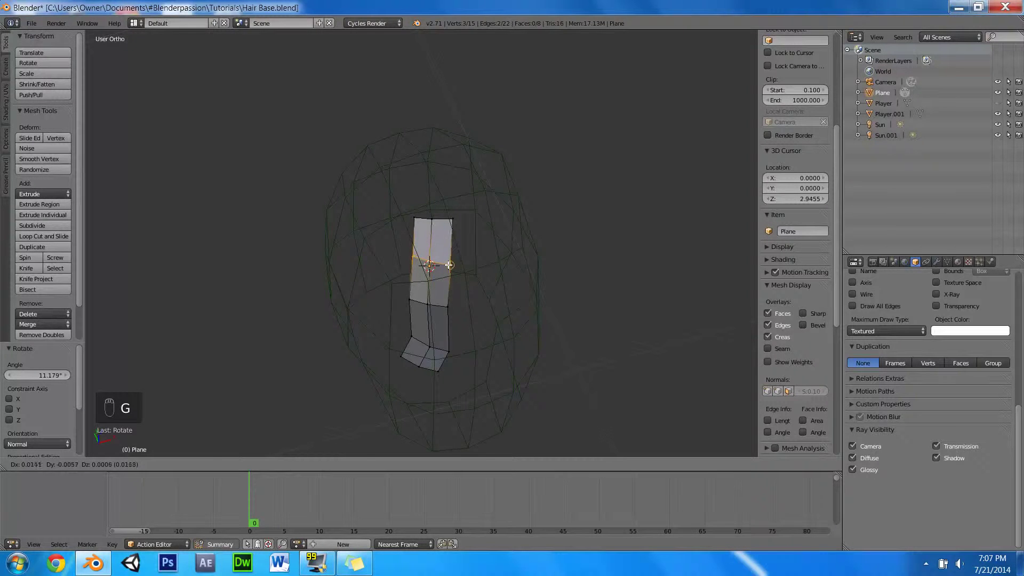
Step: Rotate and shift the strip's lower and middle edges to curve it around the head
{"action": "left_click", "coordinate": [448, 265]}
{"action": "scroll", "coordinate": [612, 161], "scroll_direction": "up", "scroll_amount": 4}
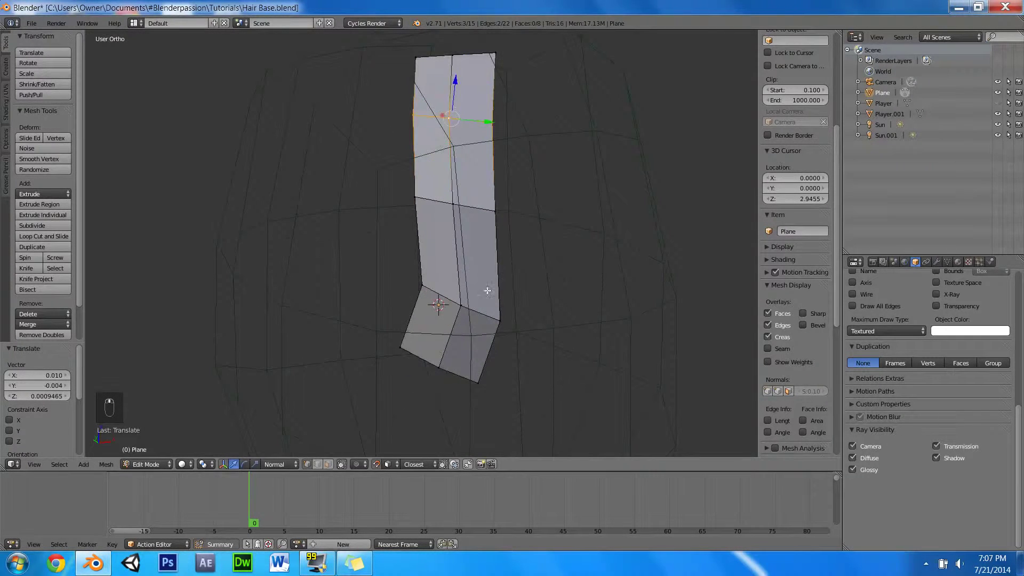
{"action": "key", "text": "a"}
{"action": "right_click", "coordinate": [473, 307]}
{"action": "key", "text": "r"}
{"action": "left_click", "coordinate": [687, 100]}
{"action": "right_click", "coordinate": [510, 194]}
{"action": "key", "text": "r"}
{"action": "left_click", "coordinate": [671, 134]}
{"action": "key", "text": "g"}
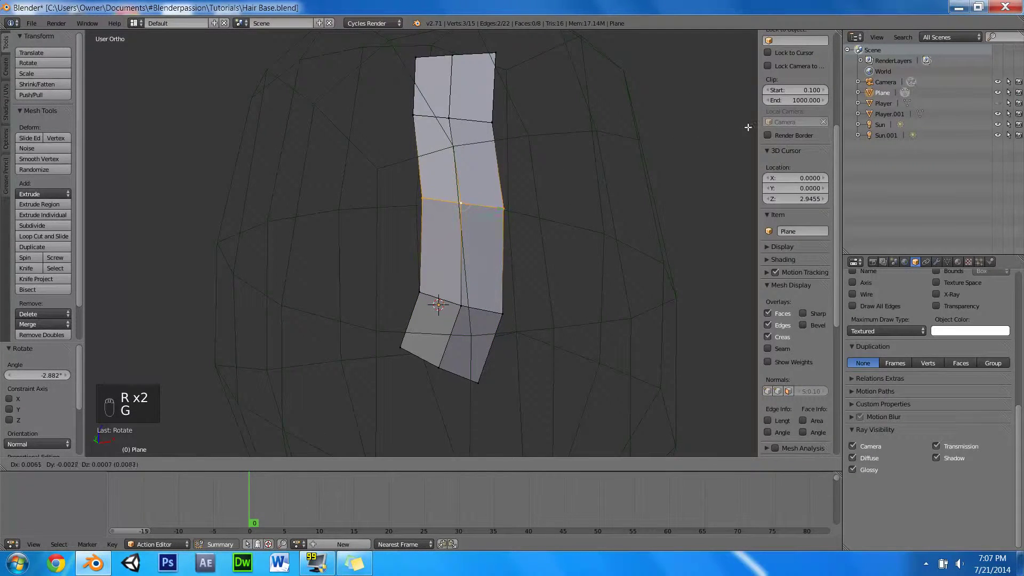
{"action": "left_click", "coordinate": [752, 125]}
Step: Angle the top edge and pull the bottom-middle vertex down into a pointed tip
{"action": "right_click", "coordinate": [475, 124]}
{"action": "key", "text": "r"}
{"action": "left_click", "coordinate": [673, 80]}
{"action": "key", "text": "g"}
{"action": "left_click", "coordinate": [754, 80]}
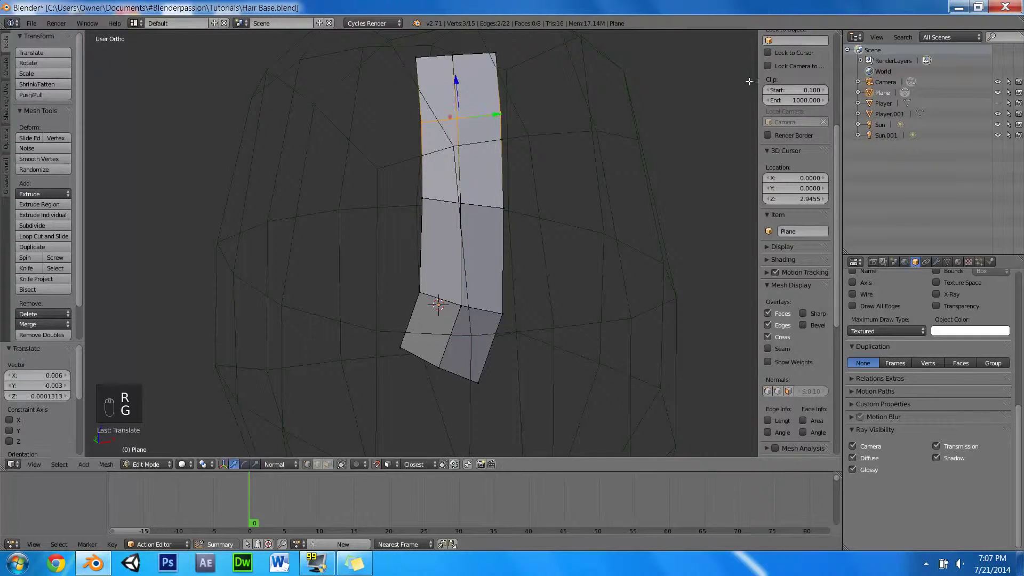
{"action": "right_click", "coordinate": [449, 368]}
{"action": "key", "text": "g"}
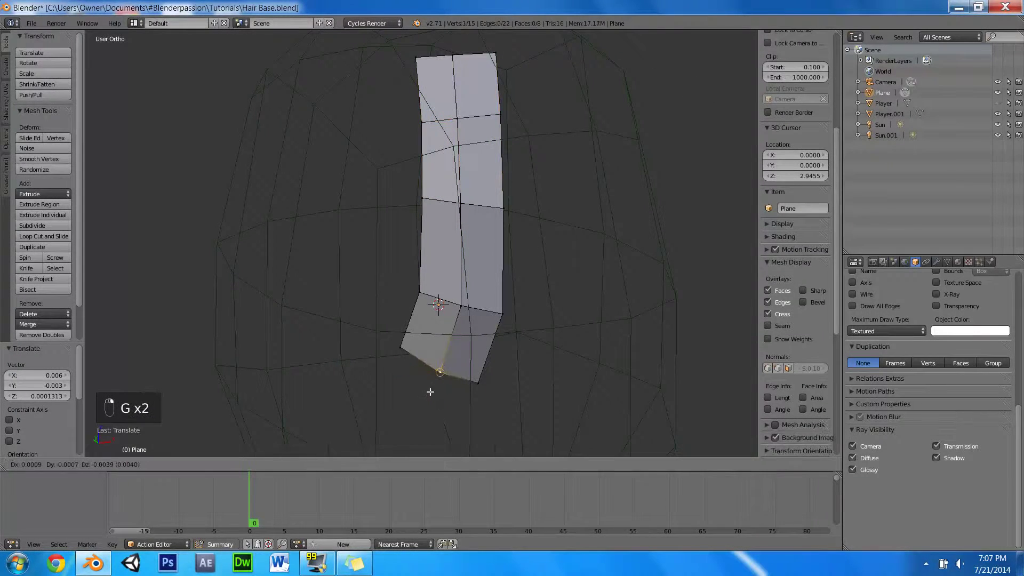
{"action": "left_click", "coordinate": [416, 417]}
Step: View the whole head and duplicate the strip's top edge to start another strand
{"action": "key", "text": "a"}
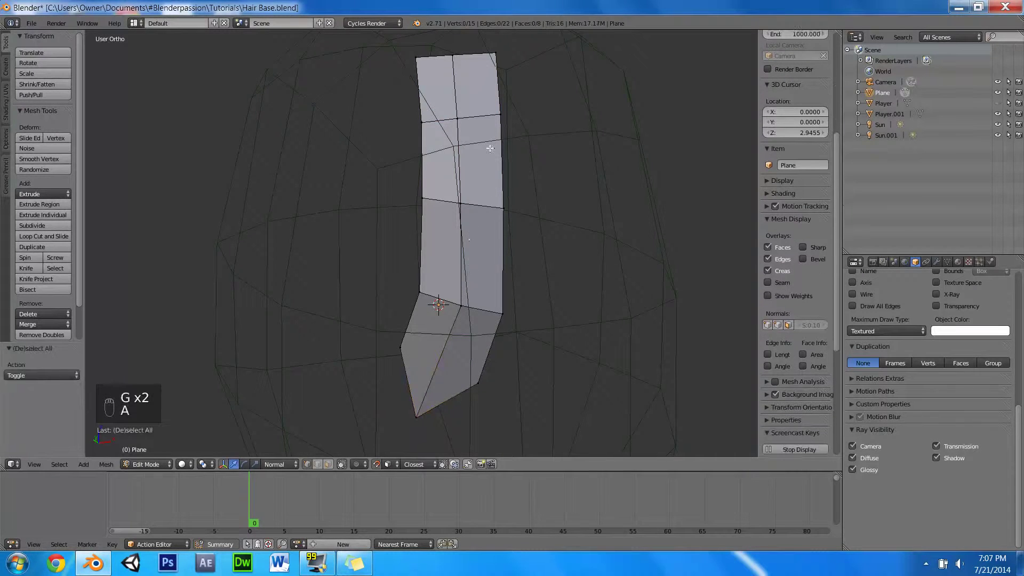
{"action": "scroll", "coordinate": [488, 148], "scroll_direction": "down", "scroll_amount": 3}
{"action": "mouse_move", "coordinate": [487, 149]}
{"action": "middle_mouse_down"}
{"action": "mouse_move", "coordinate": [503, 193]}
{"action": "mouse_move", "coordinate": [480, 191]}
{"action": "middle_mouse_up"}
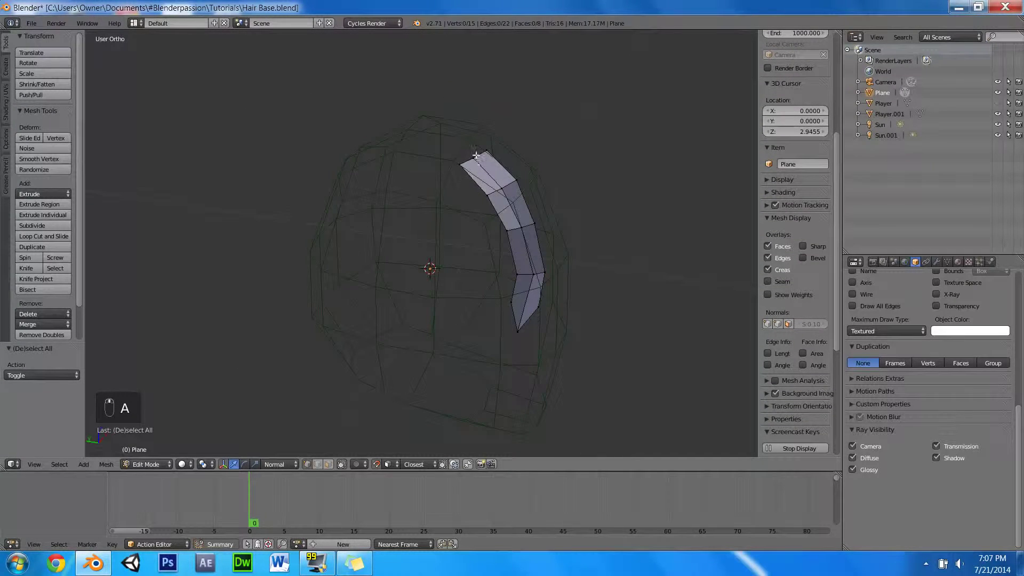
{"action": "scroll", "coordinate": [546, 162], "scroll_direction": "up", "scroll_amount": 3}
{"action": "middle_click_drag", "start_coordinate": [572, 171], "coordinate": [570, 171]}
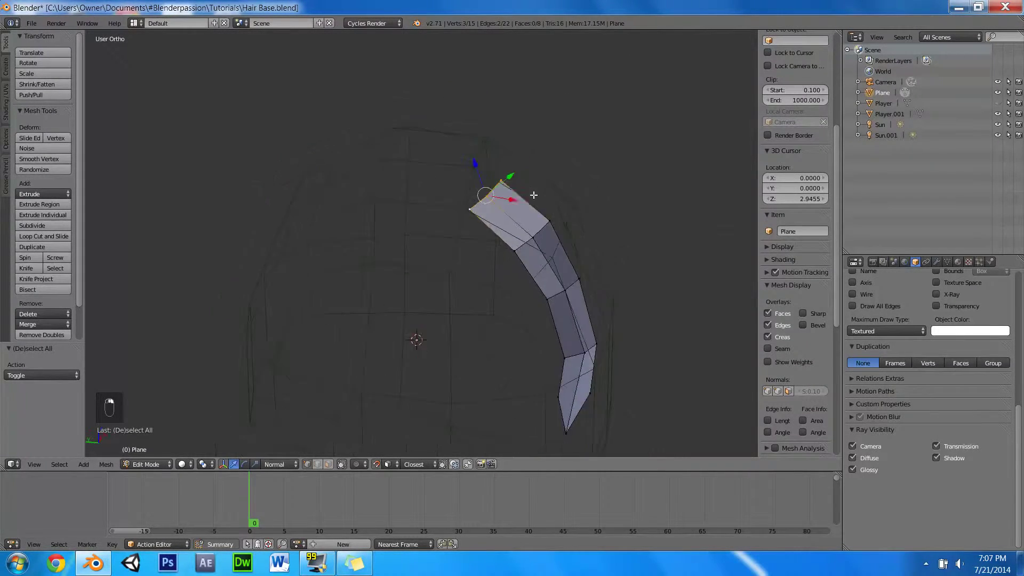
{"action": "key", "text": "shift+d"}
Step: Place, rotate and move the duplicated edge to the left of the first strand
{"action": "left_click", "coordinate": [423, 244]}
{"action": "key", "text": "r"}
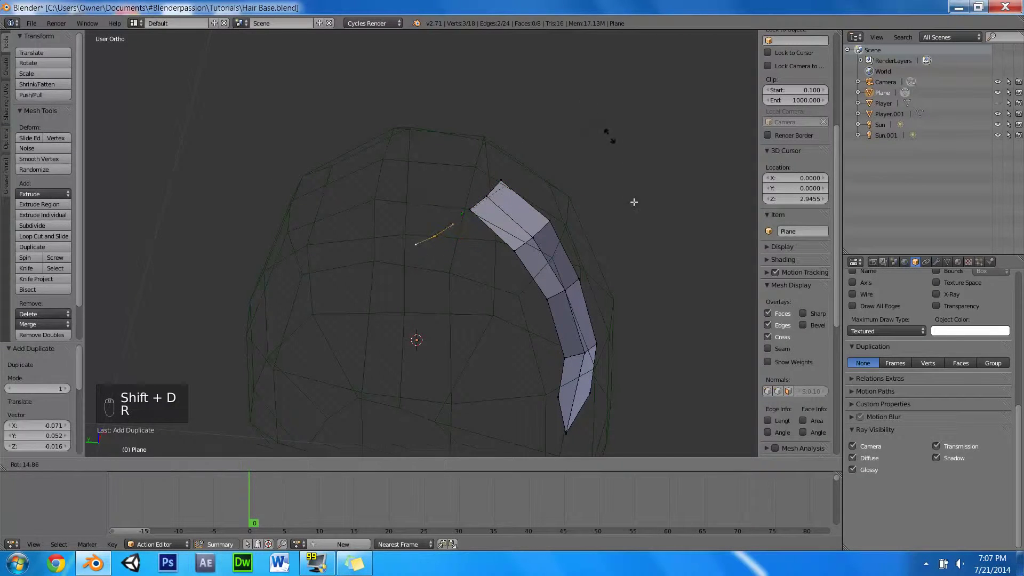
{"action": "left_click", "coordinate": [639, 206]}
{"action": "key", "text": "g"}
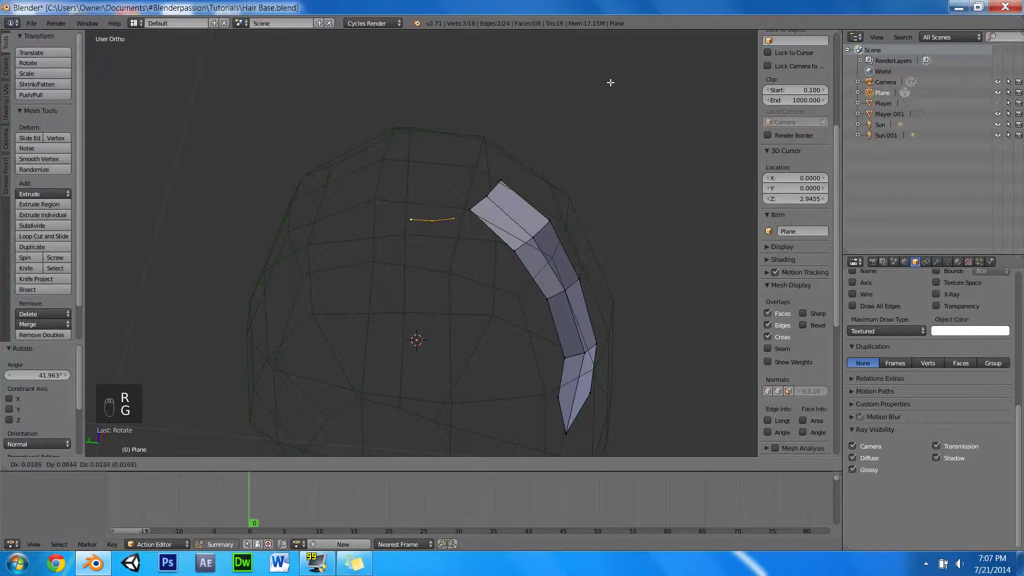
{"action": "left_click", "coordinate": [609, 101]}
{"action": "mouse_move", "coordinate": [600, 155]}
{"action": "middle_mouse_down"}
{"action": "mouse_move", "coordinate": [599, 169]}
{"action": "mouse_move", "coordinate": [620, 104]}
{"action": "mouse_move", "coordinate": [415, 129]}
{"action": "middle_mouse_up"}
{"action": "middle_click_drag", "start_coordinate": [516, 79], "coordinate": [523, 458]}
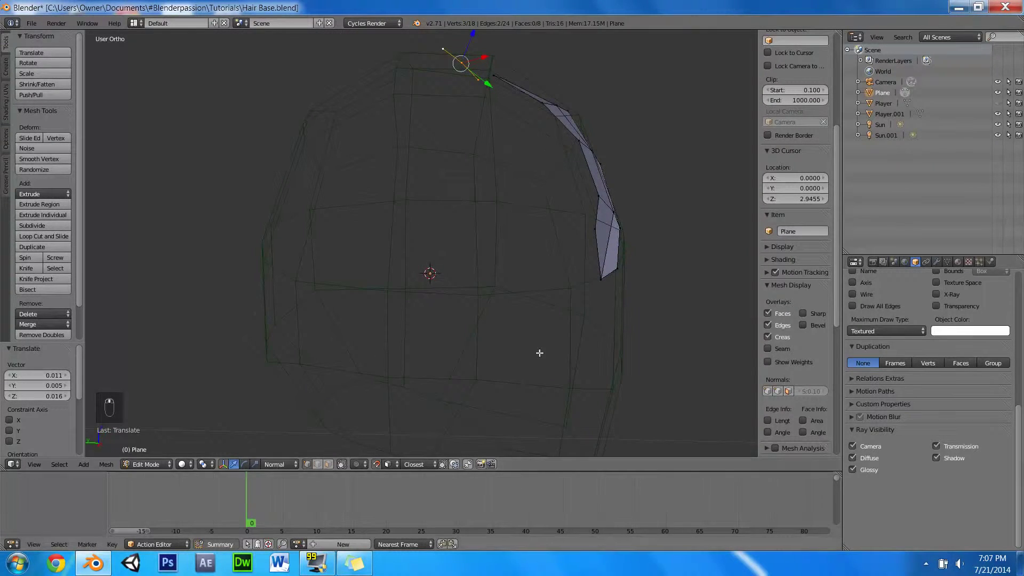
{"action": "mouse_move", "coordinate": [539, 353]}
{"action": "middle_mouse_down"}
{"action": "mouse_move", "coordinate": [574, 229]}
{"action": "mouse_move", "coordinate": [530, 252]}
{"action": "middle_mouse_up"}
Step: Adjust one vertex of the copied edge, then scale the whole edge larger
{"action": "right_click", "coordinate": [429, 187]}
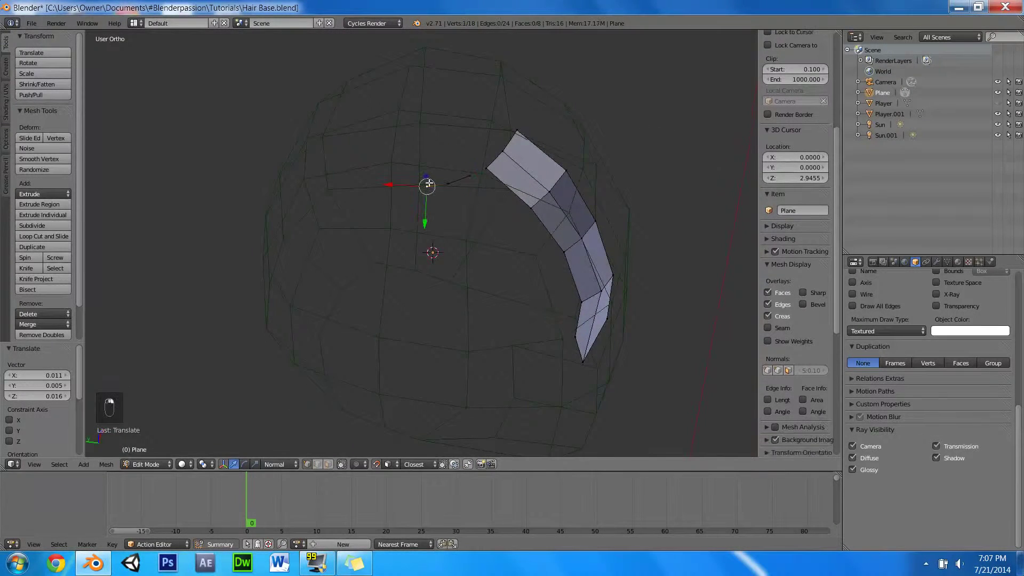
{"action": "key", "text": "g"}
{"action": "left_click", "coordinate": [449, 188]}
{"action": "key", "text": "g"}
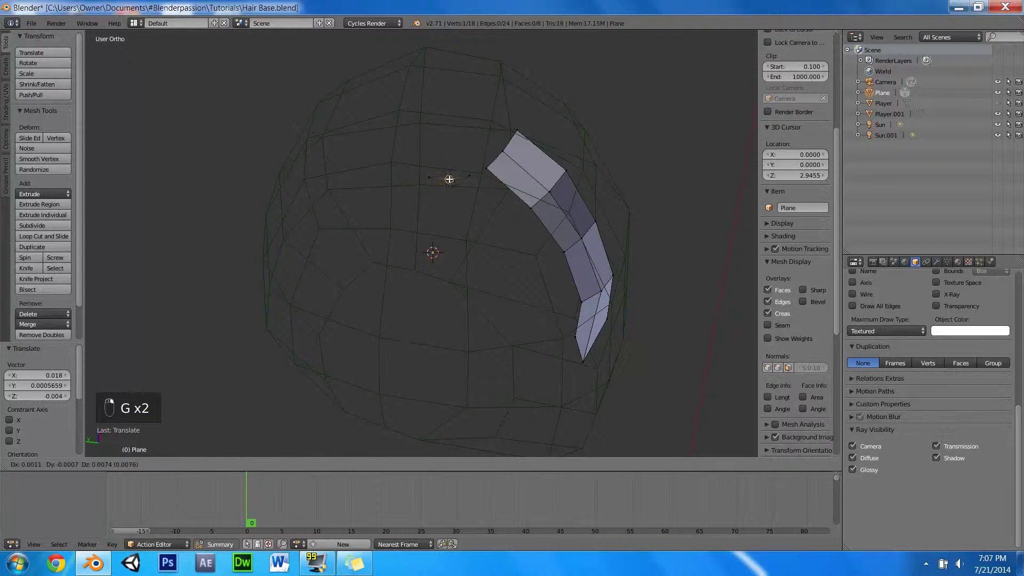
{"action": "left_click", "coordinate": [450, 184]}
{"action": "key", "text": "g"}
{"action": "left_click", "coordinate": [473, 187]}
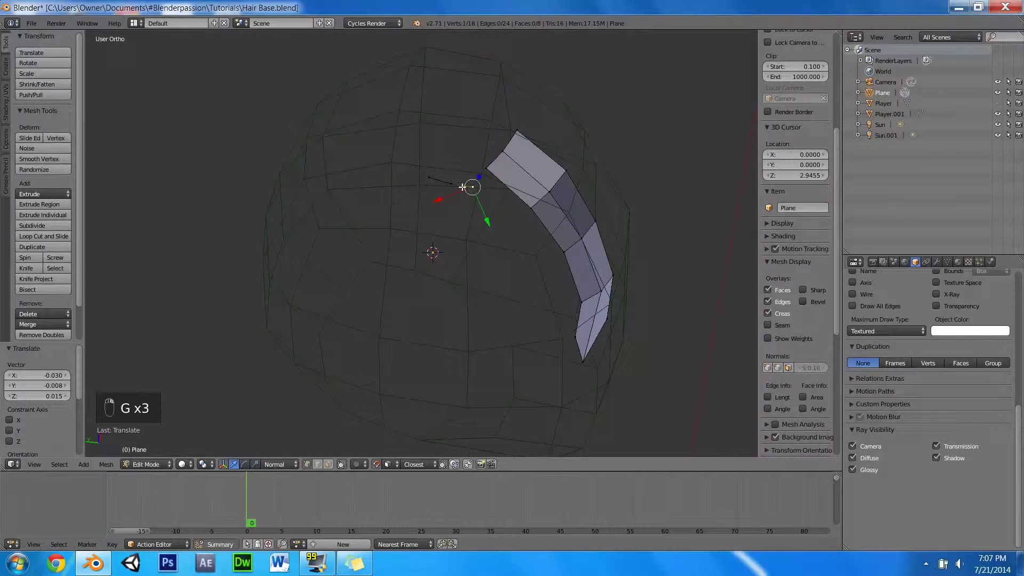
{"action": "right_click", "coordinate": [462, 187]}
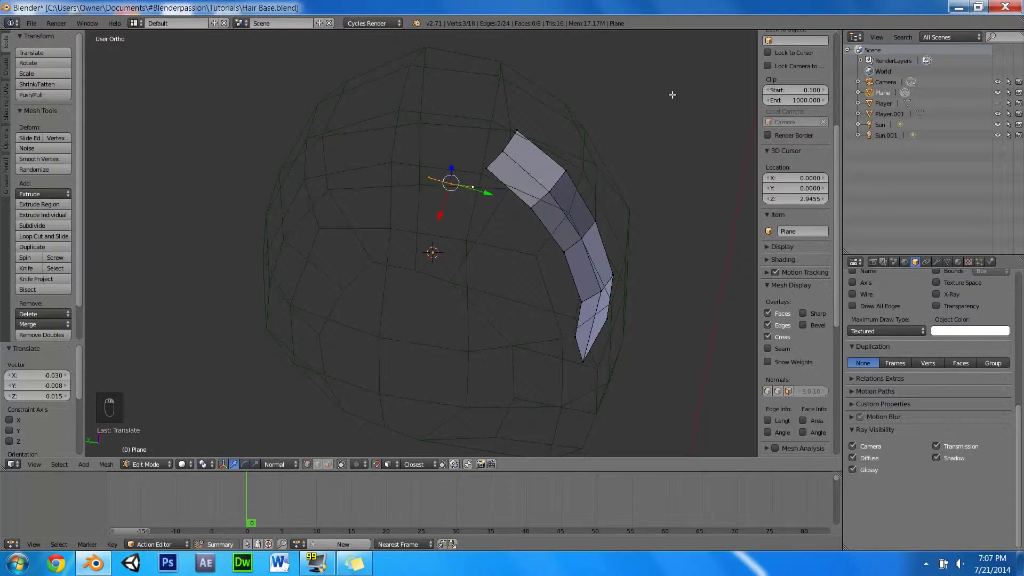
{"action": "key", "text": "s"}
{"action": "left_click", "coordinate": [432, 222]}
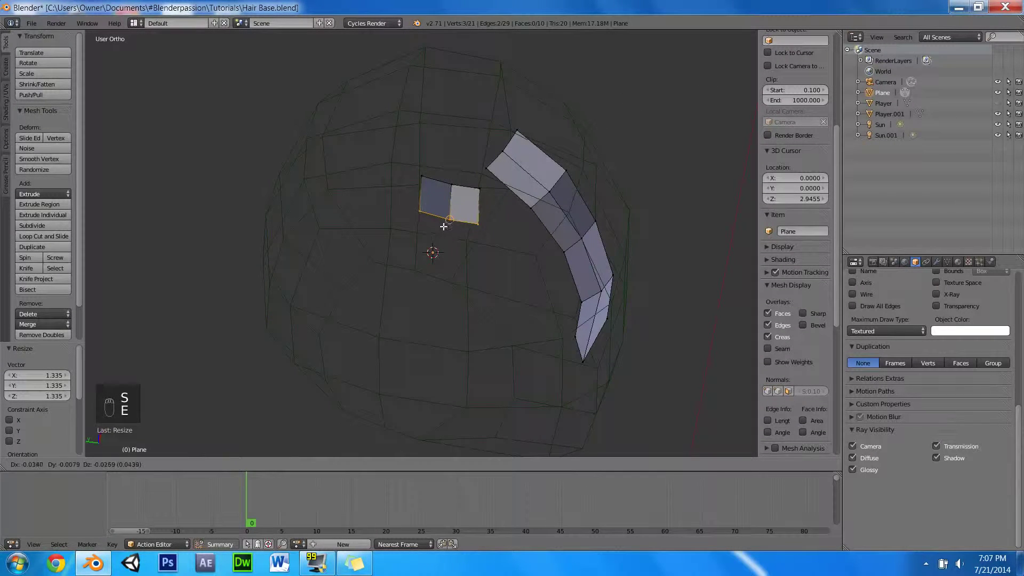
Step: Extrude the second strip down two segments and recalculate the normals of the whole mesh
{"action": "left_click", "coordinate": [442, 236]}
{"action": "key", "text": "e"}
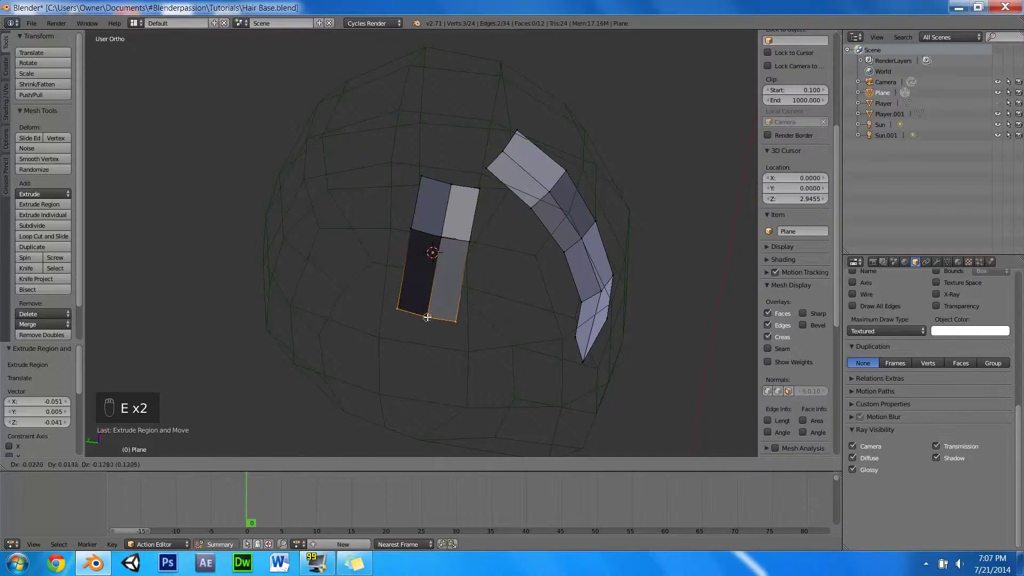
{"action": "left_click", "coordinate": [428, 318]}
{"action": "key", "text": "a"}
{"action": "key", "text": "a"}
{"action": "key", "text": "a"}
{"action": "key", "text": "ctrl+n"}
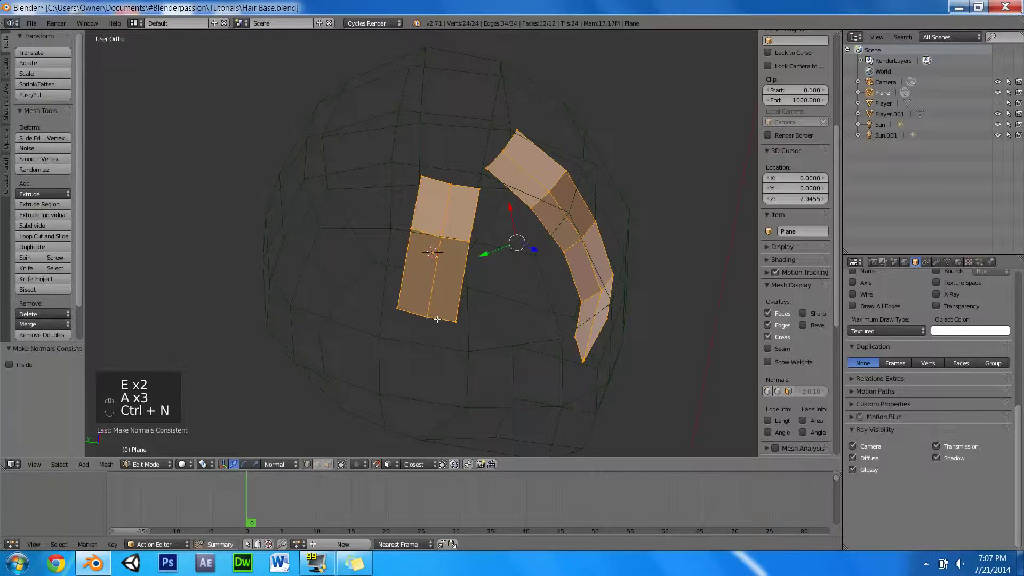
Step: Extrude the bottom edge once more, pull its middle vertex into a tip, and select the strip
{"action": "right_click", "coordinate": [438, 320], "text": "alt"}
{"action": "middle_click_drag", "start_coordinate": [486, 273], "coordinate": [474, 240]}
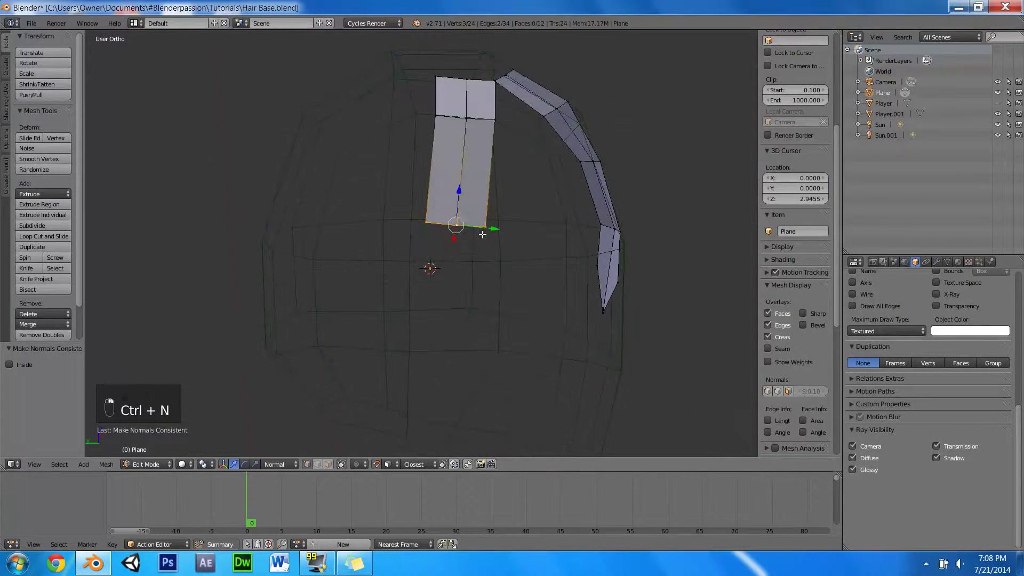
{"action": "key", "text": "e"}
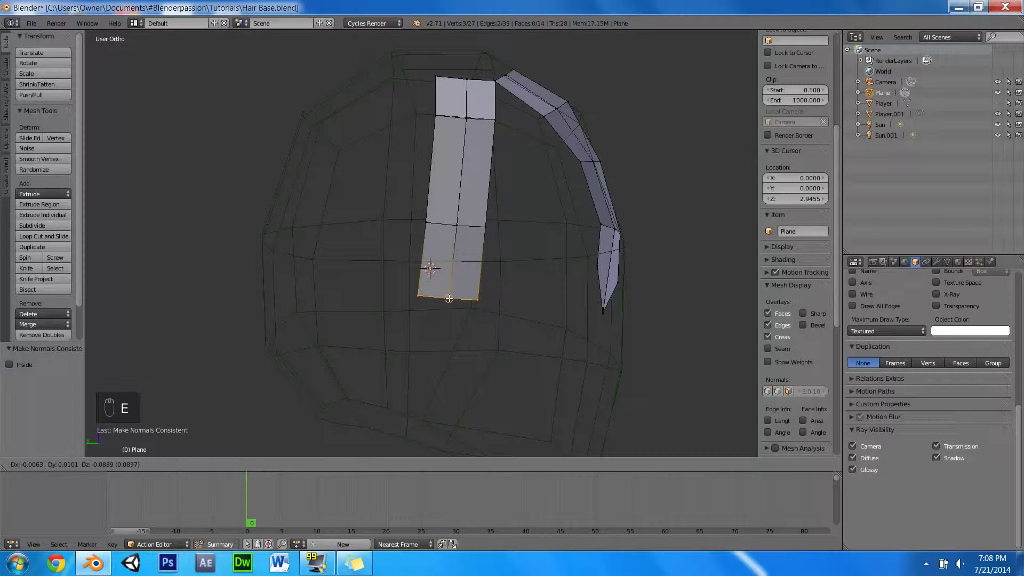
{"action": "left_click", "coordinate": [447, 302]}
{"action": "key", "text": "g"}
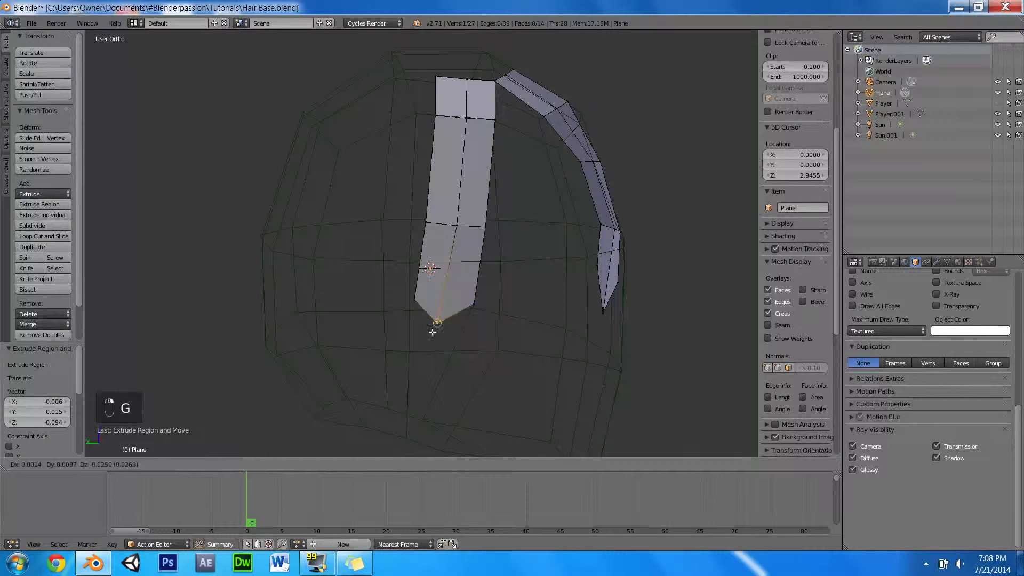
{"action": "left_click", "coordinate": [428, 352]}
{"action": "key", "text": "a"}
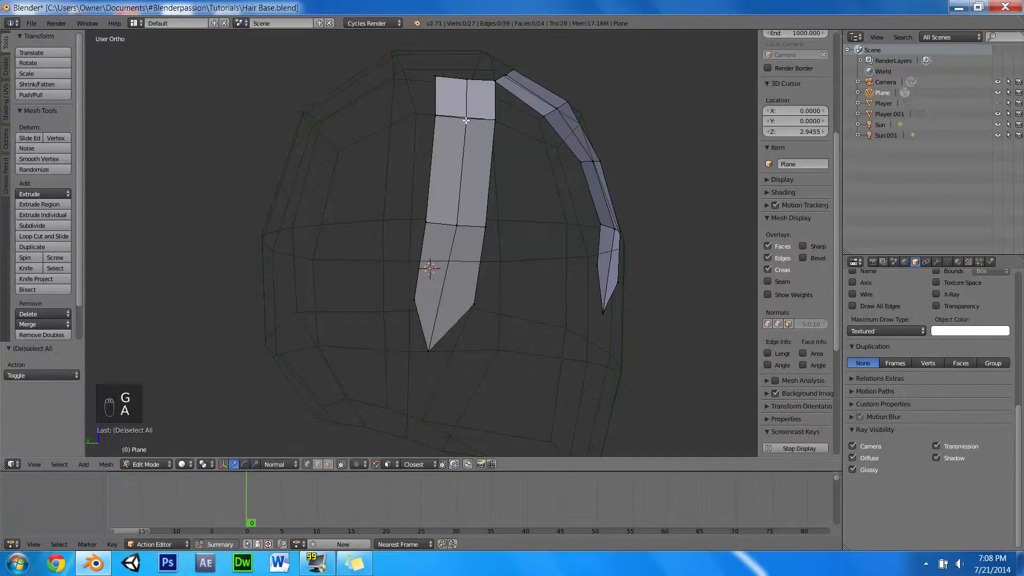
{"action": "key", "text": "l"}
{"action": "mouse_move", "coordinate": [588, 93]}
{"action": "middle_mouse_down"}
{"action": "mouse_move", "coordinate": [561, 107]}
{"action": "mouse_move", "coordinate": [491, 66]}
{"action": "middle_mouse_up"}
Step: Undo an aborted strip duplicate and turn on snapping for placing strips
{"action": "mouse_move", "coordinate": [471, 132]}
{"action": "middle_mouse_down"}
{"action": "mouse_move", "coordinate": [491, 109]}
{"action": "mouse_move", "coordinate": [490, 126]}
{"action": "middle_mouse_up"}
{"action": "key", "text": "shift+d"}
{"action": "right_click", "coordinate": [464, 105]}
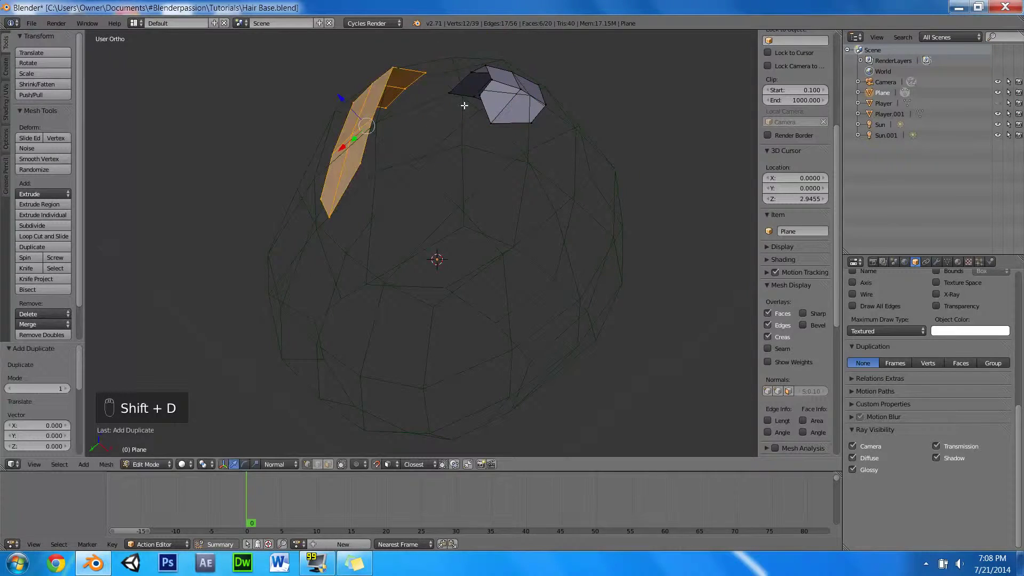
{"action": "key", "text": "ctrl+z"}
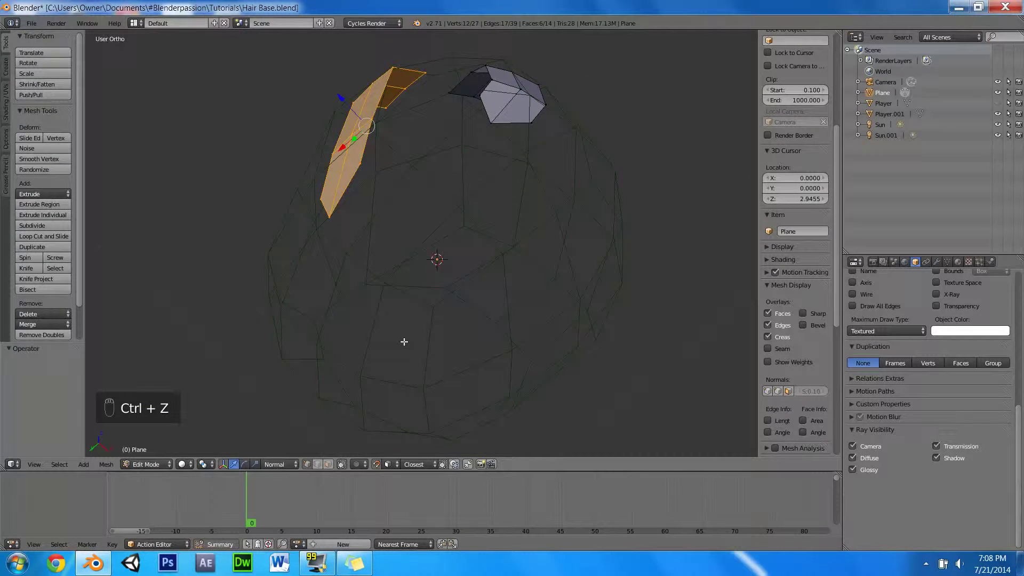
{"action": "key", "text": "shift+Tab"}
{"action": "middle_click_drag", "start_coordinate": [499, 88], "coordinate": [508, 120]}
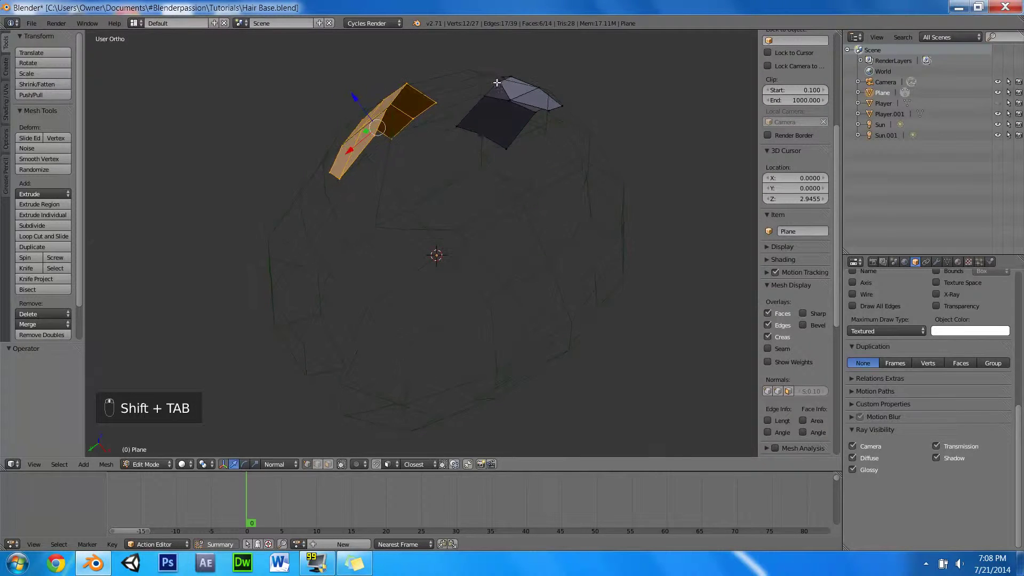
Step: Duplicate the hair strip, then rotate and move the copy beside the others
{"action": "key", "text": "shift+d"}
{"action": "left_click", "coordinate": [514, 158]}
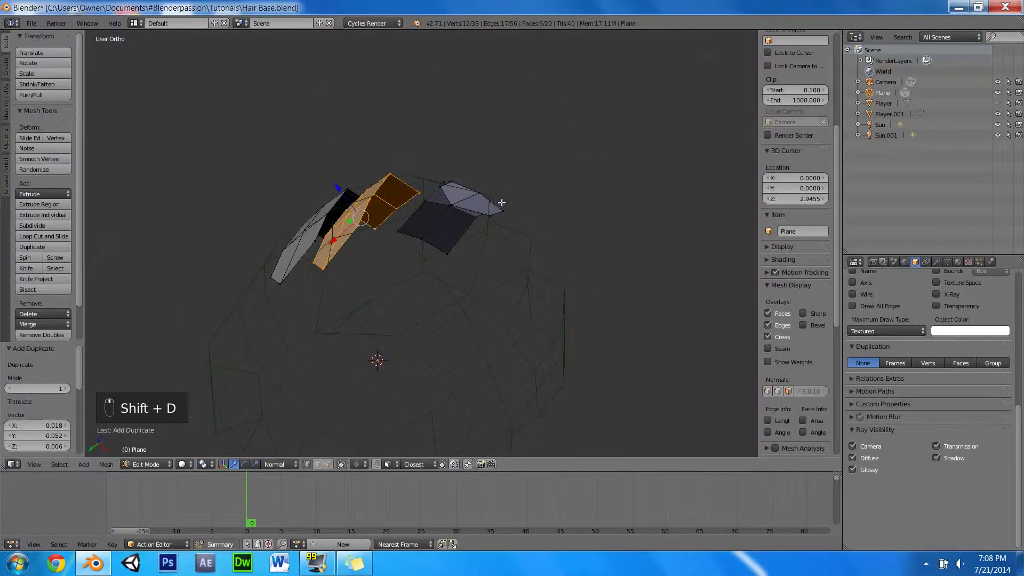
{"action": "middle_click_drag", "start_coordinate": [514, 158], "coordinate": [529, 224]}
{"action": "key", "text": "r"}
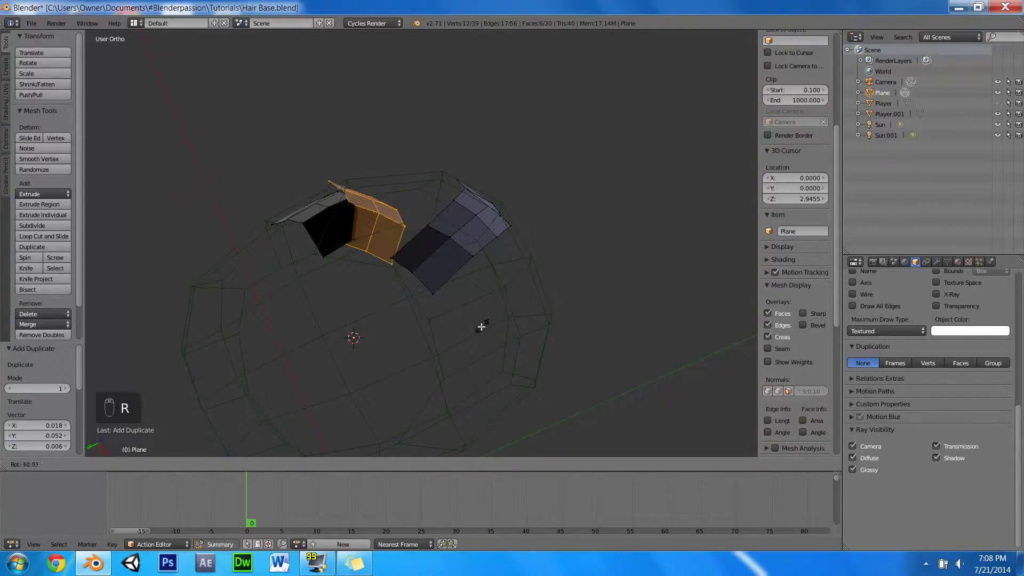
{"action": "left_click", "coordinate": [496, 313]}
{"action": "key", "text": "g"}
{"action": "left_click", "coordinate": [572, 188]}
{"action": "mouse_move", "coordinate": [571, 187]}
{"action": "middle_mouse_down"}
{"action": "mouse_move", "coordinate": [532, 276]}
{"action": "mouse_move", "coordinate": [521, 213]}
{"action": "middle_mouse_up"}
{"action": "key", "text": "r"}
{"action": "left_click", "coordinate": [326, 364]}
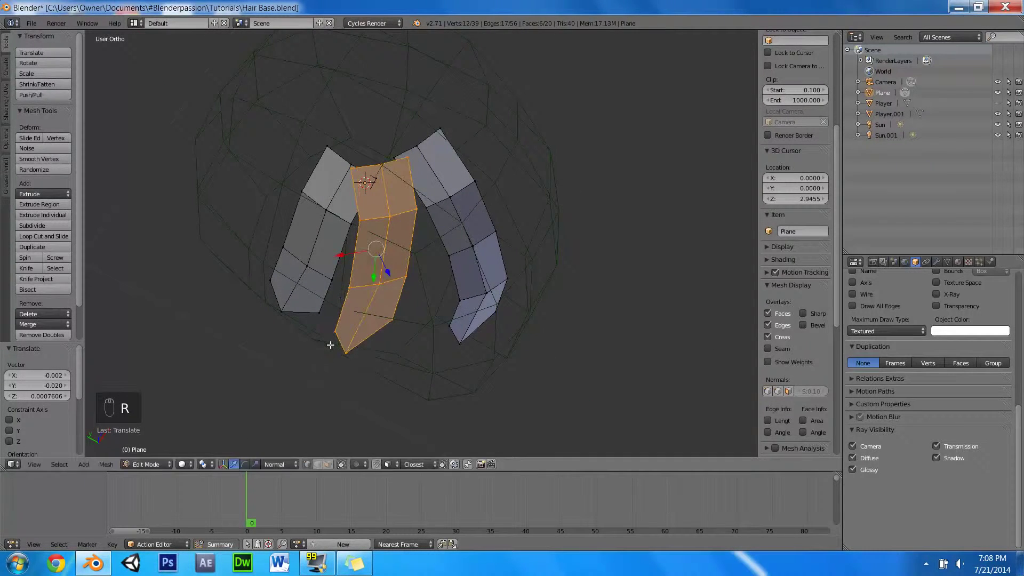
Step: Refine the copied strip's rotation and position, checking from top and front views
{"action": "key", "text": "KP_7"}
{"action": "mouse_move", "coordinate": [592, 157]}
{"action": "middle_mouse_down"}
{"action": "mouse_move", "coordinate": [550, 153]}
{"action": "mouse_move", "coordinate": [526, 137]}
{"action": "middle_mouse_up"}
{"action": "key", "text": "r"}
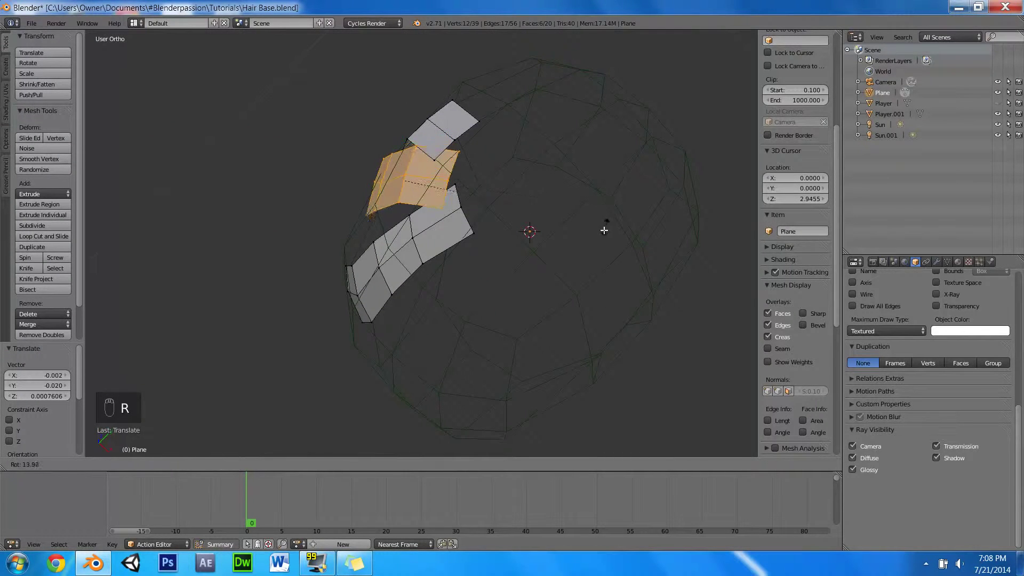
{"action": "left_click", "coordinate": [595, 247]}
{"action": "mouse_move", "coordinate": [640, 103]}
{"action": "middle_mouse_down"}
{"action": "mouse_move", "coordinate": [590, 117]}
{"action": "mouse_move", "coordinate": [600, 97]}
{"action": "mouse_move", "coordinate": [622, 126]}
{"action": "mouse_move", "coordinate": [755, 94]}
{"action": "mouse_move", "coordinate": [128, 31]}
{"action": "middle_mouse_up"}
{"action": "middle_click_drag", "start_coordinate": [551, 108], "coordinate": [581, 78]}
{"action": "key", "text": "r"}
{"action": "key", "text": "r"}
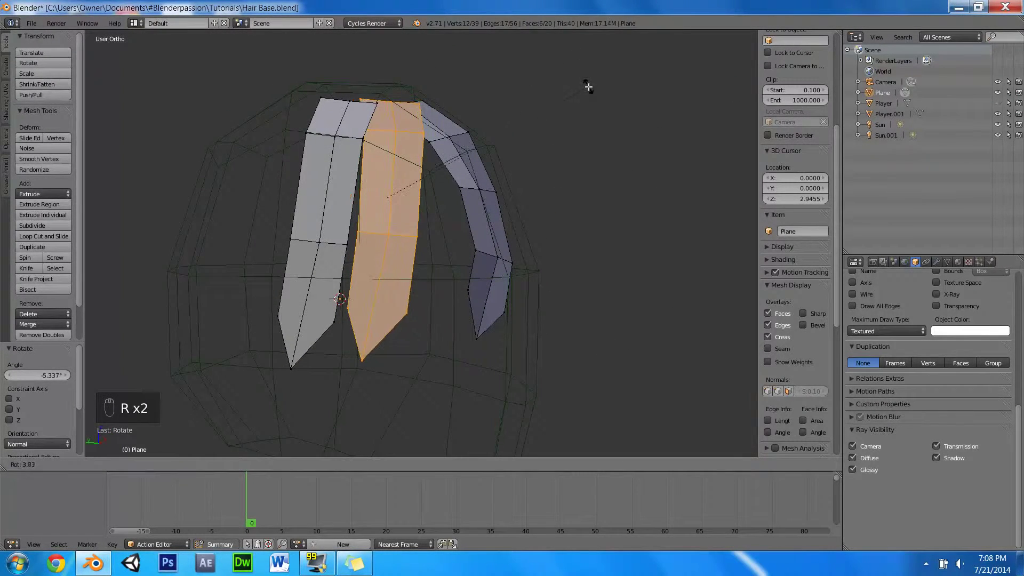
{"action": "key", "text": "g"}
{"action": "left_click", "coordinate": [550, 121]}
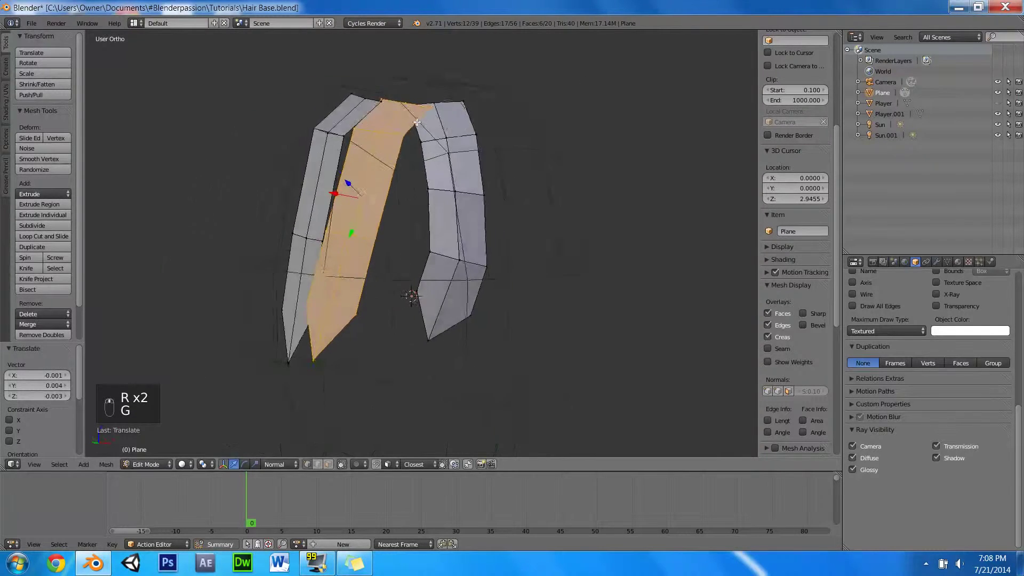
{"action": "mouse_move", "coordinate": [542, 112]}
{"action": "middle_mouse_down"}
{"action": "mouse_move", "coordinate": [499, 114]}
{"action": "mouse_move", "coordinate": [499, 123]}
{"action": "middle_mouse_up"}
Step: Duplicate the strip again, place the copy to the left and rotate it
{"action": "key", "text": "shift+d"}
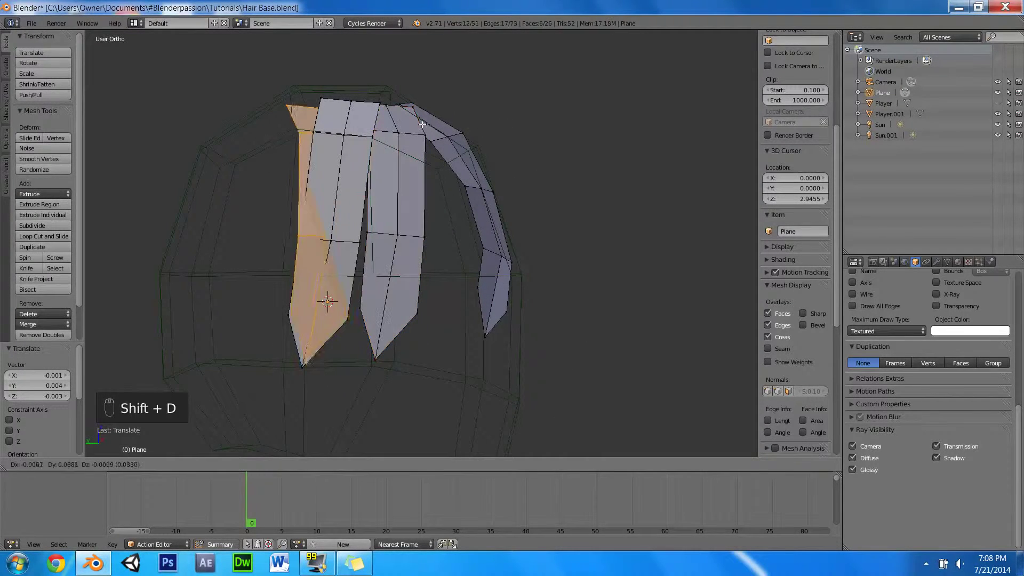
{"action": "left_click", "coordinate": [459, 103]}
{"action": "mouse_move", "coordinate": [459, 104]}
{"action": "middle_mouse_down"}
{"action": "mouse_move", "coordinate": [441, 37]}
{"action": "mouse_move", "coordinate": [418, 45]}
{"action": "mouse_move", "coordinate": [462, 96]}
{"action": "middle_mouse_up"}
{"action": "key", "text": "r"}
{"action": "key", "text": "r"}
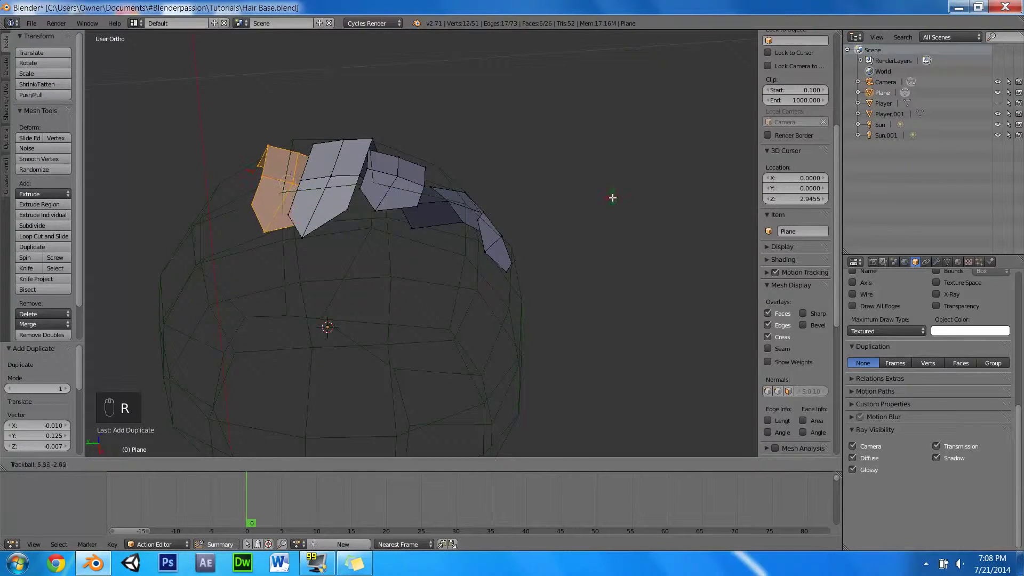
{"action": "left_click", "coordinate": [610, 198]}
{"action": "middle_click_drag", "start_coordinate": [577, 151], "coordinate": [585, 152]}
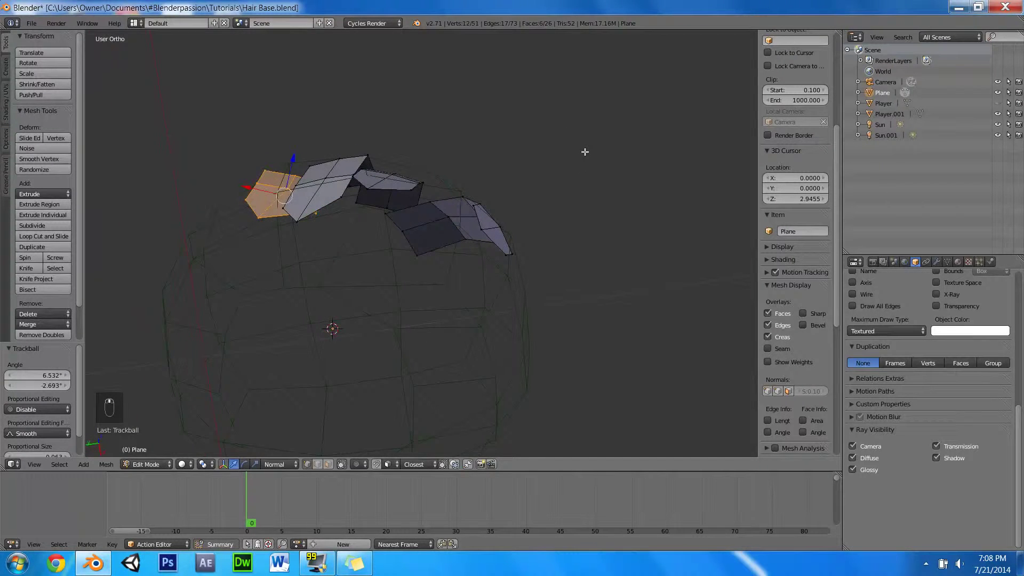
Step: Rotate and nudge the new strip until it aligns with its neighbours
{"action": "key", "text": "r"}
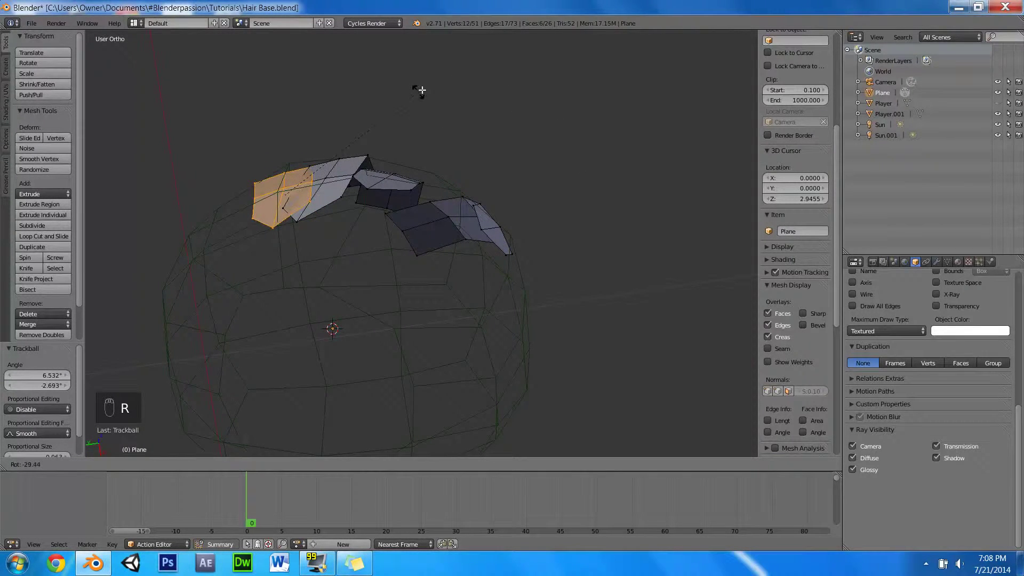
{"action": "left_click", "coordinate": [423, 89]}
{"action": "mouse_move", "coordinate": [444, 103]}
{"action": "middle_mouse_down"}
{"action": "mouse_move", "coordinate": [448, 204]}
{"action": "mouse_move", "coordinate": [569, 129]}
{"action": "middle_mouse_up"}
{"action": "key", "text": "r"}
{"action": "left_click", "coordinate": [575, 176]}
{"action": "key", "text": "g"}
{"action": "left_click", "coordinate": [473, 126]}
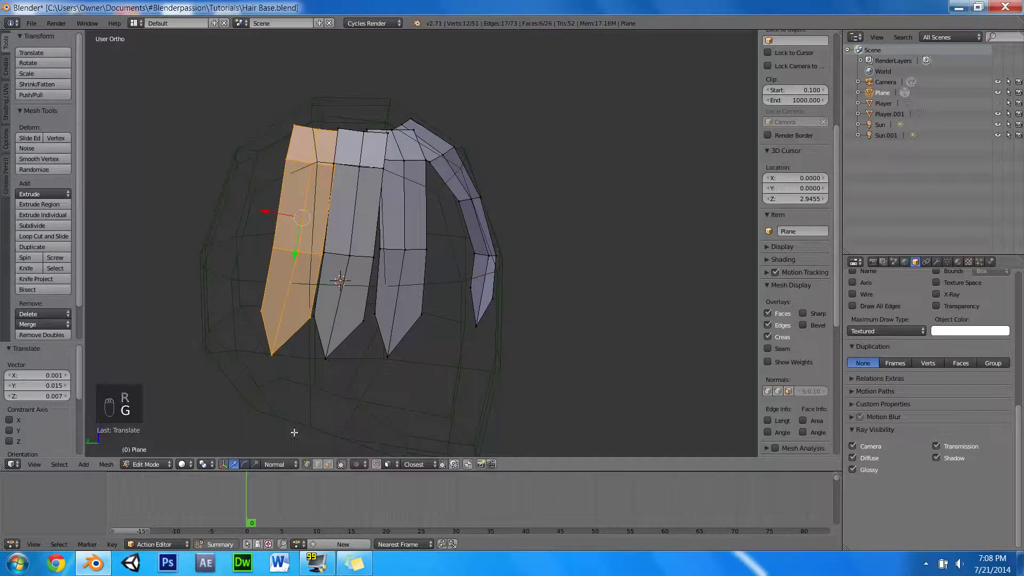
Step: Delete the third strand's lower vertices and move its bottom corner vertex into a tip
{"action": "right_click", "coordinate": [385, 338]}
{"action": "key", "text": "x"}
{"action": "left_click", "coordinate": [384, 337]}
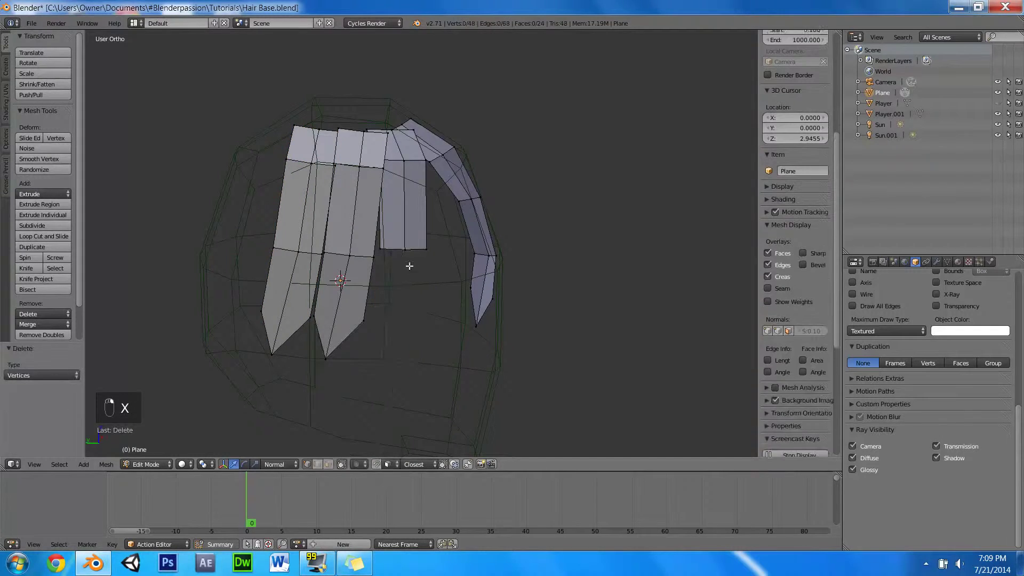
{"action": "right_click", "coordinate": [405, 250]}
{"action": "key", "text": "g"}
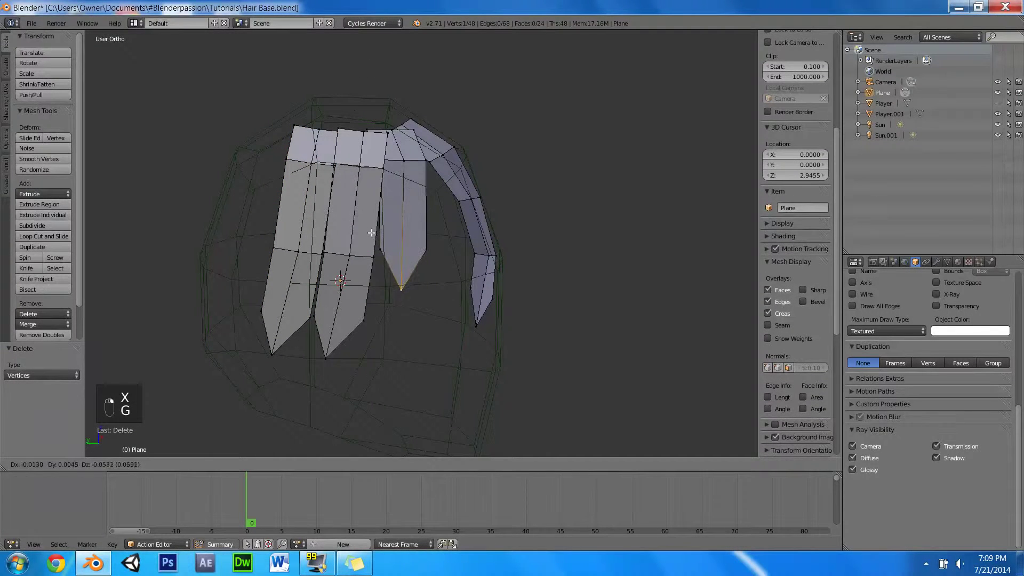
{"action": "left_click", "coordinate": [366, 254]}
Step: Add a loop cut across the strand's middle and deselect everything
{"action": "key", "text": "ctrl+r"}
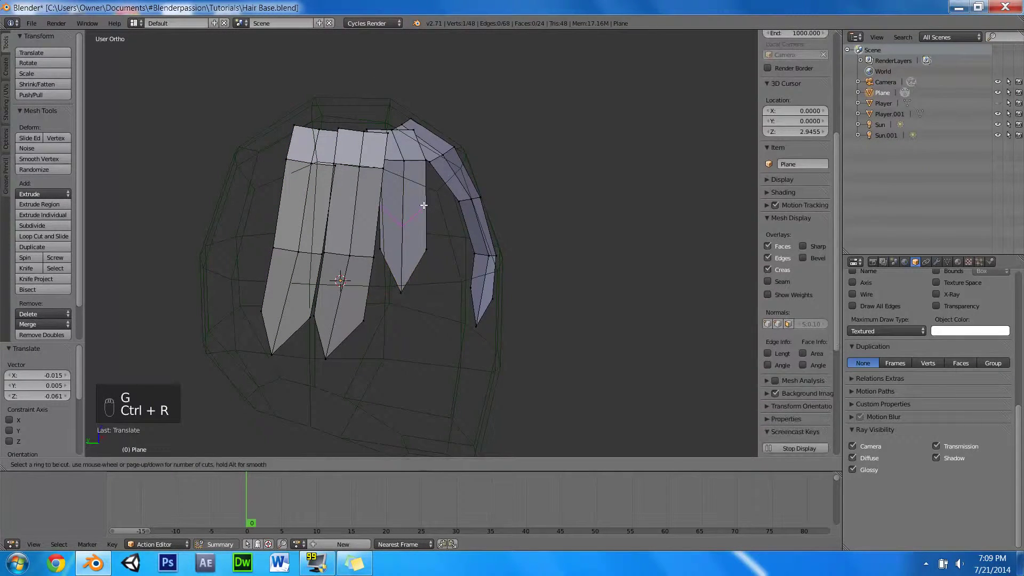
{"action": "left_click", "coordinate": [421, 197]}
{"action": "left_click", "coordinate": [447, 243]}
{"action": "key", "text": "a"}
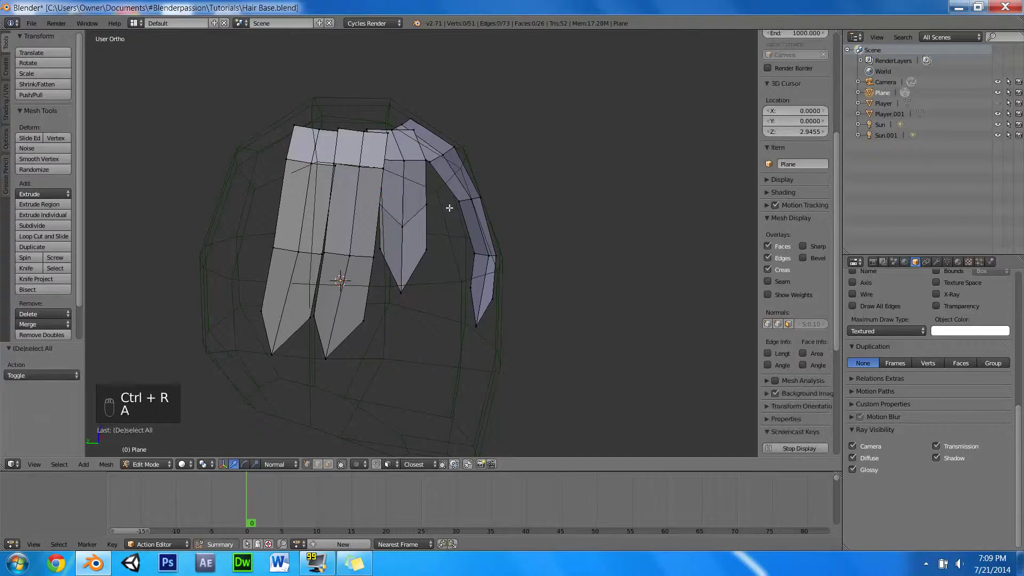
{"action": "scroll", "coordinate": [451, 206], "scroll_direction": "up", "scroll_amount": 1}
{"action": "scroll", "coordinate": [508, 237], "scroll_direction": "up", "scroll_amount": 1}
{"action": "scroll", "coordinate": [441, 199], "scroll_direction": "up", "scroll_amount": 1}
{"action": "mouse_move", "coordinate": [487, 170]}
{"action": "middle_mouse_down"}
{"action": "mouse_move", "coordinate": [522, 275]}
{"action": "mouse_move", "coordinate": [442, 258]}
{"action": "mouse_move", "coordinate": [384, 284]}
{"action": "mouse_move", "coordinate": [412, 282]}
{"action": "middle_mouse_up"}
Step: In Edge mode, extrude two new faces from the upper strand's top edges
{"action": "key", "text": "ctrl+Tab"}
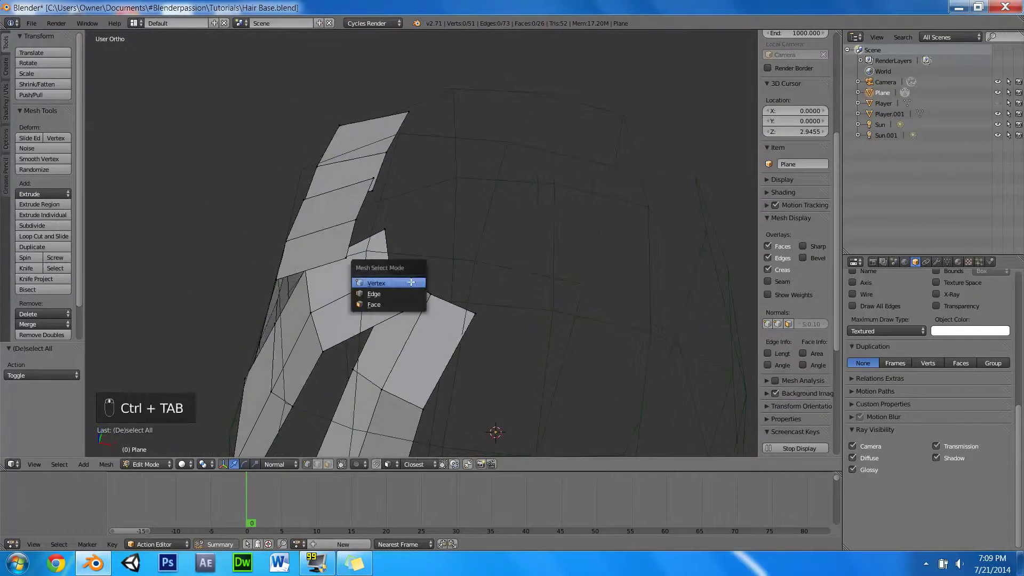
{"action": "right_click", "coordinate": [394, 136], "text": "alt"}
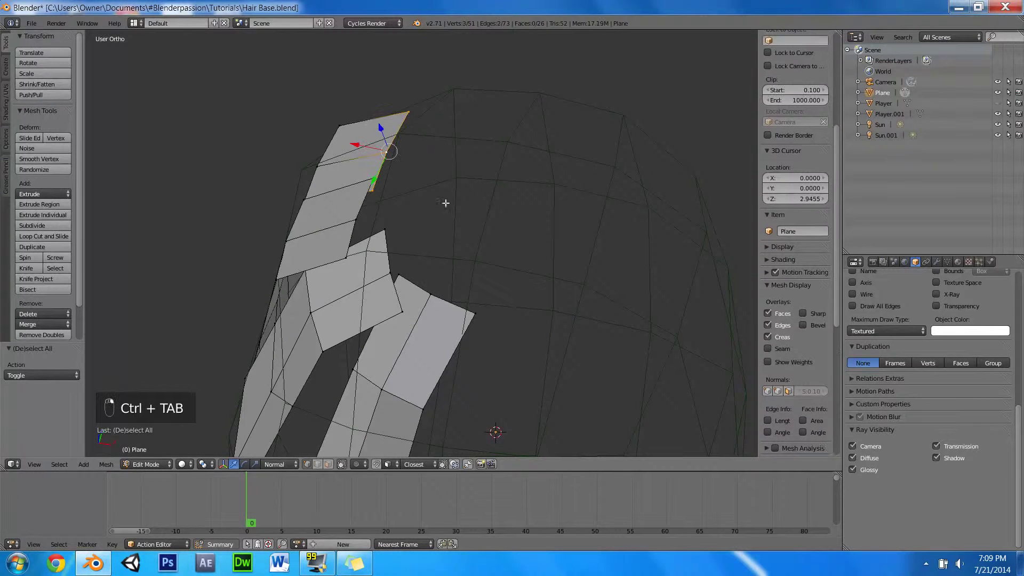
{"action": "key", "text": "shift+Tab"}
{"action": "key", "text": "e"}
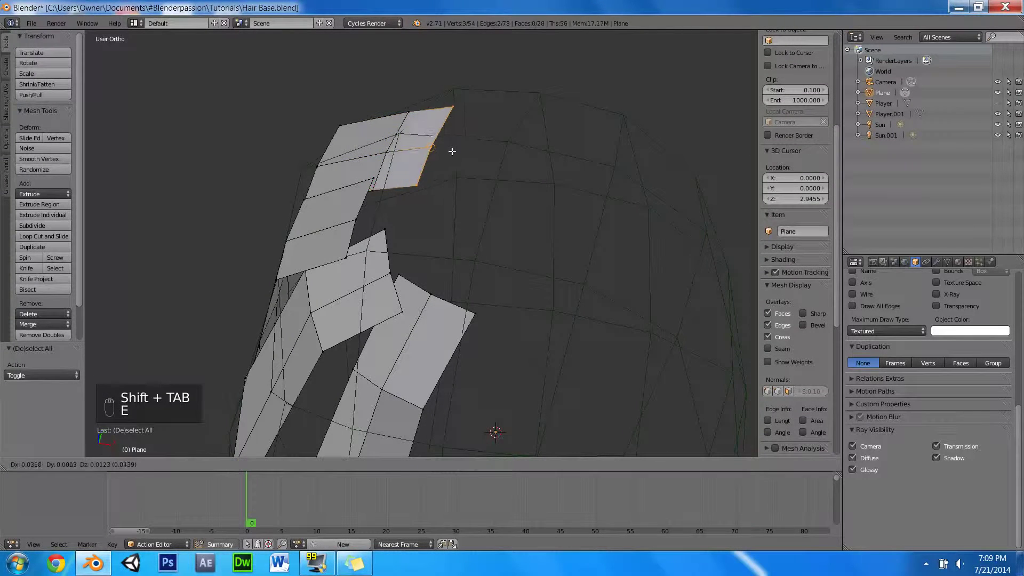
{"action": "left_click", "coordinate": [484, 163]}
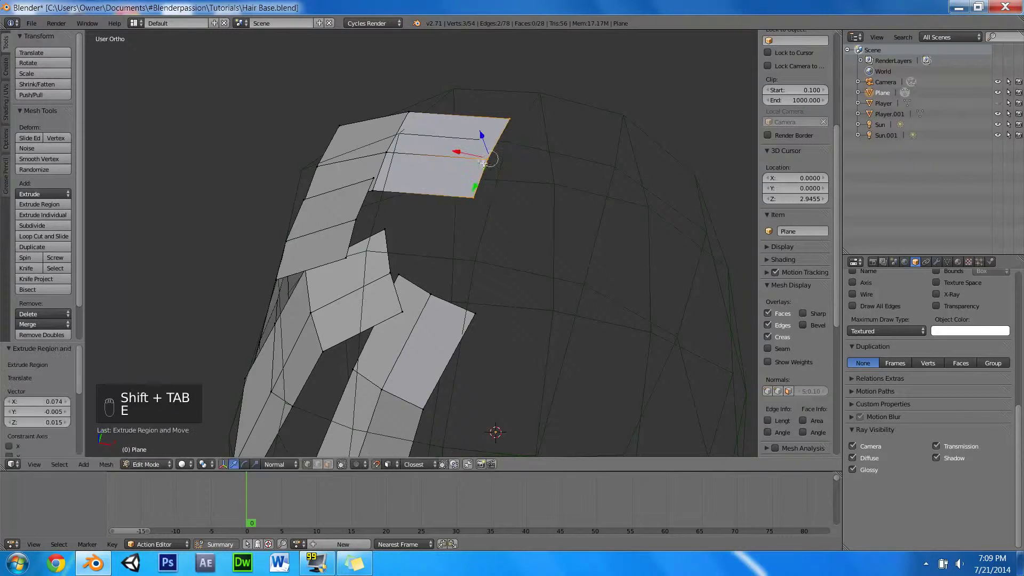
{"action": "right_click", "coordinate": [365, 202], "text": "alt"}
{"action": "key", "text": "e"}
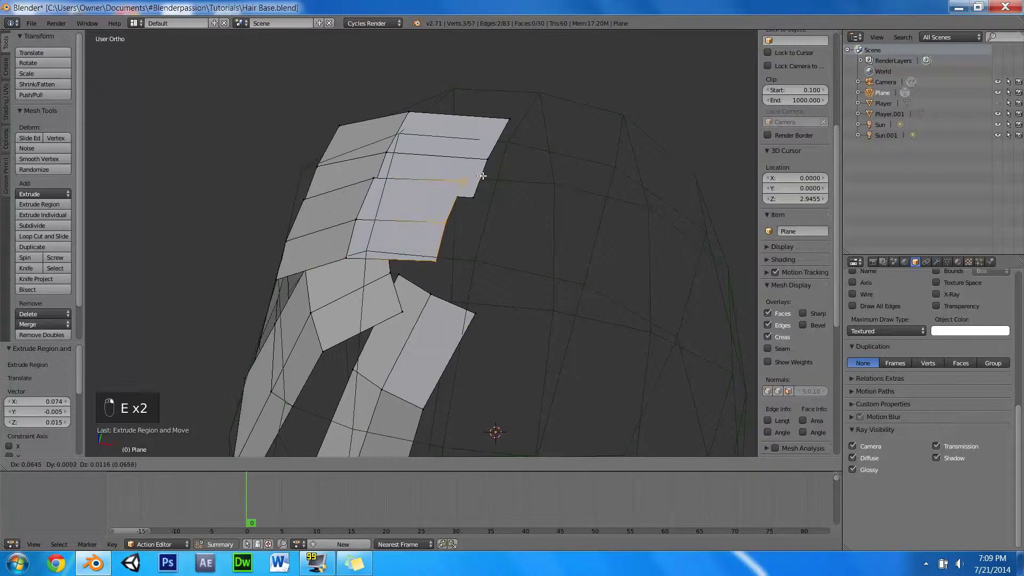
{"action": "left_click", "coordinate": [487, 176]}
Step: Extrude one more face from another edge, undo an extra extrusion, and deselect all
{"action": "right_click", "coordinate": [390, 265], "text": "alt"}
{"action": "key", "text": "e"}
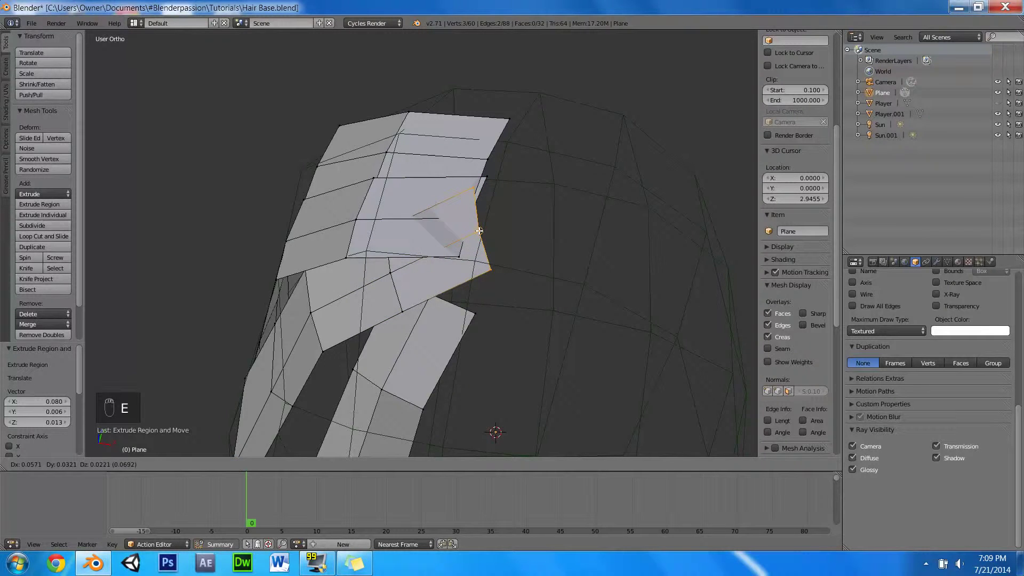
{"action": "left_click", "coordinate": [478, 231]}
{"action": "middle_click_drag", "start_coordinate": [515, 208], "coordinate": [471, 165]}
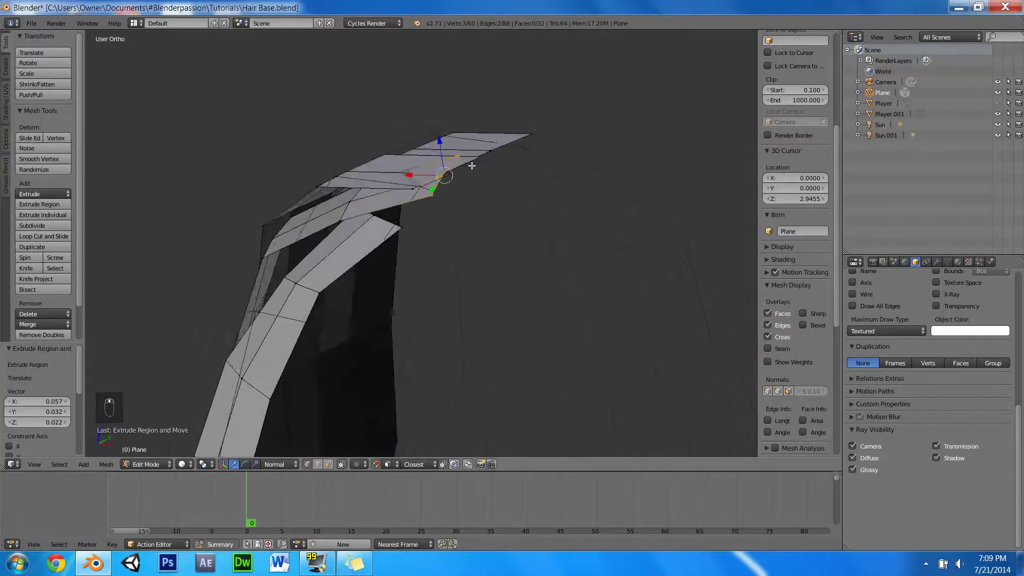
{"action": "scroll", "coordinate": [448, 200], "scroll_direction": "up", "scroll_amount": 3}
{"action": "scroll", "coordinate": [449, 232], "scroll_direction": "up", "scroll_amount": 2}
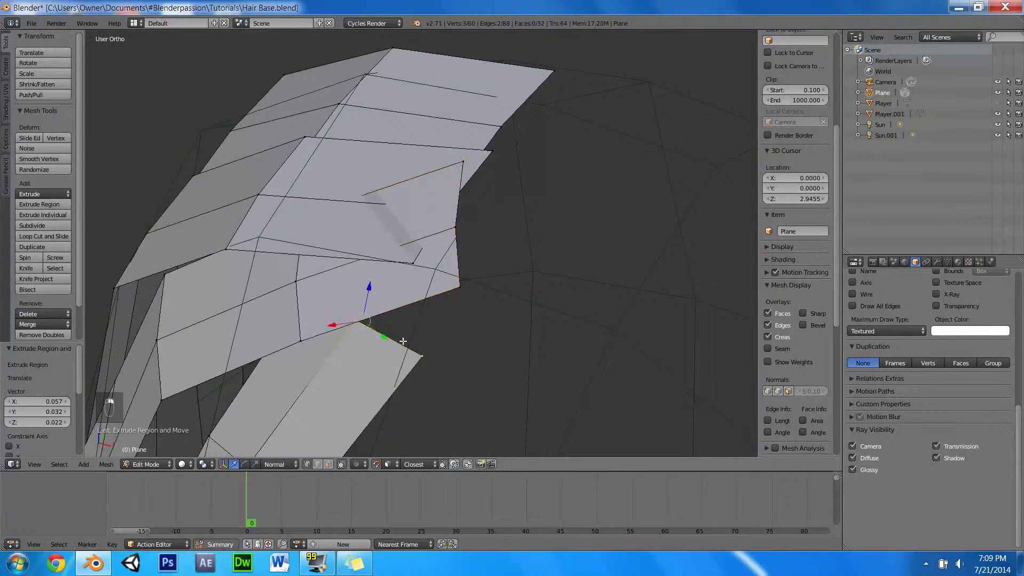
{"action": "key", "text": "e"}
{"action": "right_click", "coordinate": [466, 225]}
{"action": "key", "text": "ctrl+z"}
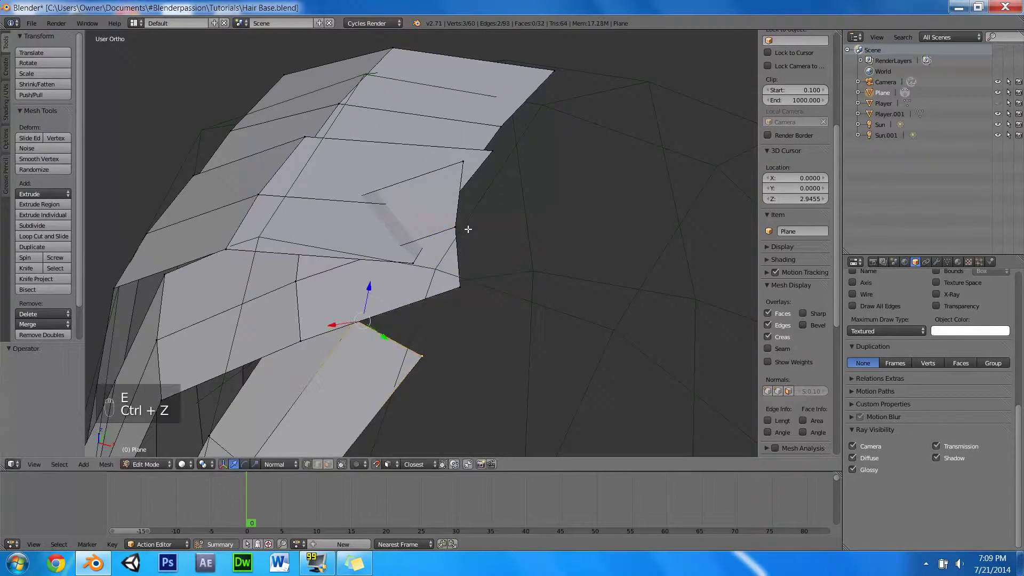
{"action": "scroll", "coordinate": [462, 235], "scroll_direction": "down", "scroll_amount": 3}
{"action": "scroll", "coordinate": [462, 235], "scroll_direction": "down", "scroll_amount": 3}
{"action": "middle_click_drag", "start_coordinate": [576, 219], "coordinate": [546, 90]}
{"action": "key", "text": "a"}
Step: Turn snapping off and fatten the centre loops of the first two strands with Alt+S
{"action": "right_click", "coordinate": [357, 216], "text": "alt"}
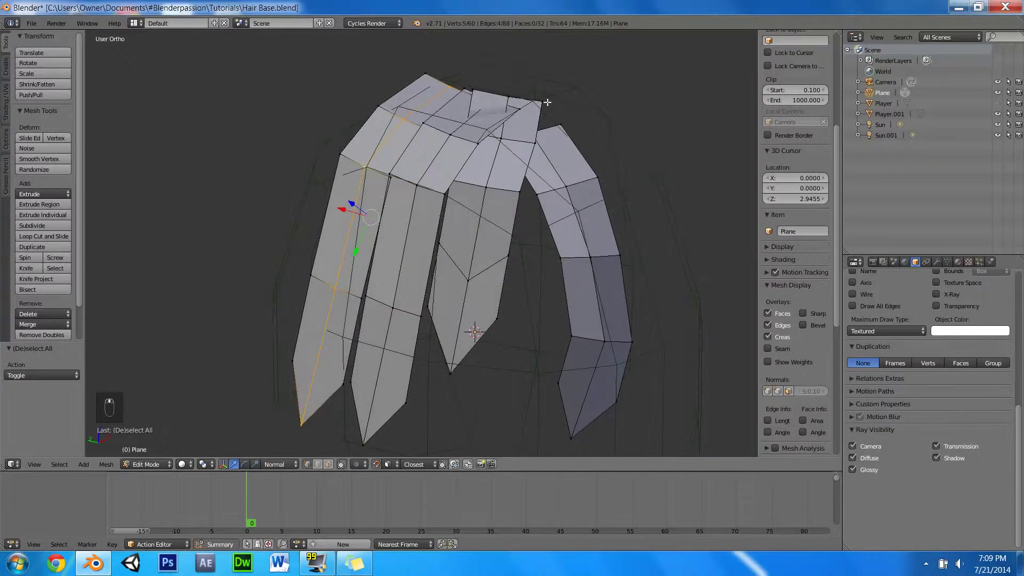
{"action": "key", "text": "shift+Tab"}
{"action": "key", "text": "alt+s"}
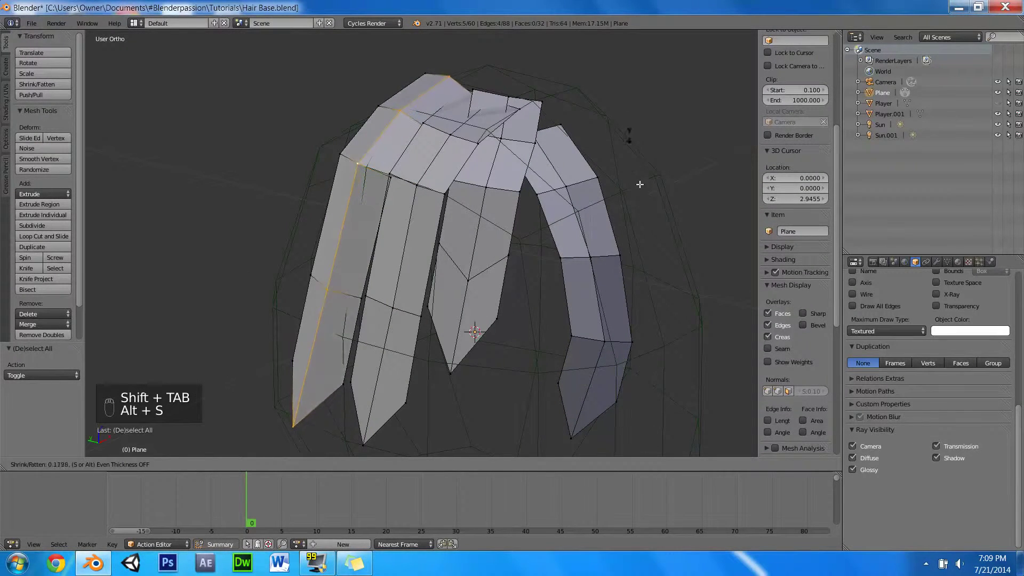
{"action": "left_click", "coordinate": [561, 369]}
{"action": "right_click", "coordinate": [407, 207], "text": "alt"}
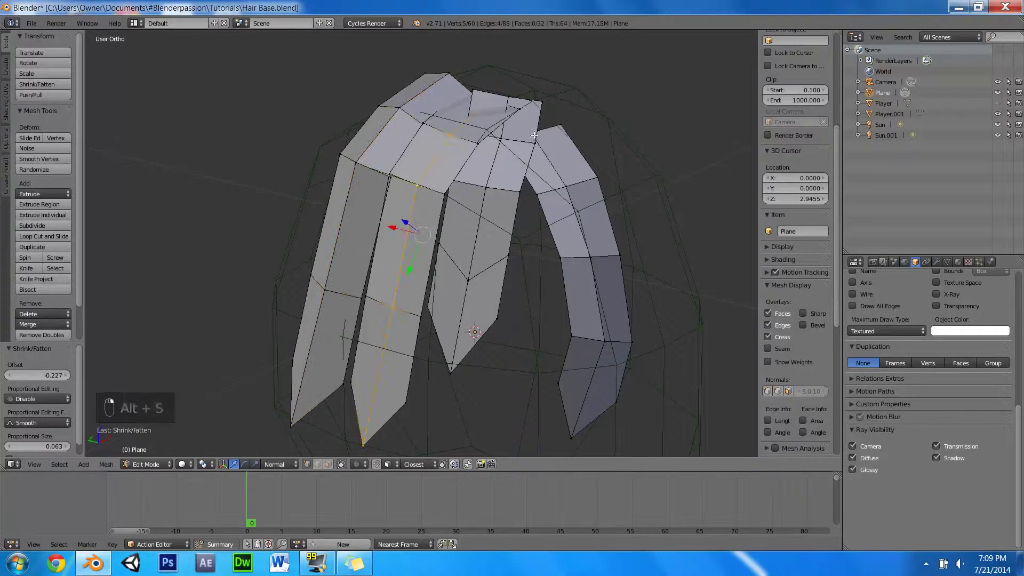
{"action": "key", "text": "alt+s"}
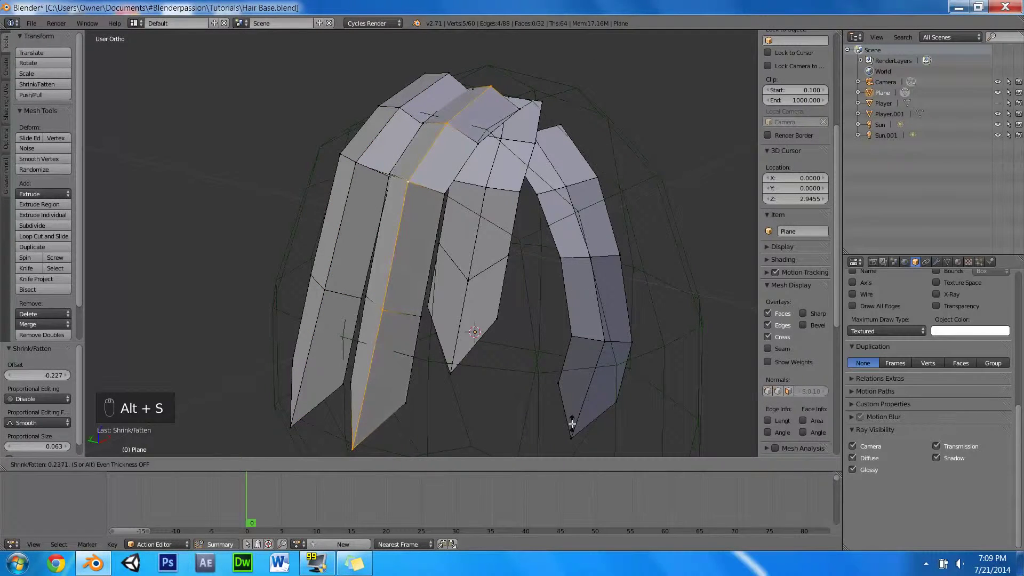
{"action": "left_click", "coordinate": [558, 352]}
Step: Fatten the centre loops of the middle and right strands with Alt+S
{"action": "right_click", "coordinate": [480, 232], "text": "alt"}
{"action": "key", "text": "alt+s"}
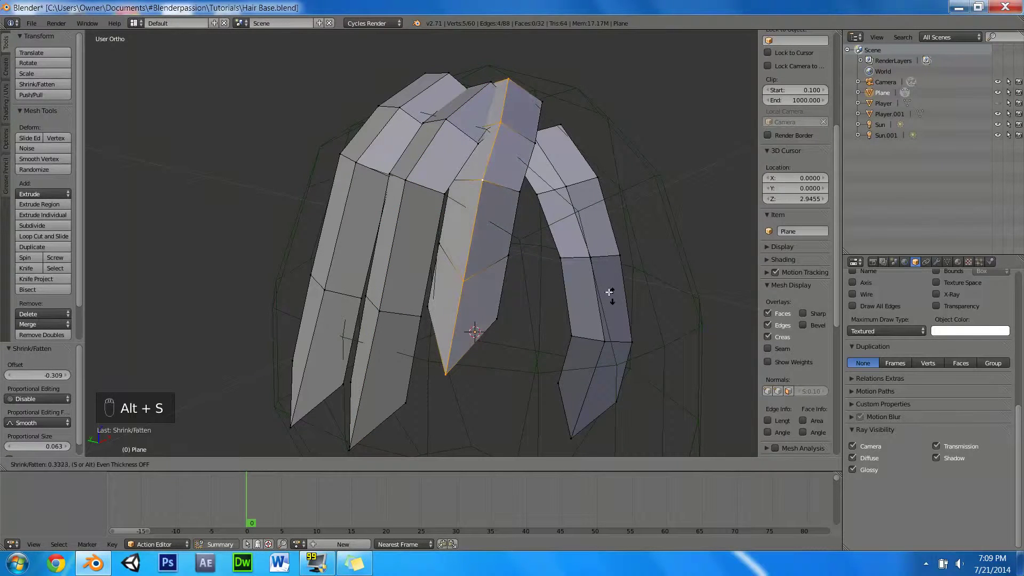
{"action": "left_click", "coordinate": [589, 242]}
{"action": "right_click", "coordinate": [571, 204], "text": "alt"}
{"action": "key", "text": "alt+s"}
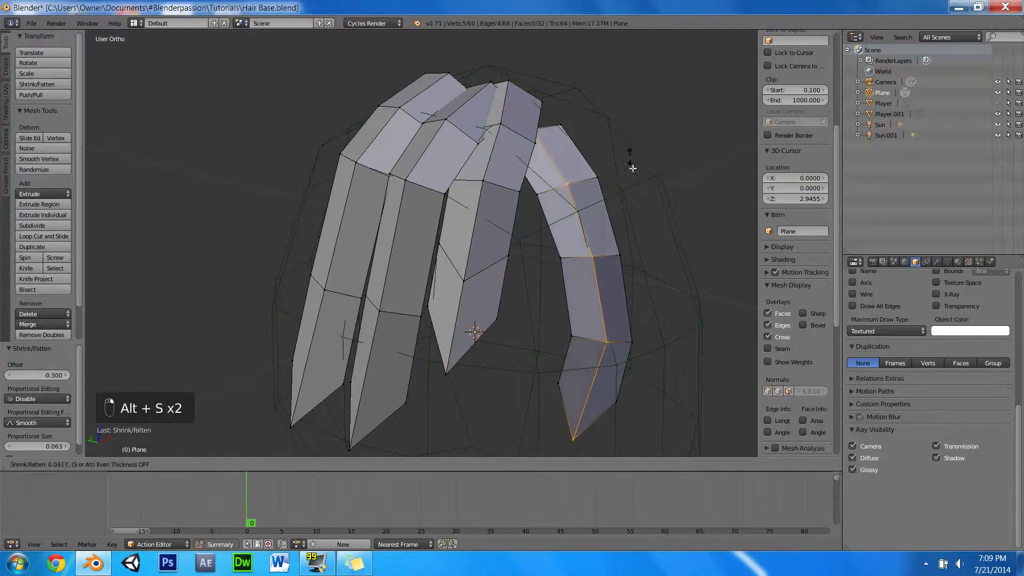
{"action": "left_click", "coordinate": [656, 298]}
{"action": "middle_click_drag", "start_coordinate": [648, 247], "coordinate": [552, 201]}
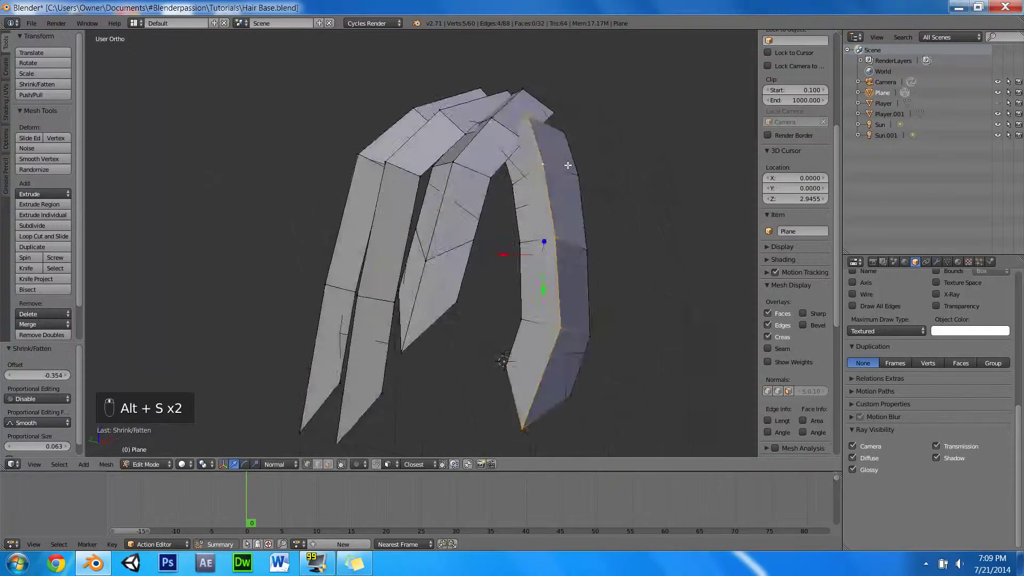
{"action": "scroll", "coordinate": [552, 192], "scroll_direction": "down", "scroll_amount": 3}
Step: Select a strand-top edge, then rotate and move it toward the neighbouring strand
{"action": "key", "text": "a"}
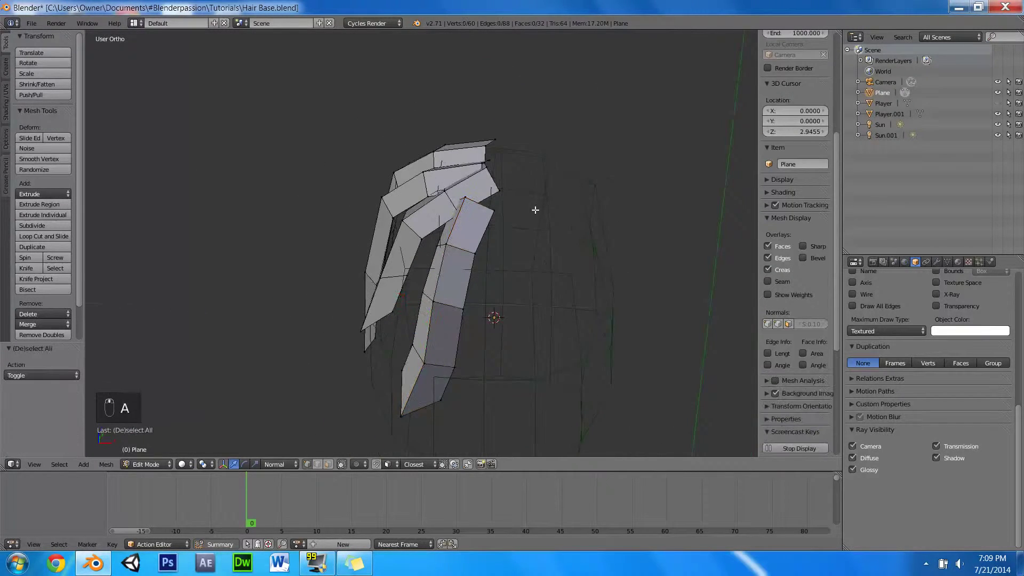
{"action": "scroll", "coordinate": [528, 241], "scroll_direction": "up", "scroll_amount": 4}
{"action": "scroll", "coordinate": [500, 325], "scroll_direction": "up", "scroll_amount": 3}
{"action": "scroll", "coordinate": [500, 325], "scroll_direction": "down", "scroll_amount": 2}
{"action": "right_click", "coordinate": [501, 312]}
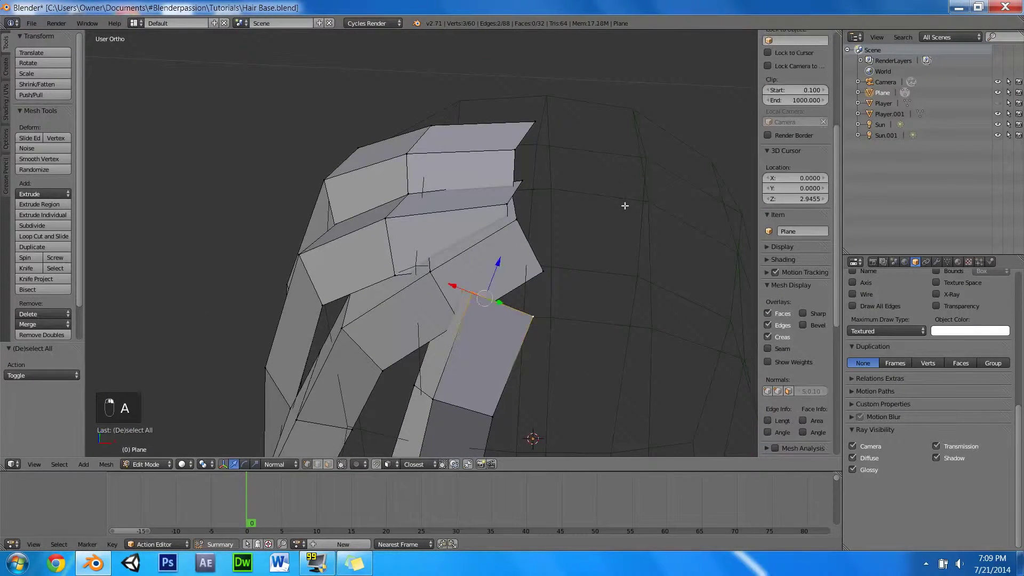
{"action": "key", "text": "r"}
{"action": "key", "text": "Escape"}
{"action": "middle_click_drag", "start_coordinate": [608, 171], "coordinate": [629, 201]}
{"action": "key", "text": "r"}
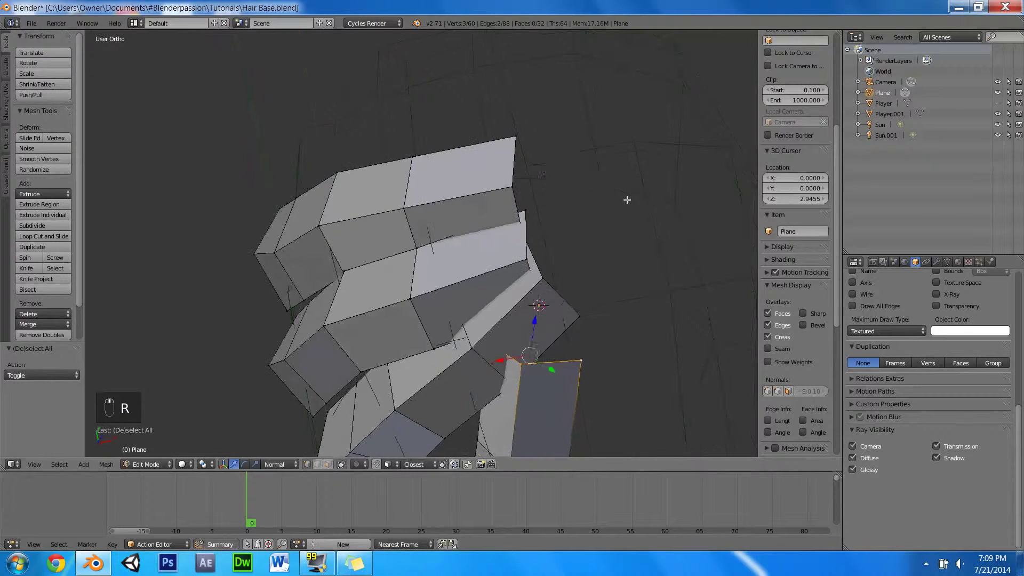
{"action": "left_click", "coordinate": [491, 176]}
{"action": "key", "text": "g"}
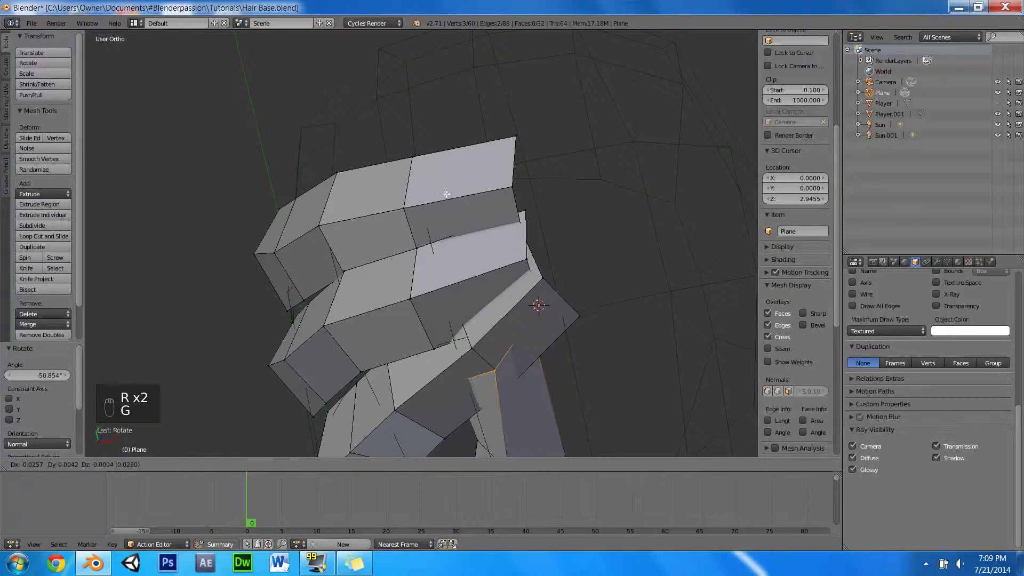
{"action": "left_click", "coordinate": [454, 192]}
Step: Extrude two rows of faces from that edge into the gap
{"action": "mouse_move", "coordinate": [454, 192]}
{"action": "middle_mouse_down"}
{"action": "mouse_move", "coordinate": [555, 234]}
{"action": "mouse_move", "coordinate": [561, 192]}
{"action": "mouse_move", "coordinate": [544, 171]}
{"action": "mouse_move", "coordinate": [492, 167]}
{"action": "middle_mouse_up"}
{"action": "key", "text": "e"}
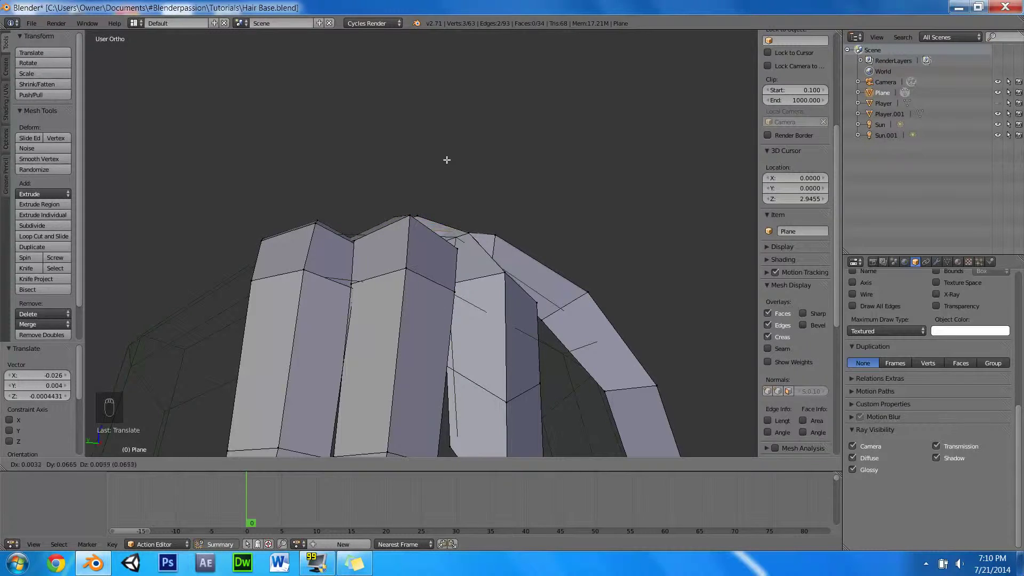
{"action": "left_click", "coordinate": [446, 158]}
{"action": "key", "text": "e"}
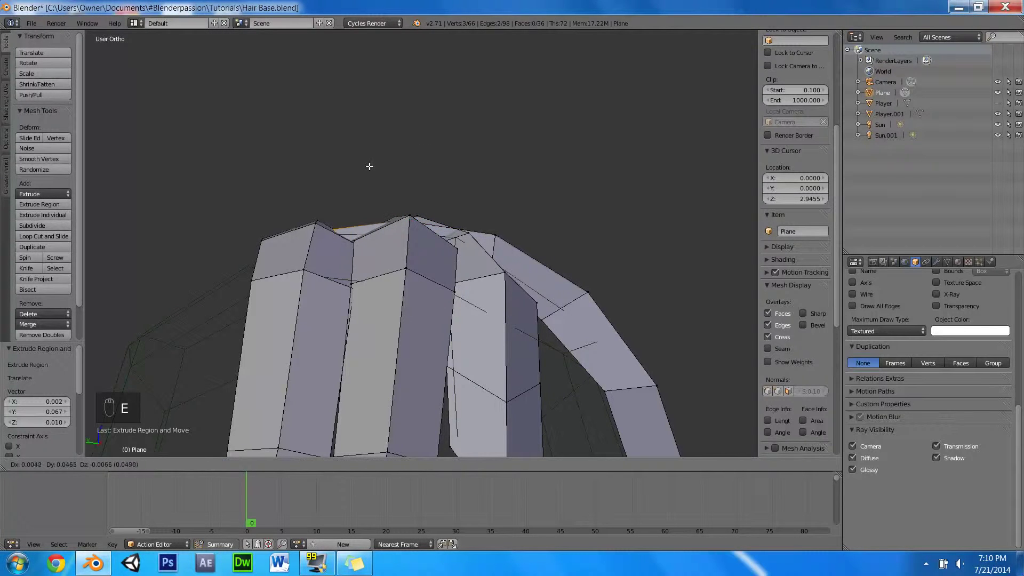
{"action": "left_click", "coordinate": [358, 167]}
Step: Extrude a face from another strand top, then rotate and move its new edge into the gap
{"action": "mouse_move", "coordinate": [375, 252]}
{"action": "middle_mouse_down"}
{"action": "mouse_move", "coordinate": [250, 258]}
{"action": "mouse_move", "coordinate": [456, 205]}
{"action": "mouse_move", "coordinate": [420, 284]}
{"action": "mouse_move", "coordinate": [389, 224]}
{"action": "mouse_move", "coordinate": [479, 249]}
{"action": "mouse_move", "coordinate": [411, 315]}
{"action": "mouse_move", "coordinate": [491, 315]}
{"action": "middle_mouse_up"}
{"action": "key", "text": "e"}
{"action": "left_click", "coordinate": [492, 282]}
{"action": "key", "text": "r"}
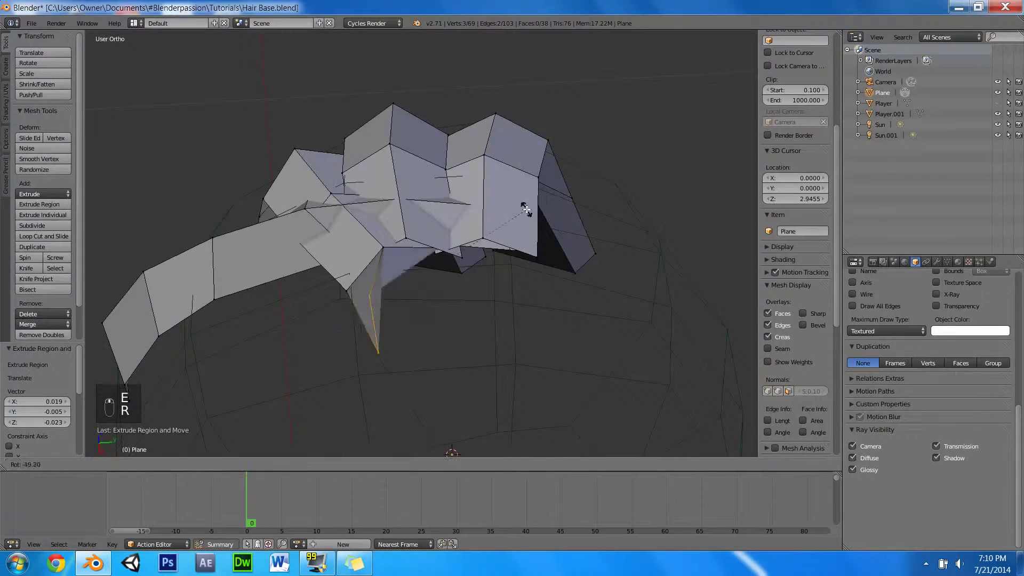
{"action": "left_click", "coordinate": [525, 209]}
{"action": "key", "text": "g"}
{"action": "left_click", "coordinate": [559, 260]}
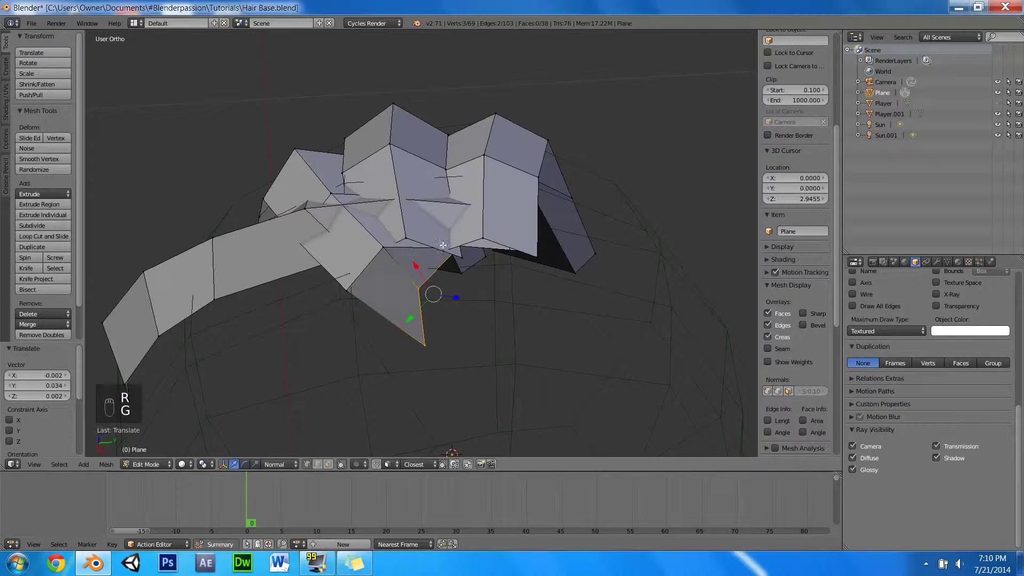
Step: Extrude another face toward the neighbouring strand and begin repositioning its edge
{"action": "key", "text": "e"}
{"action": "left_click", "coordinate": [444, 294]}
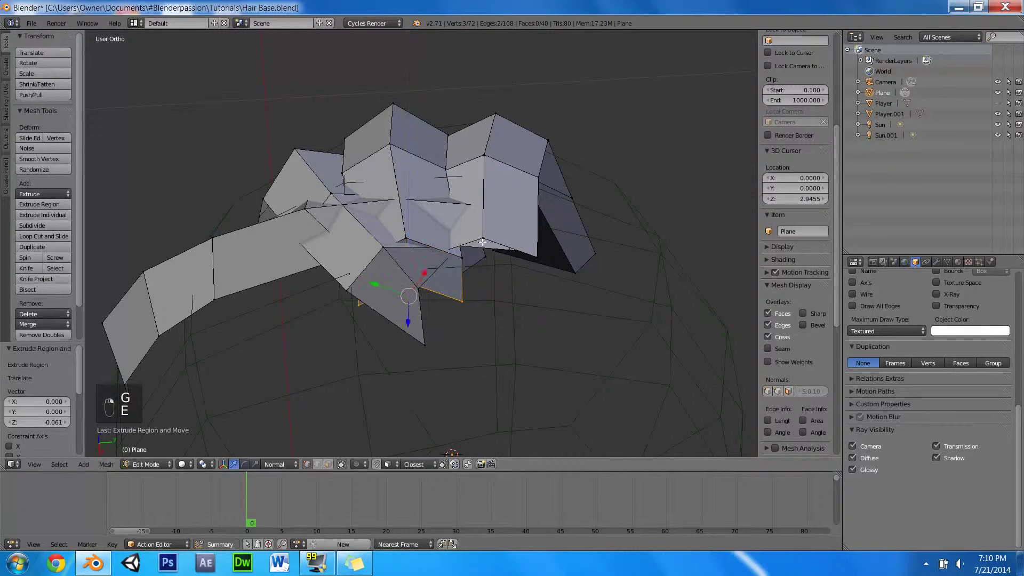
{"action": "middle_click_drag", "start_coordinate": [419, 258], "coordinate": [219, 295]}
{"action": "key", "text": "g"}
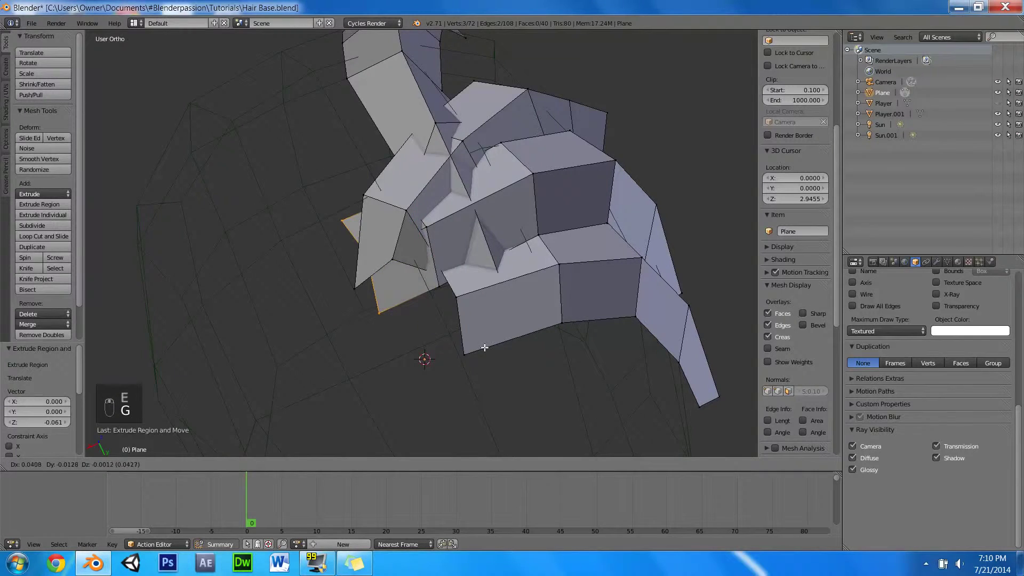
Step: Extrude a face from the moved edge, rotate it onto the tall strand's top edge, then unhide all geometry
{"action": "left_click", "coordinate": [484, 348]}
{"action": "middle_click_drag", "start_coordinate": [482, 295], "coordinate": [588, 247]}
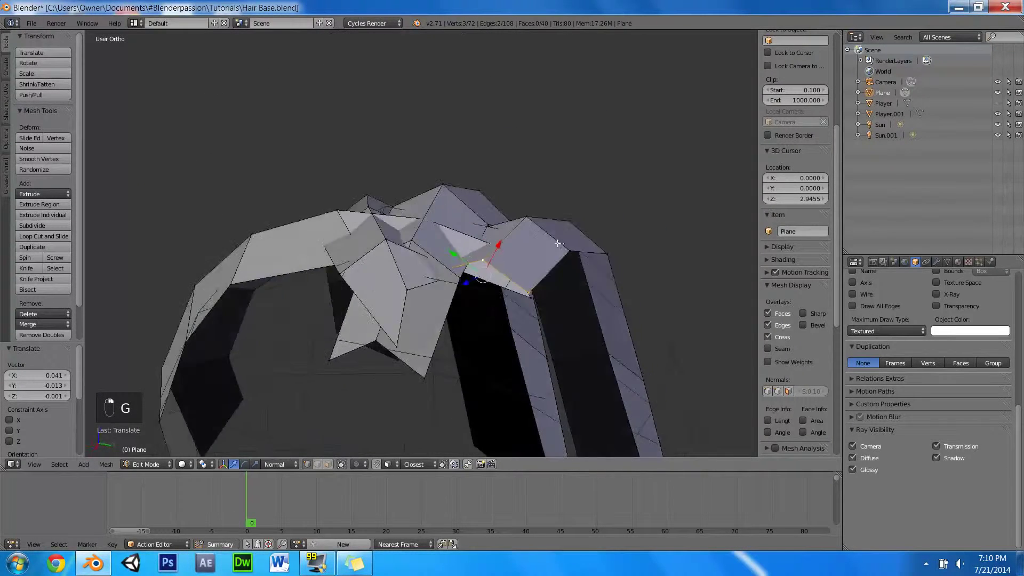
{"action": "key", "text": "e"}
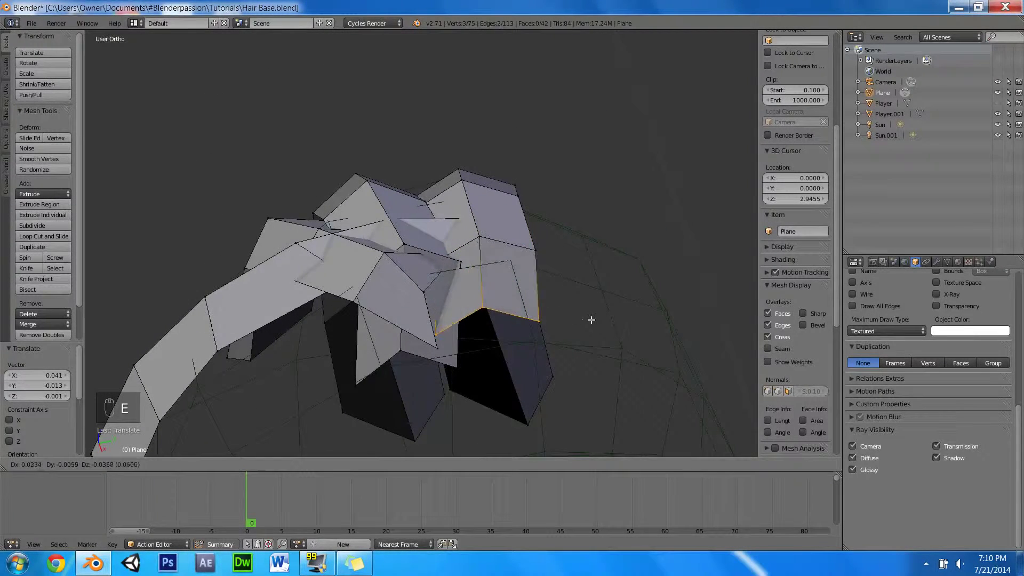
{"action": "left_click", "coordinate": [593, 317]}
{"action": "mouse_move", "coordinate": [629, 312]}
{"action": "middle_mouse_down"}
{"action": "mouse_move", "coordinate": [541, 221]}
{"action": "mouse_move", "coordinate": [684, 51]}
{"action": "mouse_move", "coordinate": [572, 217]}
{"action": "mouse_move", "coordinate": [512, 178]}
{"action": "mouse_move", "coordinate": [506, 262]}
{"action": "mouse_move", "coordinate": [538, 263]}
{"action": "middle_mouse_up"}
{"action": "key", "text": "r"}
{"action": "left_click", "coordinate": [551, 220]}
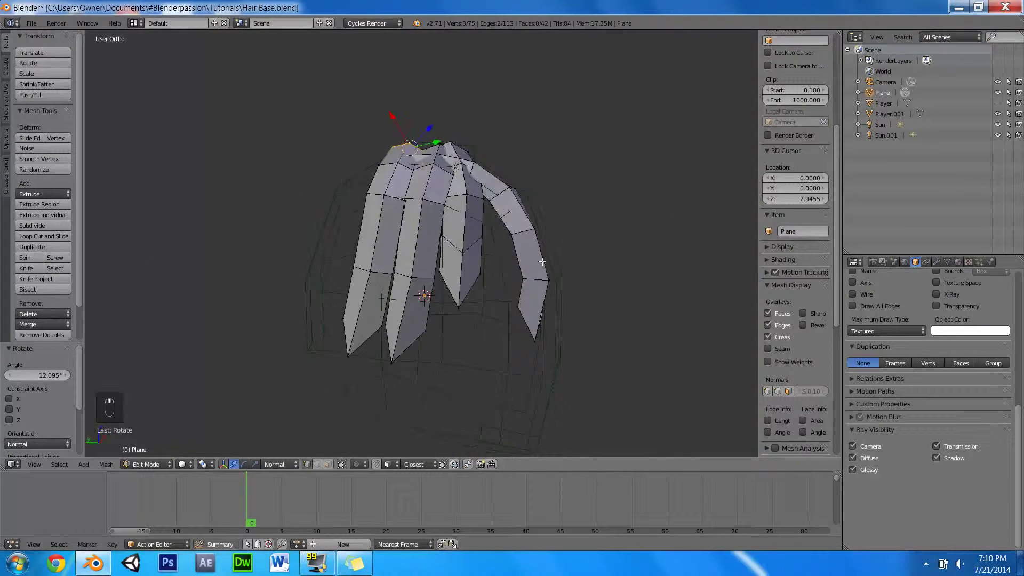
{"action": "key", "text": "alt+h"}
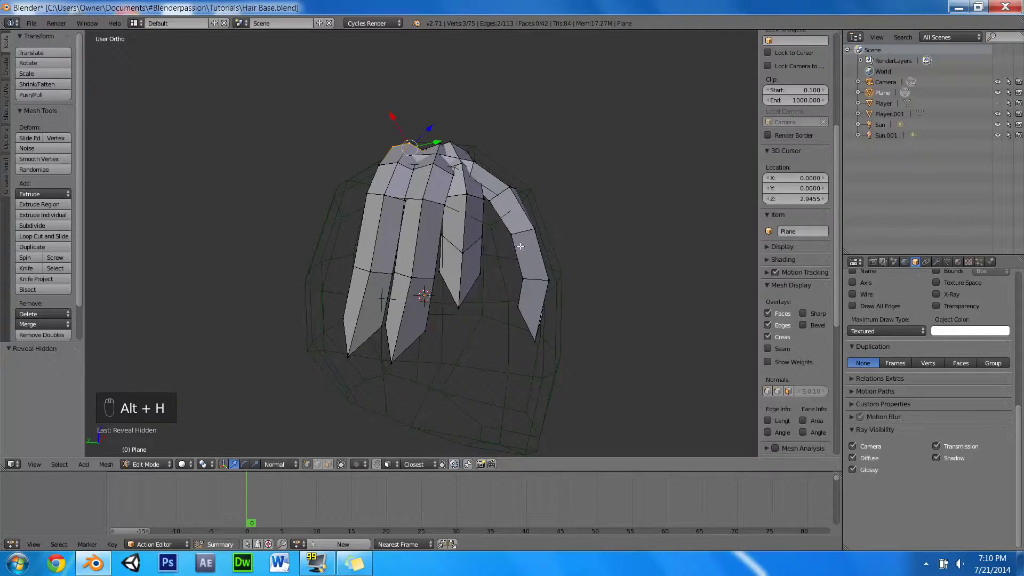
Step: Switch to object mode, unhide the head, and select the hair mesh
{"action": "key", "text": "Tab"}
{"action": "key", "text": "alt+h"}
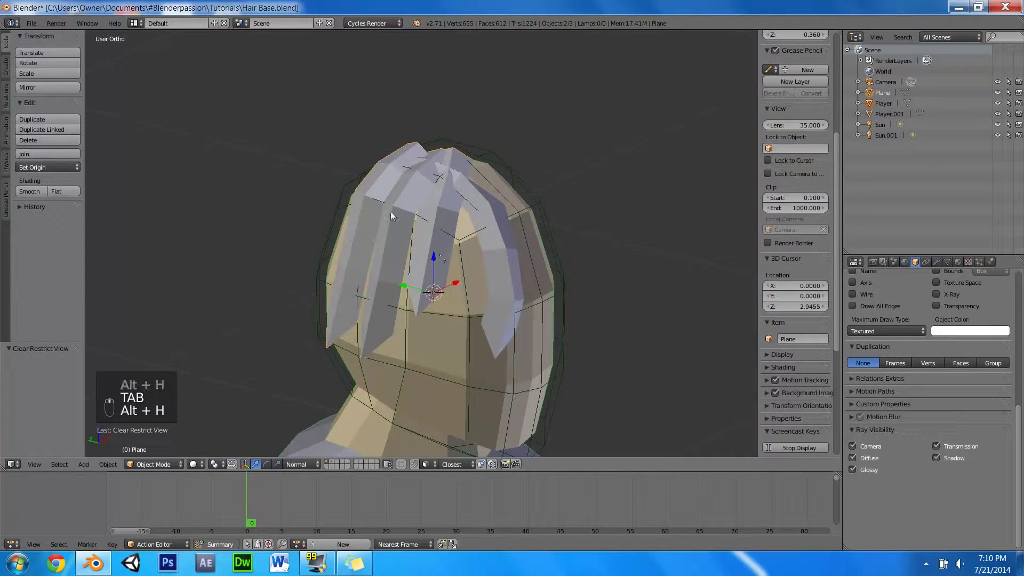
{"action": "right_click", "coordinate": [350, 217]}
{"action": "right_click", "coordinate": [383, 187]}
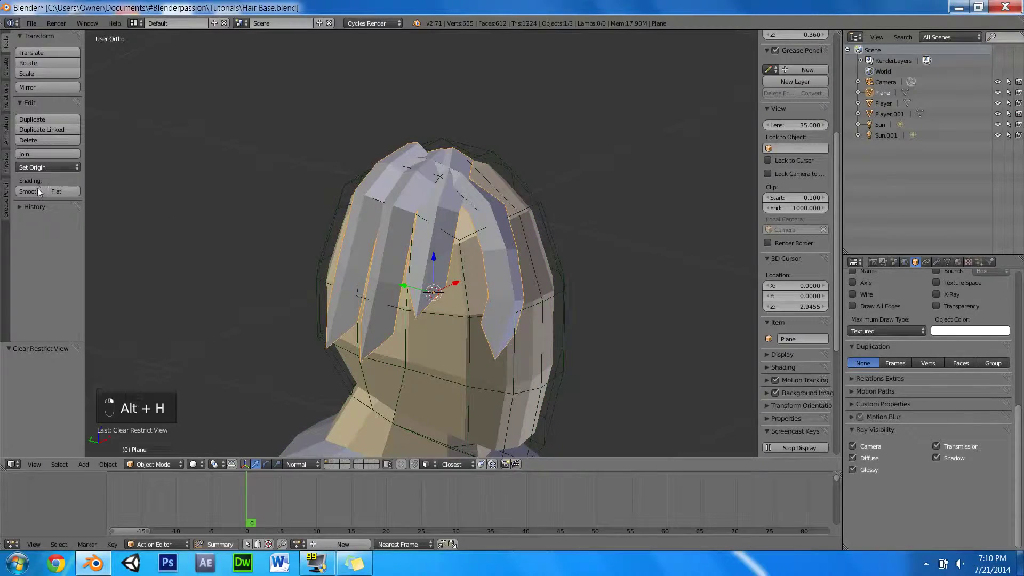
Step: Preview the hair rendered from side and front views, then return to solid shading
{"action": "middle_click_drag", "start_coordinate": [208, 171], "coordinate": [543, 220]}
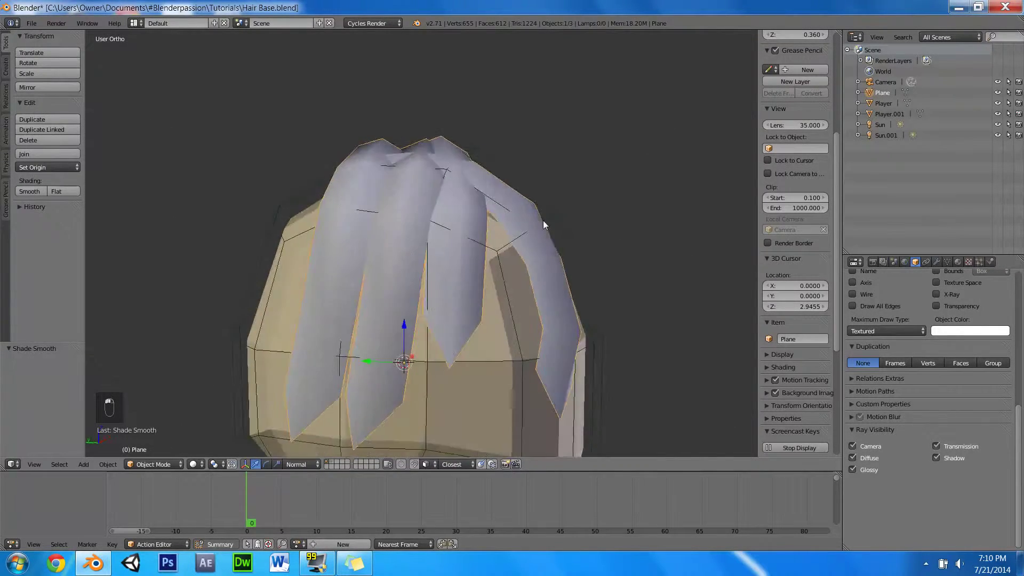
{"action": "key", "text": "shift+z"}
{"action": "scroll", "coordinate": [555, 219], "scroll_direction": "down", "scroll_amount": 3}
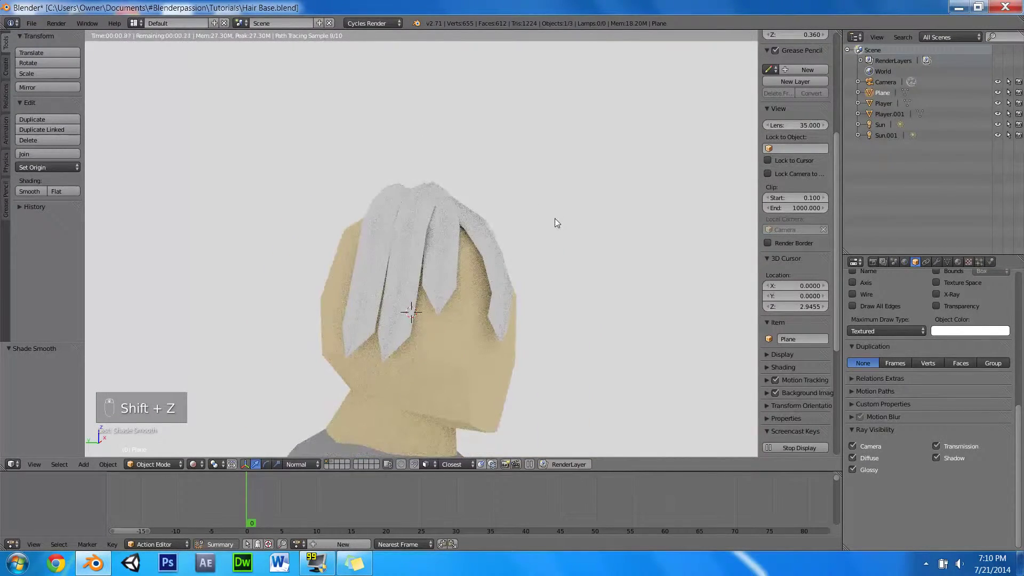
{"action": "scroll", "coordinate": [478, 242], "scroll_direction": "up", "scroll_amount": 1}
{"action": "middle_click_drag", "start_coordinate": [477, 242], "coordinate": [414, 243]}
{"action": "mouse_move", "coordinate": [474, 255]}
{"action": "middle_mouse_down"}
{"action": "mouse_move", "coordinate": [369, 258]}
{"action": "mouse_move", "coordinate": [629, 240]}
{"action": "mouse_move", "coordinate": [707, 217]}
{"action": "mouse_move", "coordinate": [566, 233]}
{"action": "middle_mouse_up"}
{"action": "key", "text": "z"}
{"action": "key", "text": "z"}
{"action": "key", "text": "z"}
{"action": "scroll", "coordinate": [486, 252], "scroll_direction": "up", "scroll_amount": 5}
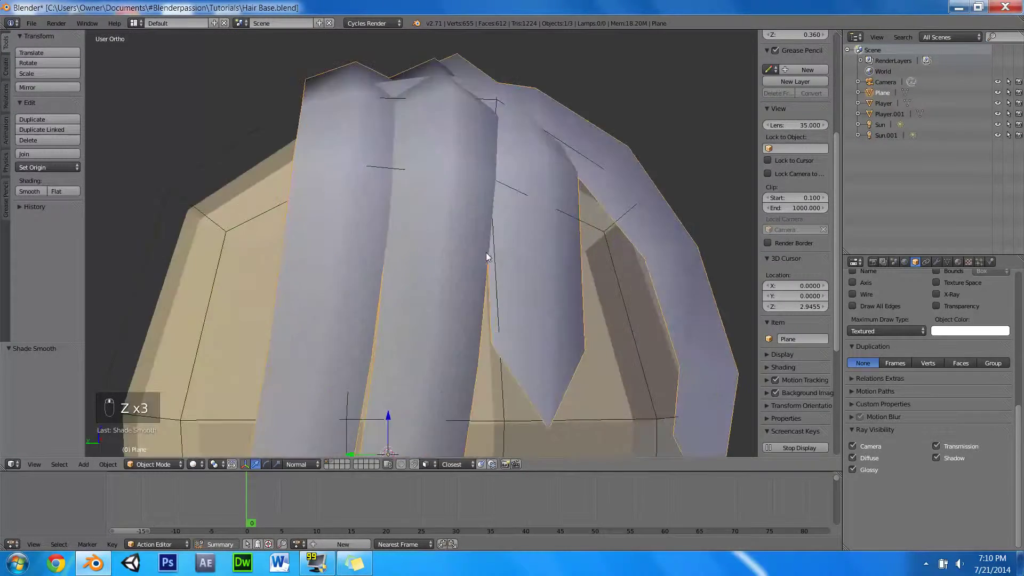
Step: In edit mode, move an edge loop along a hair strand to a new position
{"action": "key", "text": "Tab"}
{"action": "middle_click_drag", "start_coordinate": [398, 333], "coordinate": [361, 391]}
{"action": "right_click", "coordinate": [384, 336], "text": "alt"}
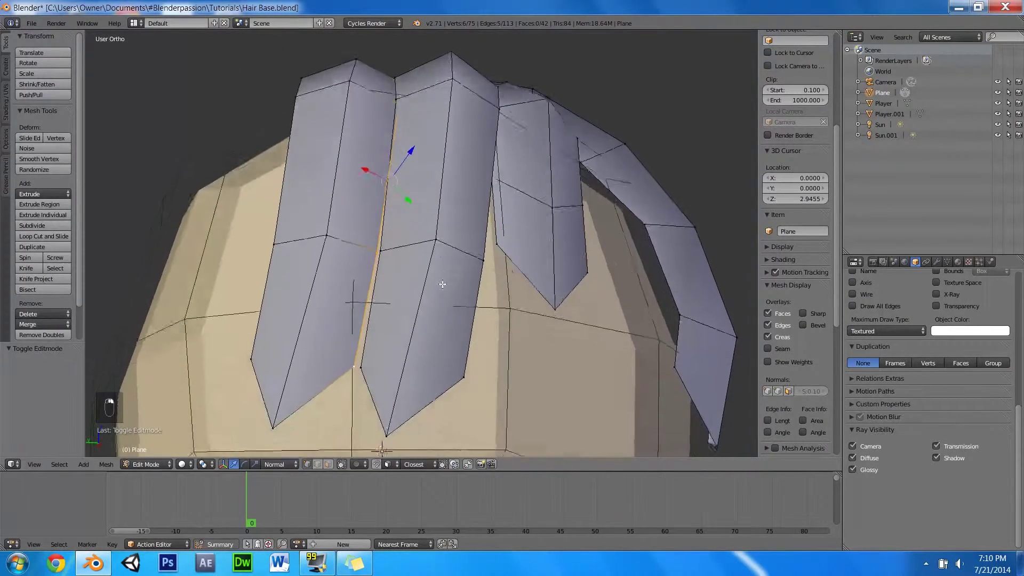
{"action": "mouse_move", "coordinate": [384, 336]}
{"action": "middle_mouse_down"}
{"action": "mouse_move", "coordinate": [442, 313]}
{"action": "mouse_move", "coordinate": [457, 291]}
{"action": "mouse_move", "coordinate": [446, 297]}
{"action": "middle_mouse_up"}
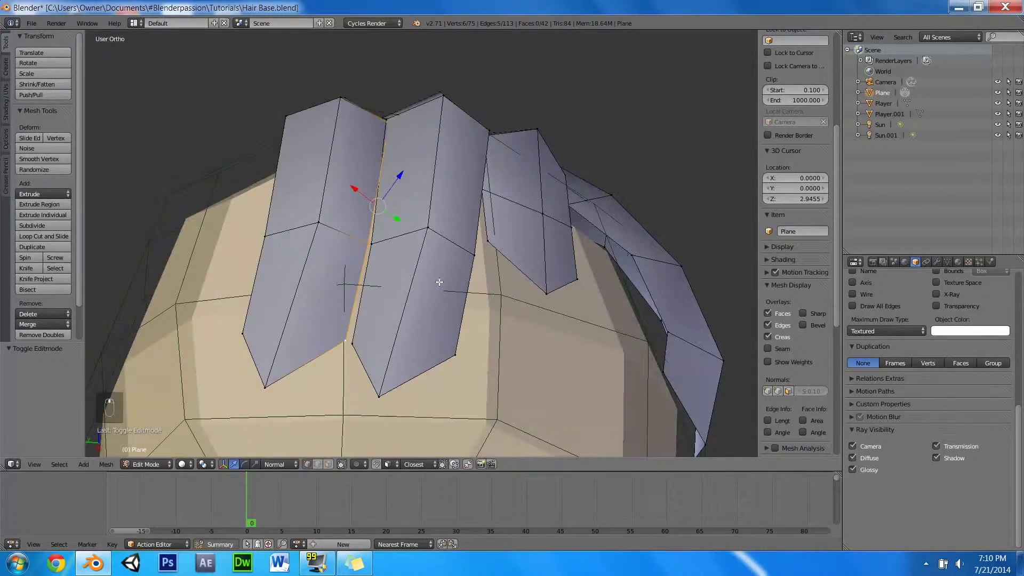
{"action": "key", "text": "g"}
{"action": "left_click", "coordinate": [582, 233]}
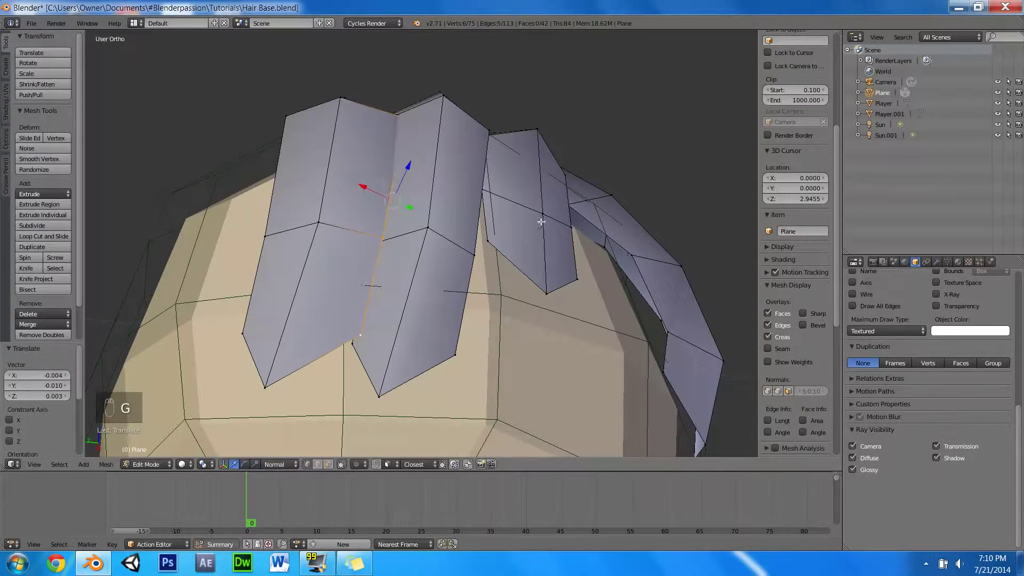
Step: Move a single strand-edge vertex twice into the neighbouring strand and inspect from other angles
{"action": "mouse_move", "coordinate": [364, 328]}
{"action": "middle_mouse_down"}
{"action": "mouse_move", "coordinate": [441, 323]}
{"action": "mouse_move", "coordinate": [435, 371]}
{"action": "mouse_move", "coordinate": [590, 144]}
{"action": "mouse_move", "coordinate": [495, 240]}
{"action": "middle_mouse_up"}
{"action": "right_click", "coordinate": [435, 372]}
{"action": "key", "text": "g"}
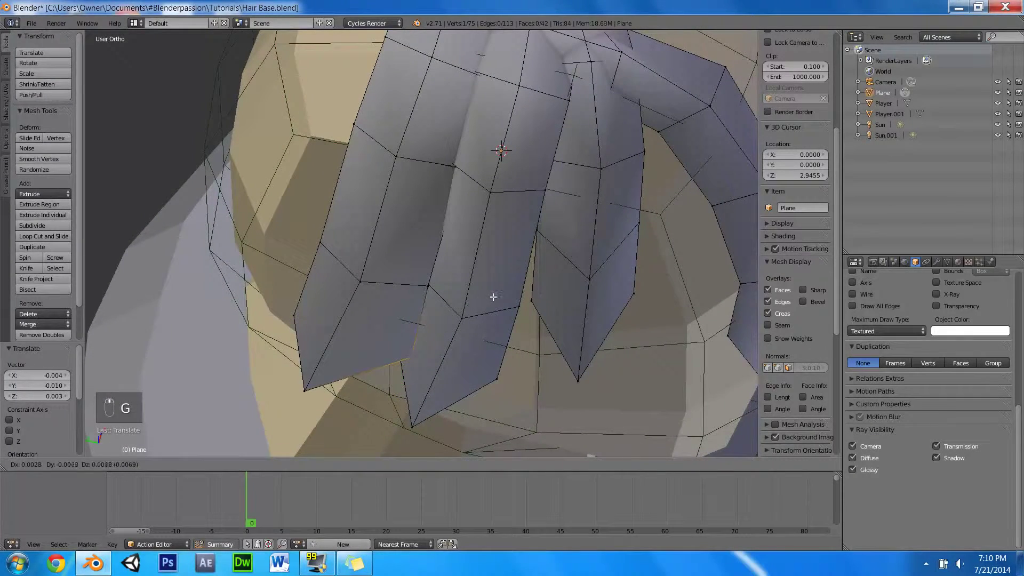
{"action": "left_click", "coordinate": [447, 306]}
{"action": "key", "text": "g"}
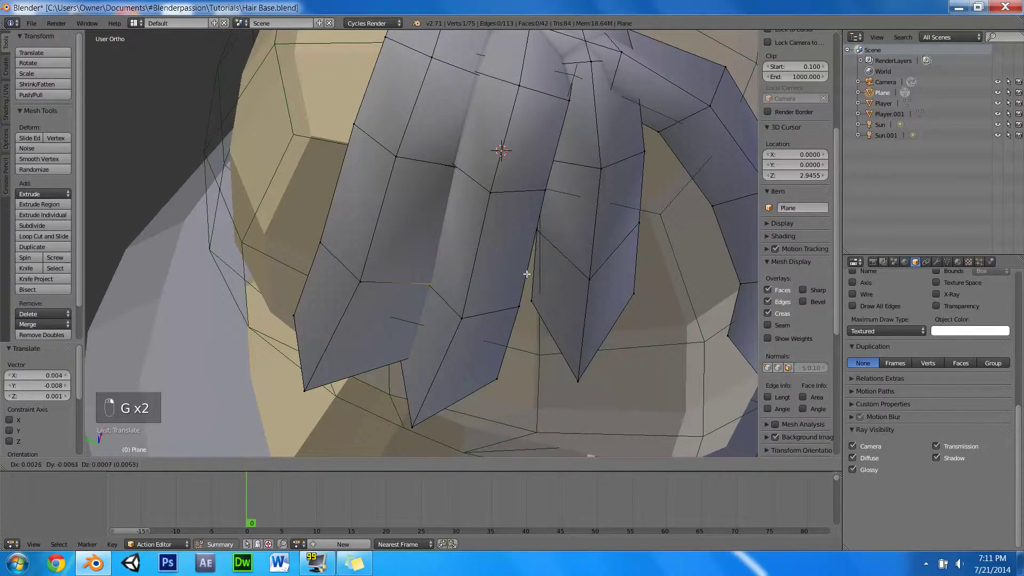
{"action": "left_click", "coordinate": [527, 274]}
{"action": "middle_click_drag", "start_coordinate": [527, 274], "coordinate": [94, 166]}
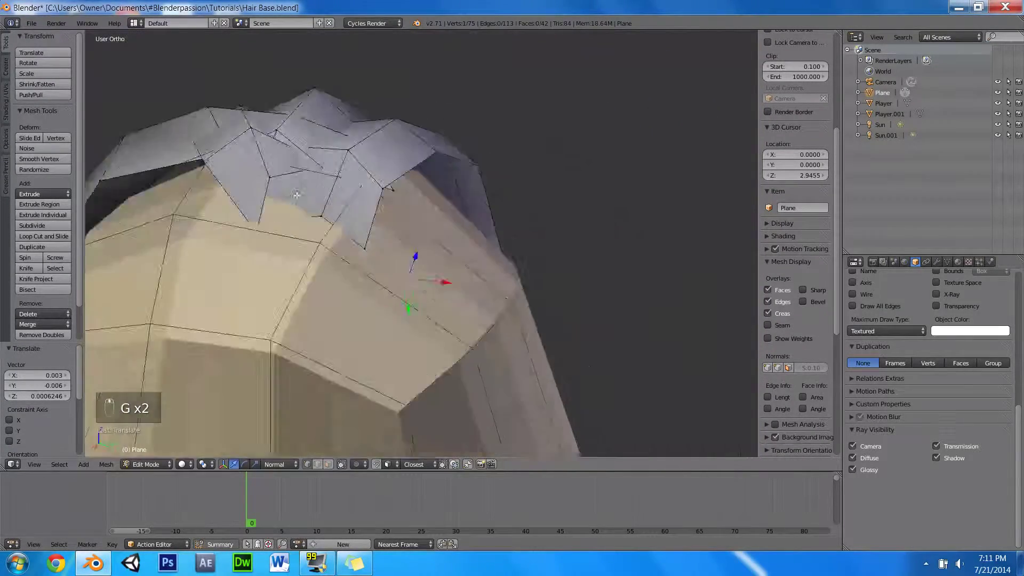
{"action": "mouse_move", "coordinate": [274, 199]}
{"action": "middle_mouse_down"}
{"action": "mouse_move", "coordinate": [235, 350]}
{"action": "mouse_move", "coordinate": [460, 229]}
{"action": "middle_mouse_up"}
{"action": "scroll", "coordinate": [376, 242], "scroll_direction": "up", "scroll_amount": 4}
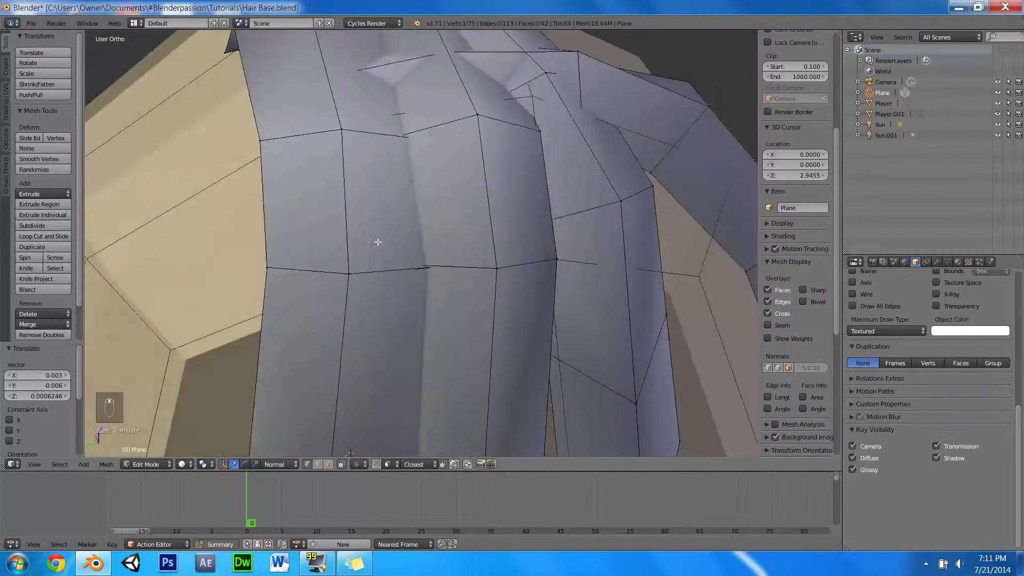
{"action": "scroll", "coordinate": [376, 241], "scroll_direction": "down", "scroll_amount": 4}
{"action": "scroll", "coordinate": [384, 280], "scroll_direction": "down", "scroll_amount": 3}
{"action": "scroll", "coordinate": [393, 337], "scroll_direction": "down", "scroll_amount": 3}
Step: Hide the head and body to isolate the hair, then re-enter edit mode in wireframe
{"action": "key", "text": "Tab"}
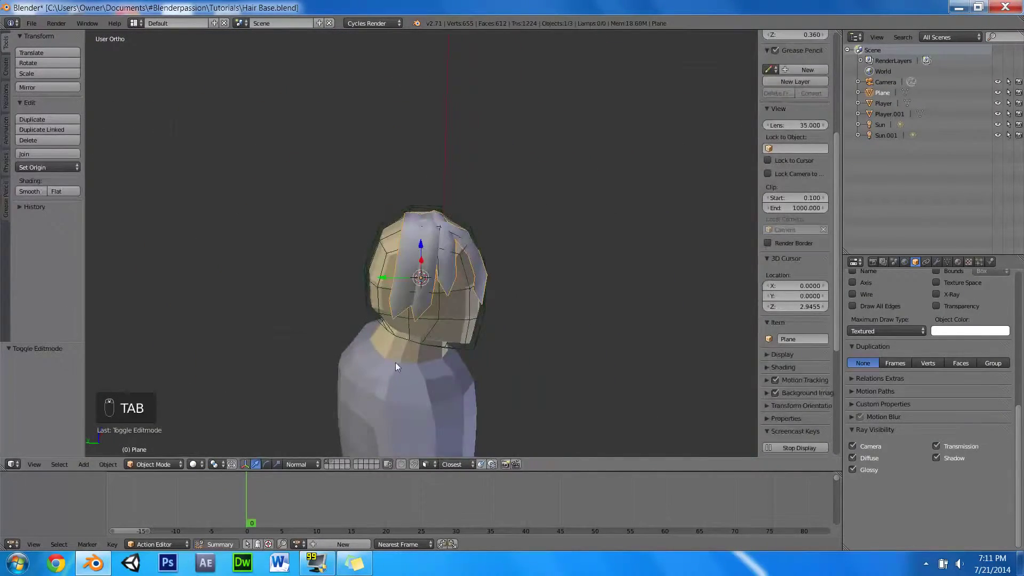
{"action": "key", "text": "h"}
{"action": "scroll", "coordinate": [424, 257], "scroll_direction": "up", "scroll_amount": 4}
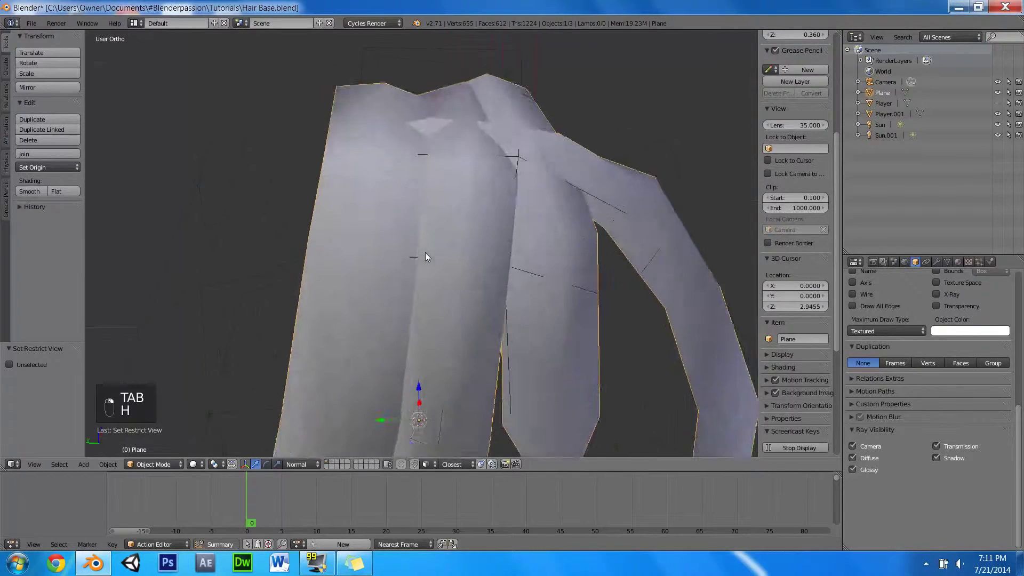
{"action": "key", "text": "Tab"}
{"action": "middle_click_drag", "start_coordinate": [425, 256], "coordinate": [449, 254]}
{"action": "scroll", "coordinate": [450, 254], "scroll_direction": "up", "scroll_amount": 2}
{"action": "scroll", "coordinate": [450, 254], "scroll_direction": "up", "scroll_amount": 2}
{"action": "key", "text": "z"}
{"action": "key", "text": "z"}
{"action": "middle_click_drag", "start_coordinate": [449, 362], "coordinate": [452, 364]}
{"action": "scroll", "coordinate": [462, 370], "scroll_direction": "up", "scroll_amount": 2}
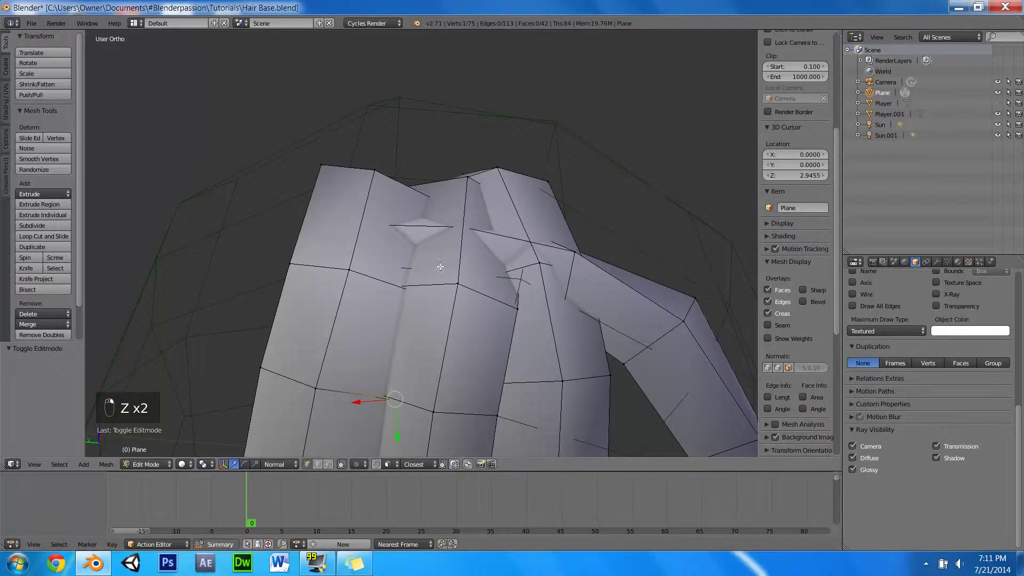
Step: Move the selected strand vertices twice toward the neighbouring strands
{"action": "mouse_move", "coordinate": [437, 268]}
{"action": "middle_mouse_down"}
{"action": "mouse_move", "coordinate": [443, 258]}
{"action": "mouse_move", "coordinate": [399, 274]}
{"action": "mouse_move", "coordinate": [427, 460]}
{"action": "middle_mouse_up"}
{"action": "key", "text": "g"}
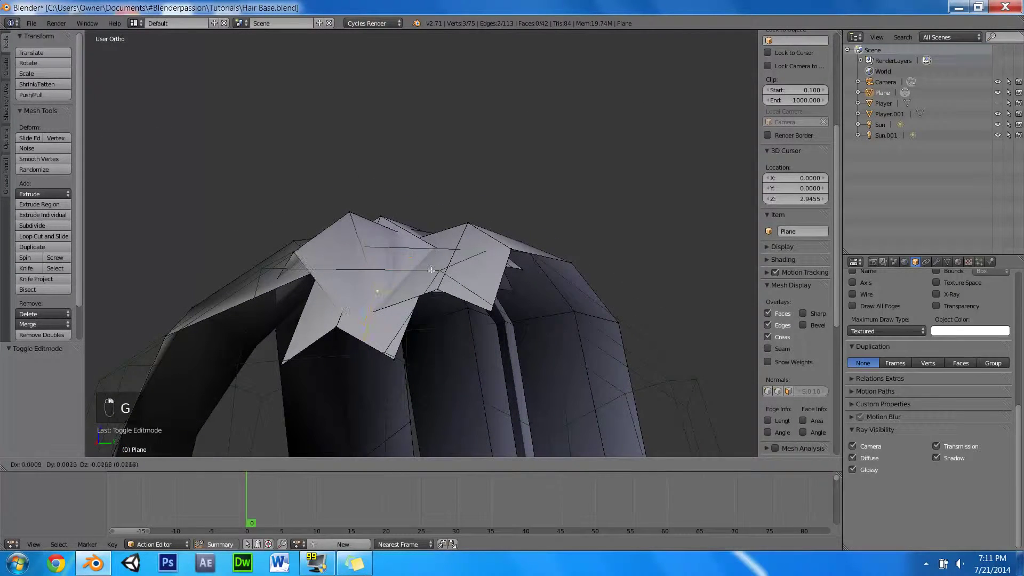
{"action": "mouse_move", "coordinate": [424, 265]}
{"action": "middle_mouse_down"}
{"action": "mouse_move", "coordinate": [580, 251]}
{"action": "mouse_move", "coordinate": [498, 184]}
{"action": "middle_mouse_up"}
{"action": "key", "text": "g"}
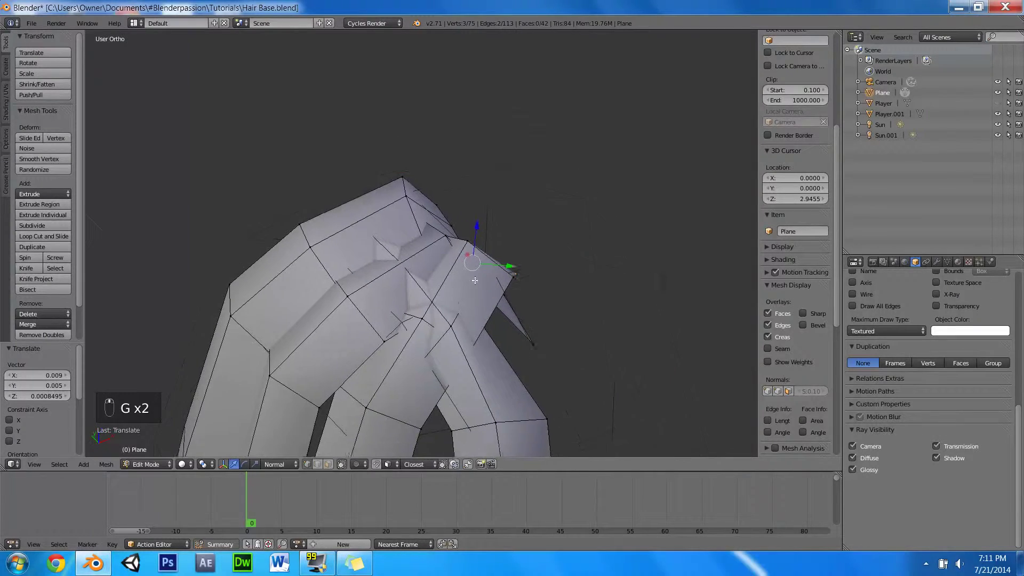
{"action": "middle_click_drag", "start_coordinate": [436, 249], "coordinate": [430, 266]}
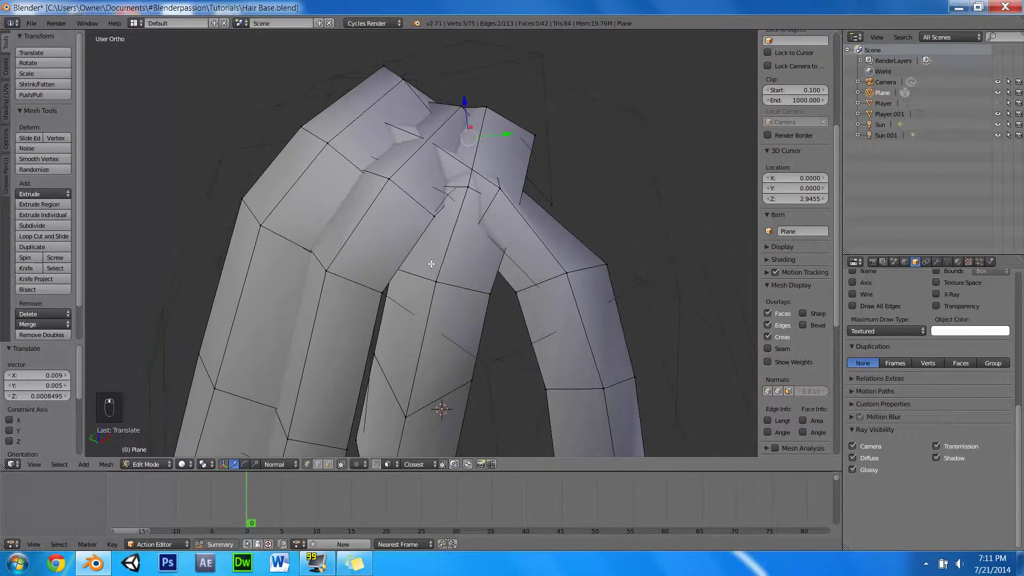
Step: Extend the selection along a strand edge, box-deselect the top three vertices, and move the rest
{"action": "right_click", "coordinate": [372, 308], "text": "ctrl"}
{"action": "middle_click_drag", "start_coordinate": [371, 308], "coordinate": [427, 232]}
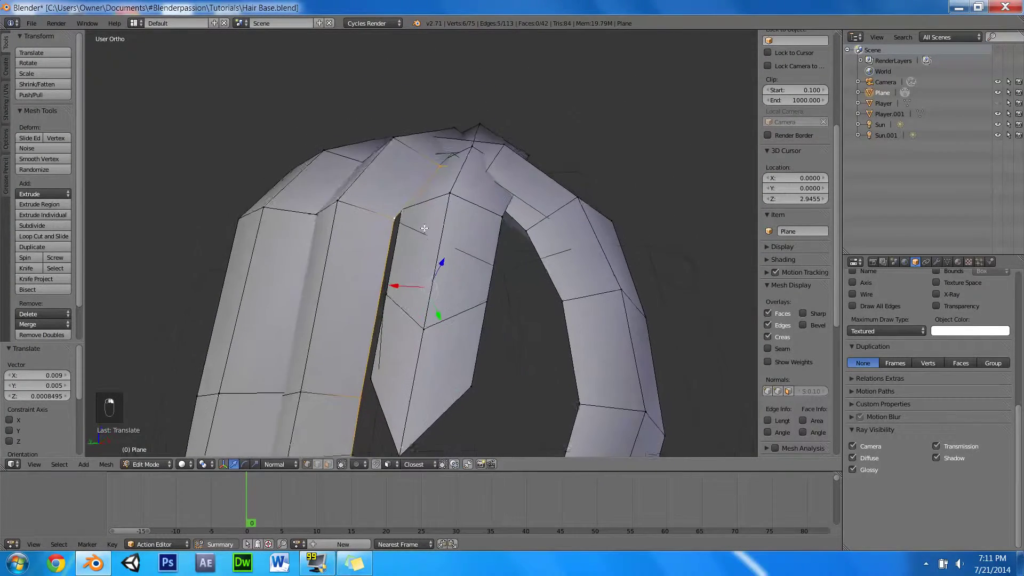
{"action": "key", "text": "z"}
{"action": "key", "text": "b"}
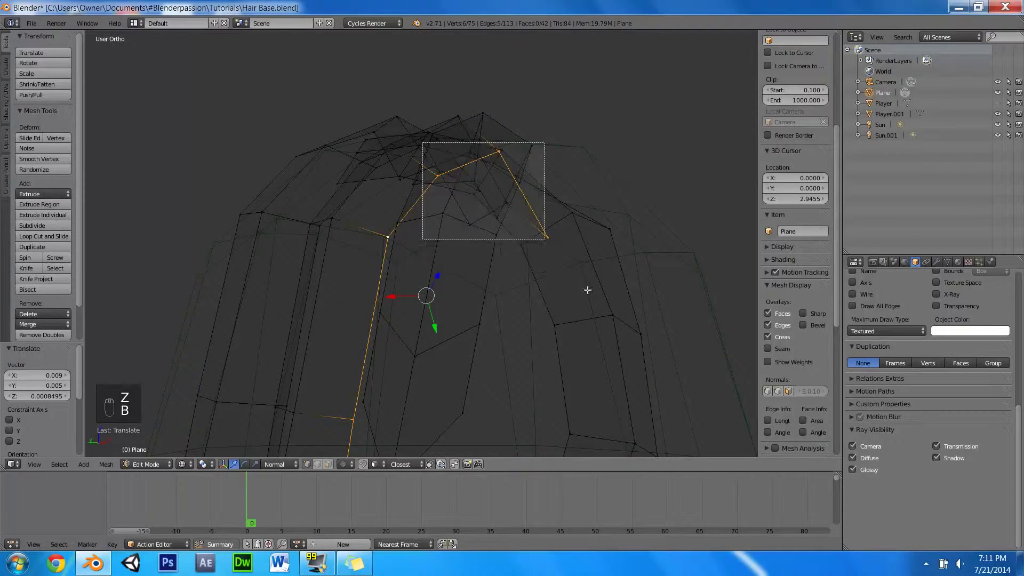
{"action": "middle_click_drag", "start_coordinate": [587, 290], "coordinate": [545, 239]}
{"action": "key", "text": "z"}
{"action": "mouse_move", "coordinate": [464, 267]}
{"action": "middle_mouse_down"}
{"action": "mouse_move", "coordinate": [458, 293]}
{"action": "mouse_move", "coordinate": [486, 360]}
{"action": "middle_mouse_up"}
{"action": "key", "text": "g"}
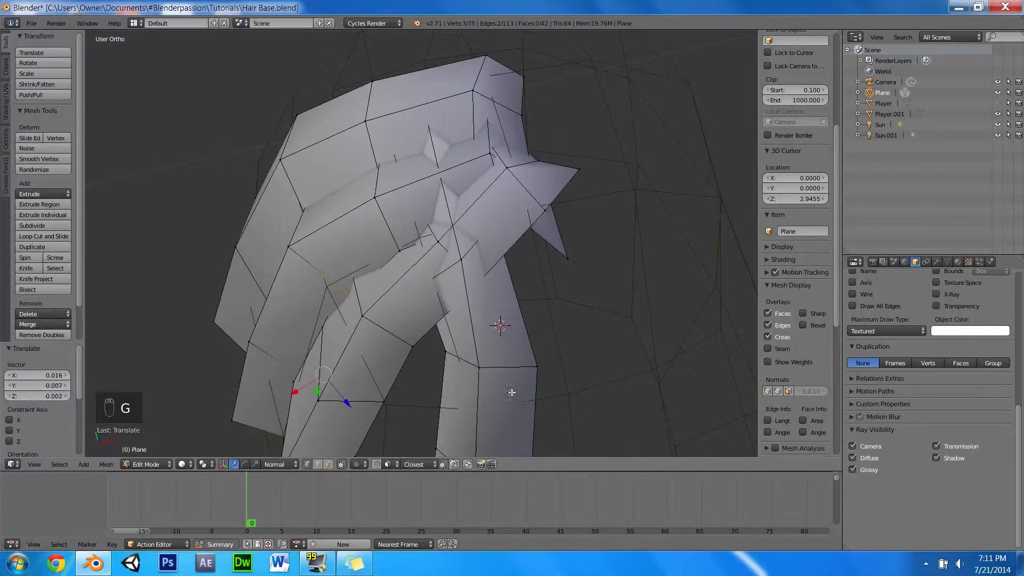
Step: Move a strand-tip vertex into the neighbouring strand, then deselect everything
{"action": "mouse_move", "coordinate": [512, 389]}
{"action": "middle_mouse_down"}
{"action": "mouse_move", "coordinate": [593, 343]}
{"action": "mouse_move", "coordinate": [544, 334]}
{"action": "middle_mouse_up"}
{"action": "scroll", "coordinate": [545, 334], "scroll_direction": "up", "scroll_amount": 3}
{"action": "right_click", "coordinate": [436, 261]}
{"action": "right_click", "coordinate": [436, 356]}
{"action": "middle_click_drag", "start_coordinate": [436, 356], "coordinate": [525, 411]}
{"action": "scroll", "coordinate": [457, 386], "scroll_direction": "down", "scroll_amount": 3}
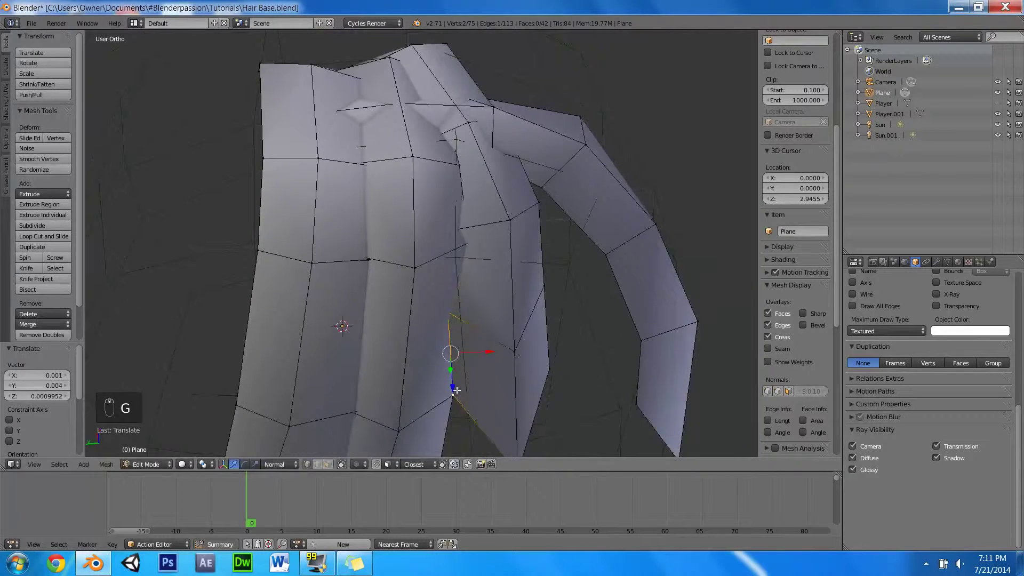
{"action": "right_click", "coordinate": [448, 392]}
{"action": "key", "text": "g"}
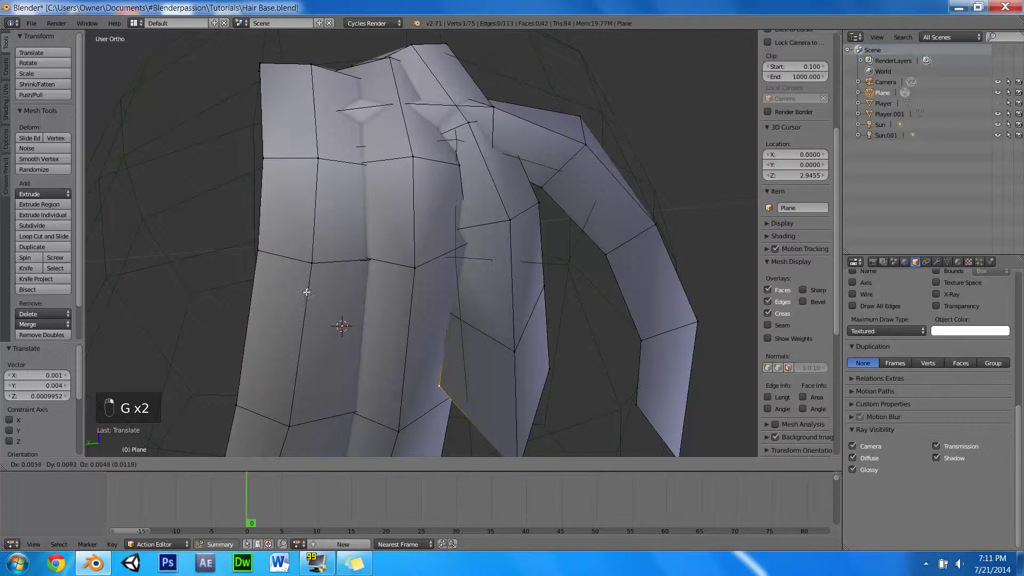
{"action": "mouse_move", "coordinate": [455, 257]}
{"action": "middle_mouse_down"}
{"action": "mouse_move", "coordinate": [521, 269]}
{"action": "mouse_move", "coordinate": [441, 222]}
{"action": "mouse_move", "coordinate": [451, 232]}
{"action": "middle_mouse_up"}
{"action": "key", "text": "a"}
Step: Check the hair in a rendered preview, then return to wireframe and deselect everything
{"action": "key", "text": "shift+z"}
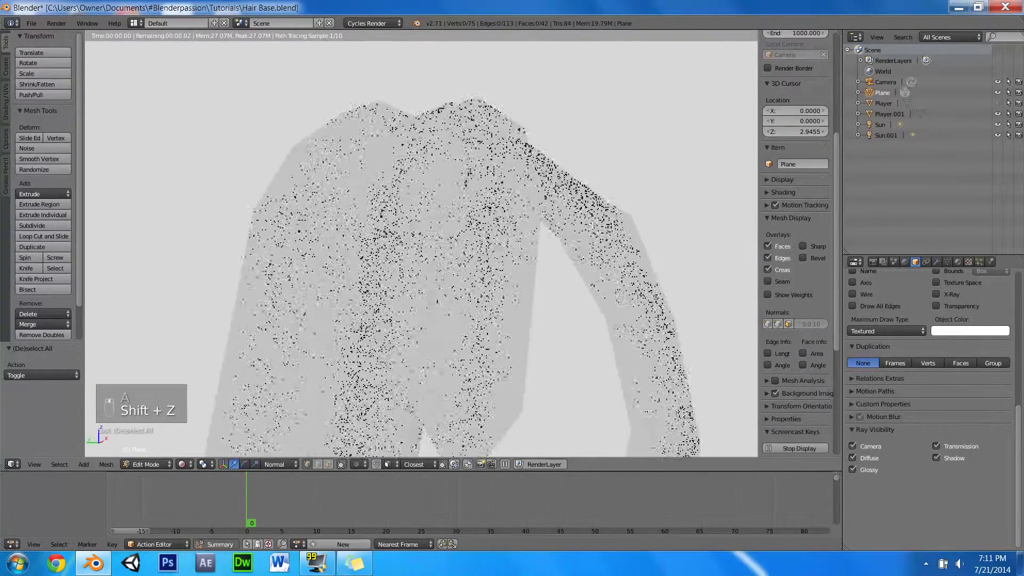
{"action": "middle_click_drag", "start_coordinate": [504, 209], "coordinate": [433, 182]}
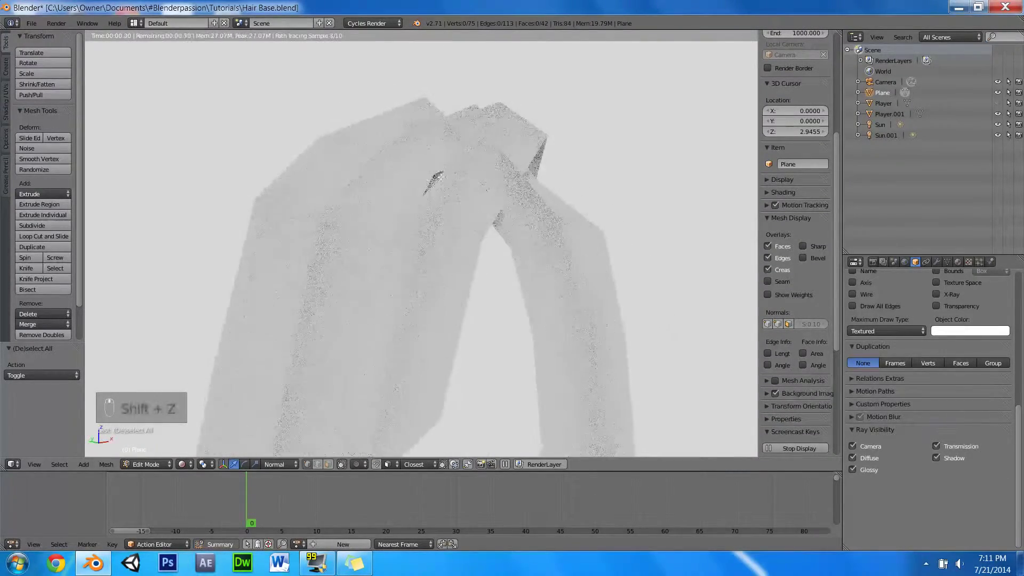
{"action": "key", "text": "z"}
{"action": "key", "text": "z"}
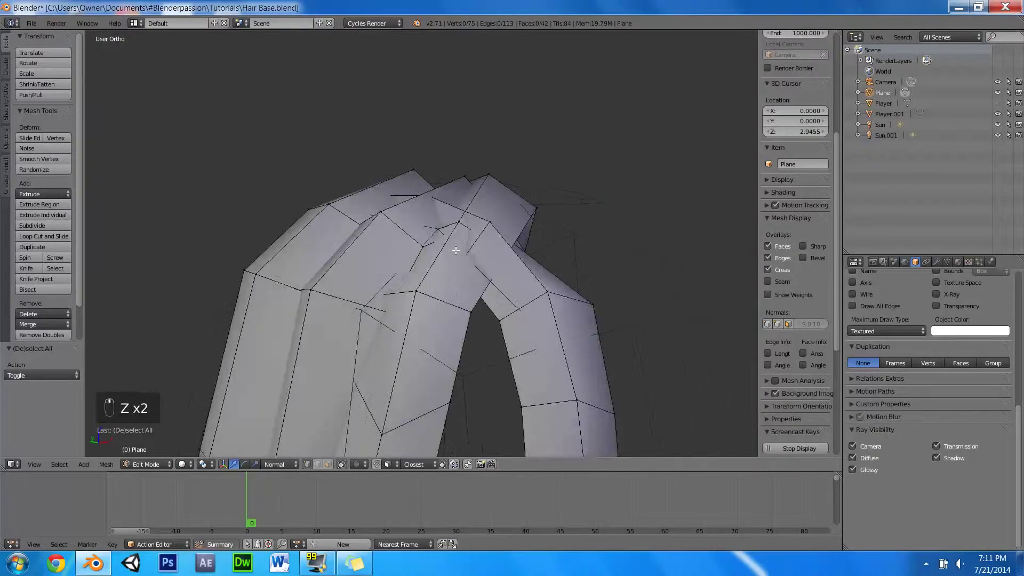
{"action": "scroll", "coordinate": [421, 251], "scroll_direction": "up", "scroll_amount": 3}
{"action": "middle_click_drag", "start_coordinate": [421, 251], "coordinate": [510, 196]}
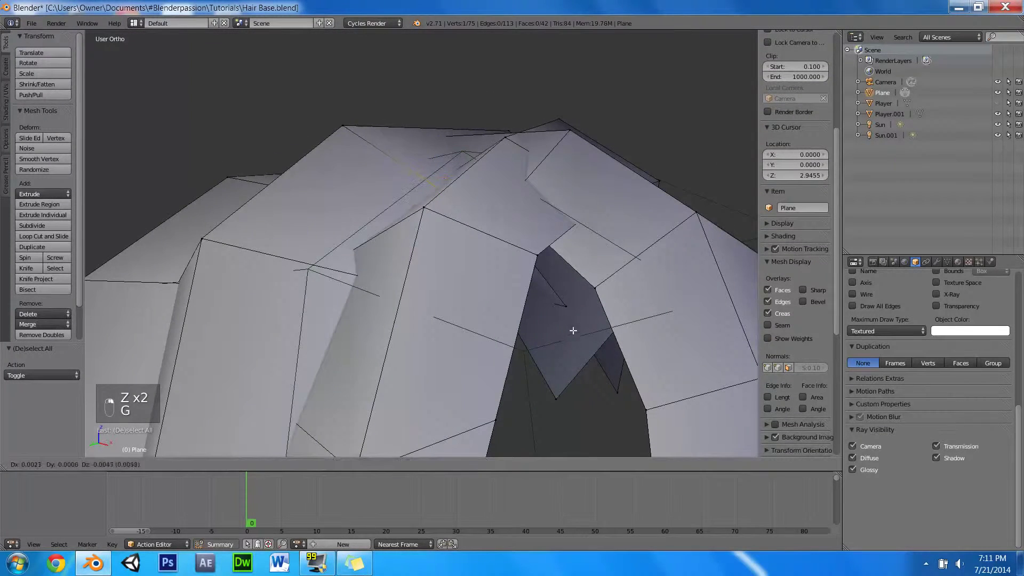
{"action": "mouse_move", "coordinate": [532, 267]}
{"action": "middle_mouse_down"}
{"action": "mouse_move", "coordinate": [560, 320]}
{"action": "mouse_move", "coordinate": [529, 304]}
{"action": "mouse_move", "coordinate": [500, 181]}
{"action": "middle_mouse_up"}
{"action": "key", "text": "a"}
{"action": "scroll", "coordinate": [507, 293], "scroll_direction": "down", "scroll_amount": 2}
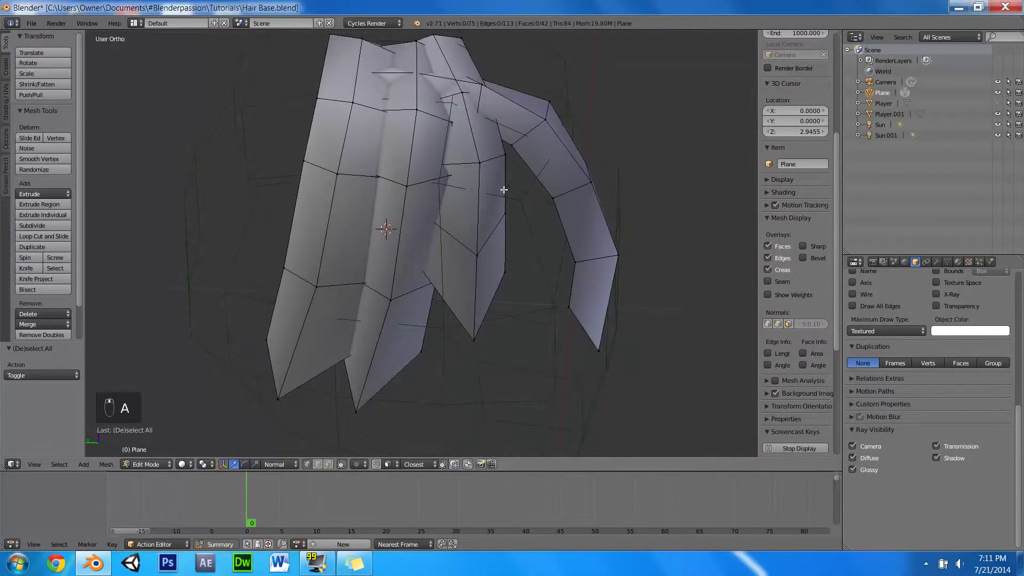
Step: Inspect the rendered hair from several angles, then unhide the head and body in object mode
{"action": "key", "text": "shift+z"}
{"action": "middle_click_drag", "start_coordinate": [515, 228], "coordinate": [519, 225]}
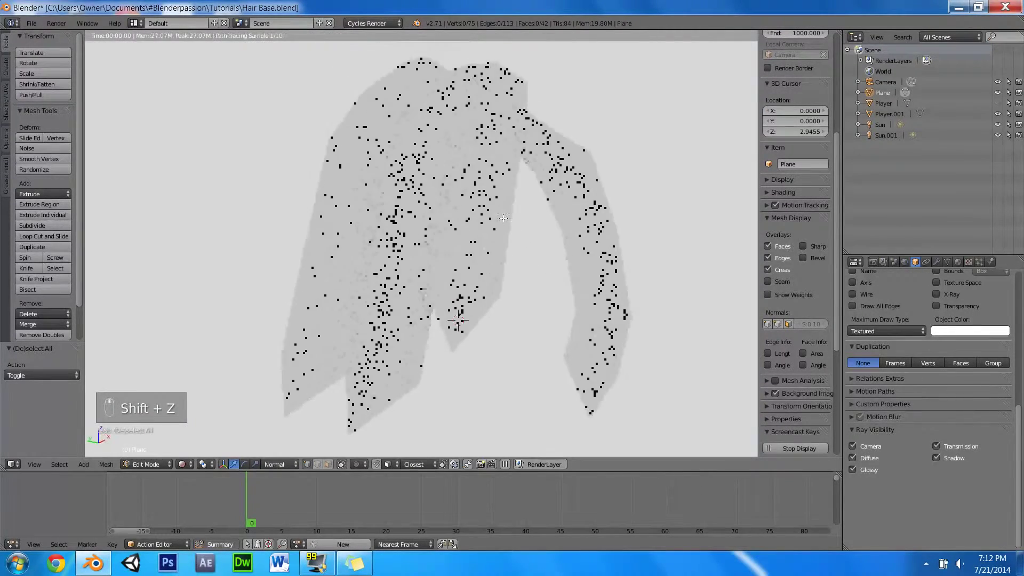
{"action": "middle_click_drag", "start_coordinate": [573, 259], "coordinate": [561, 240]}
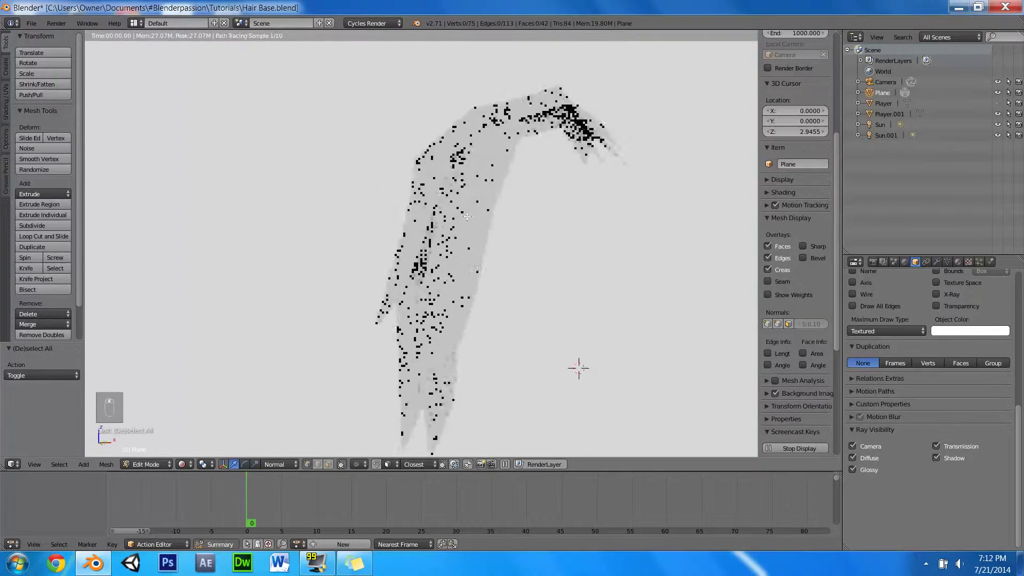
{"action": "middle_click_drag", "start_coordinate": [517, 212], "coordinate": [481, 224]}
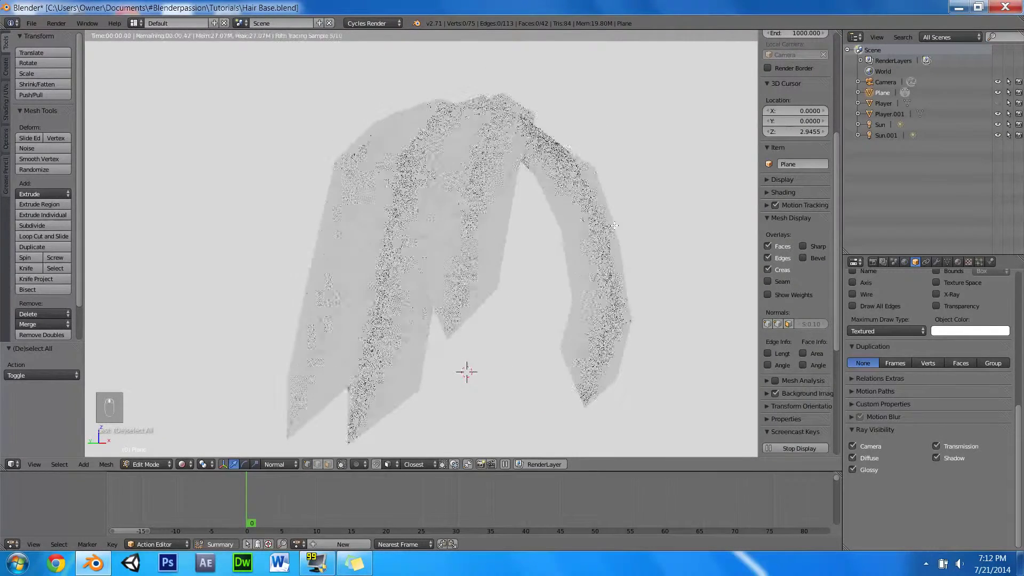
{"action": "scroll", "coordinate": [500, 225], "scroll_direction": "down", "scroll_amount": 5}
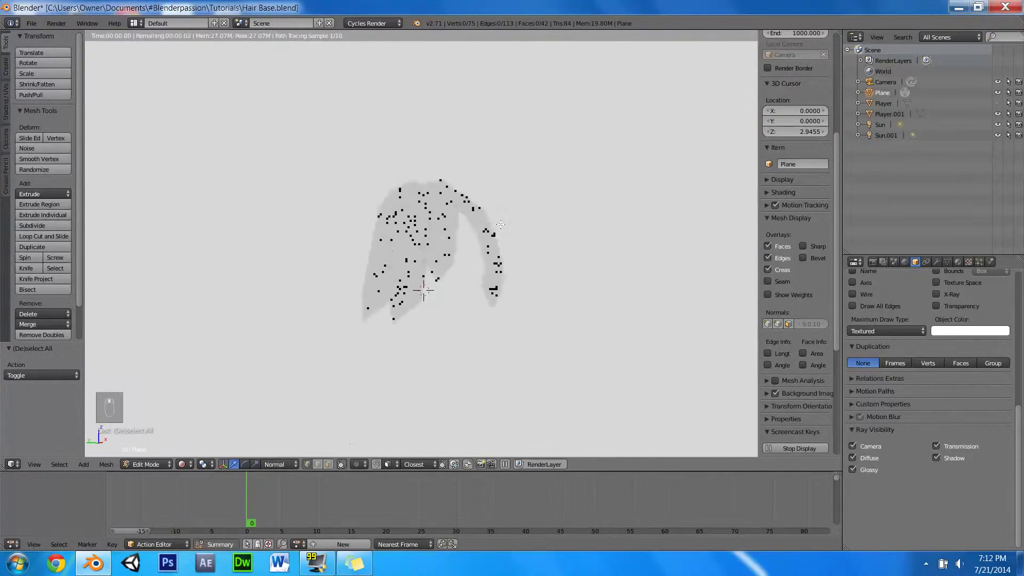
{"action": "key", "text": "z"}
{"action": "key", "text": "Tab"}
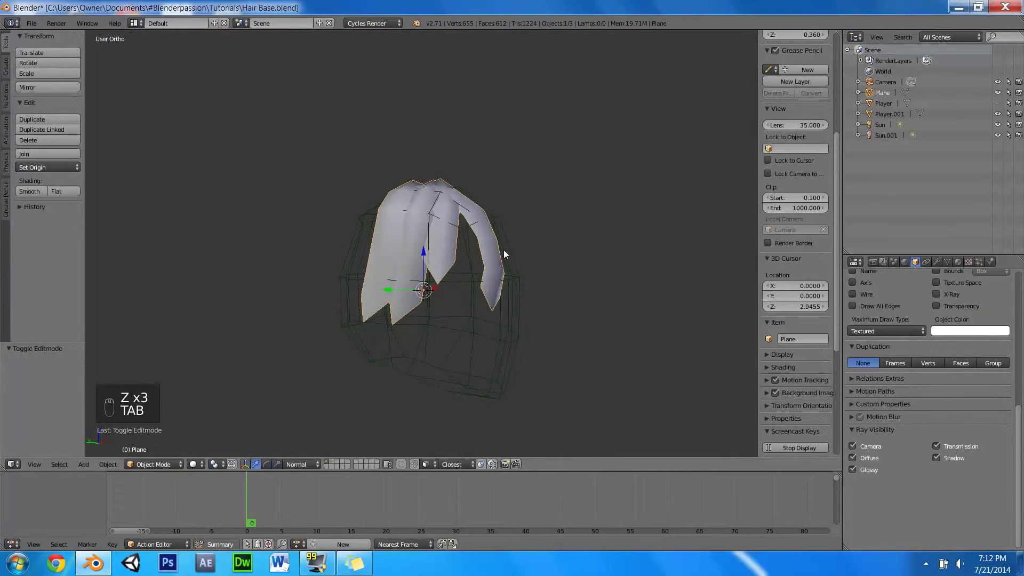
{"action": "key", "text": "a"}
{"action": "key", "text": "a"}
{"action": "key", "text": "alt+h"}
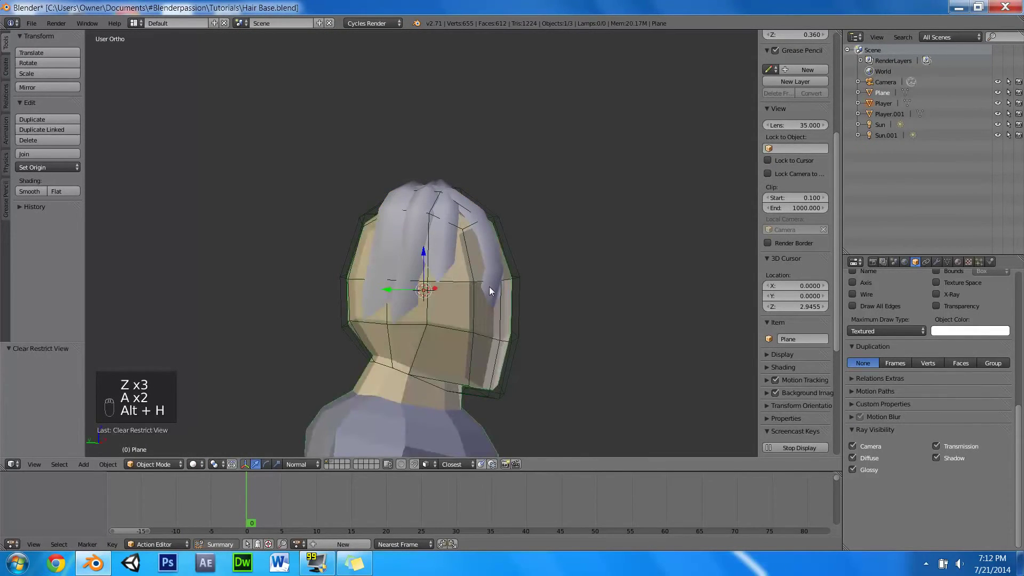